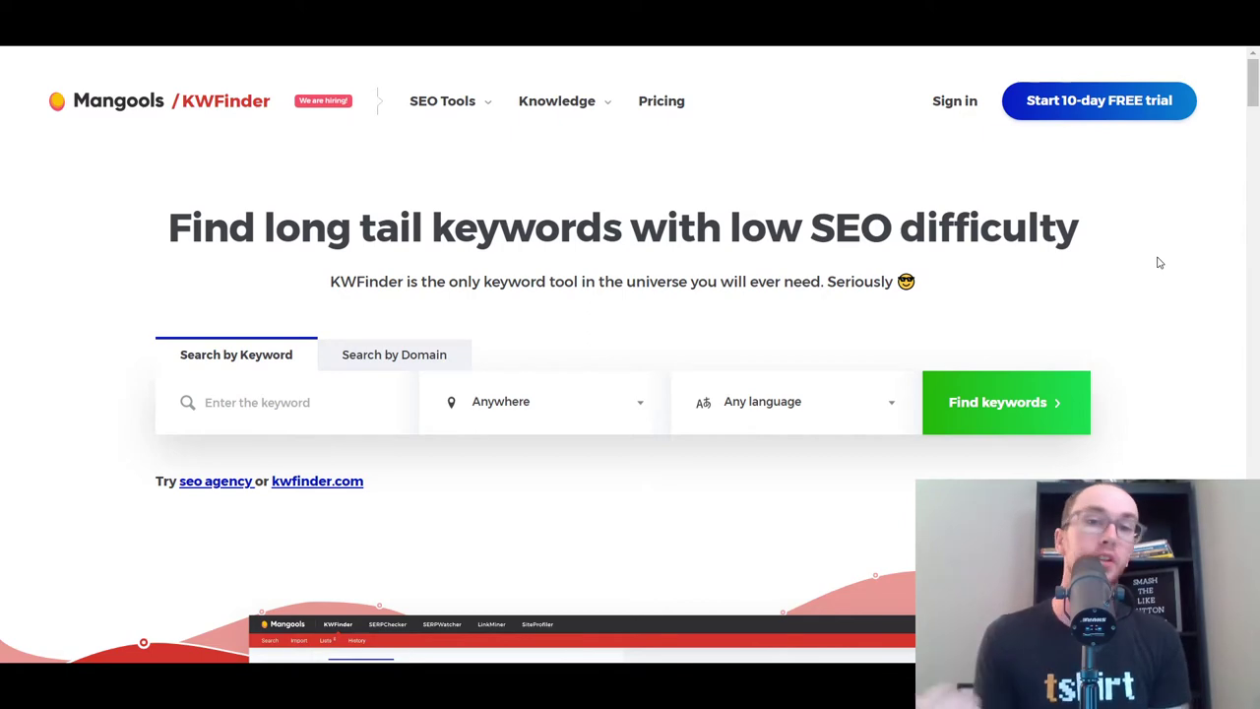
- Scroll the KWFinder homepage to the sample 'seo' results screenshot (74/100 difficulty, 1,060,000 searches)
scroll(1185, 264, "down", 2)
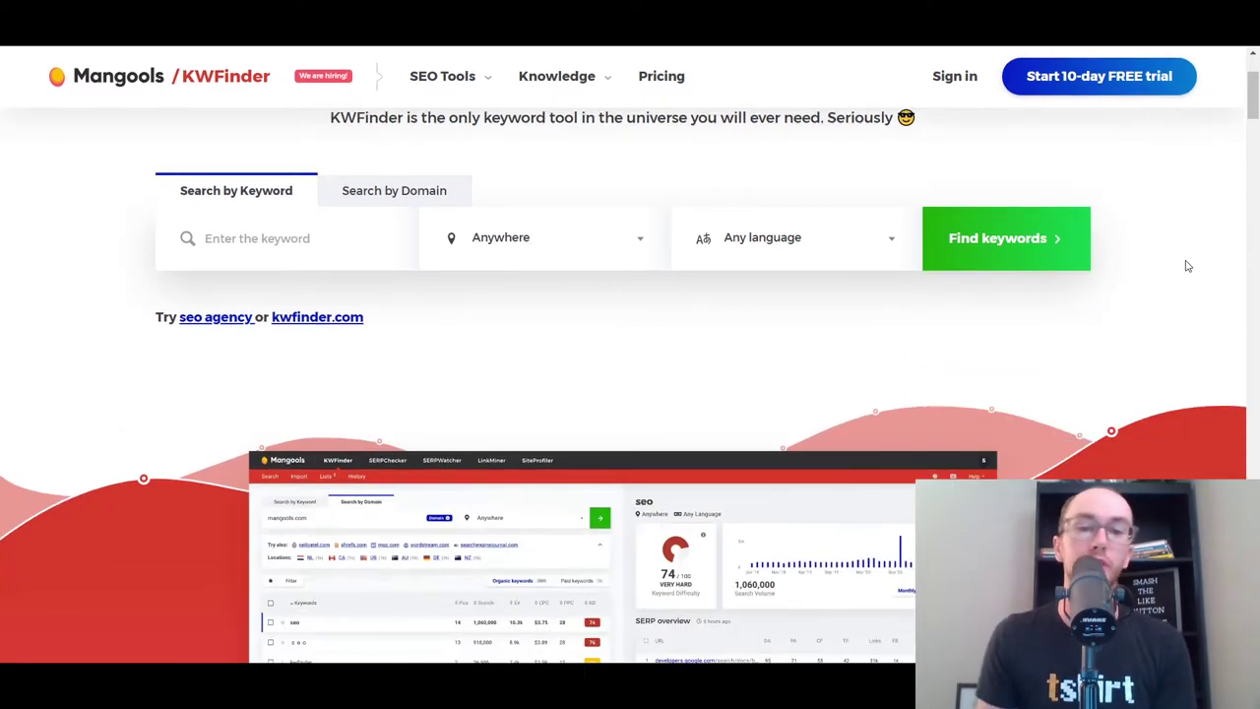
scroll(1187, 266, "down", 2)
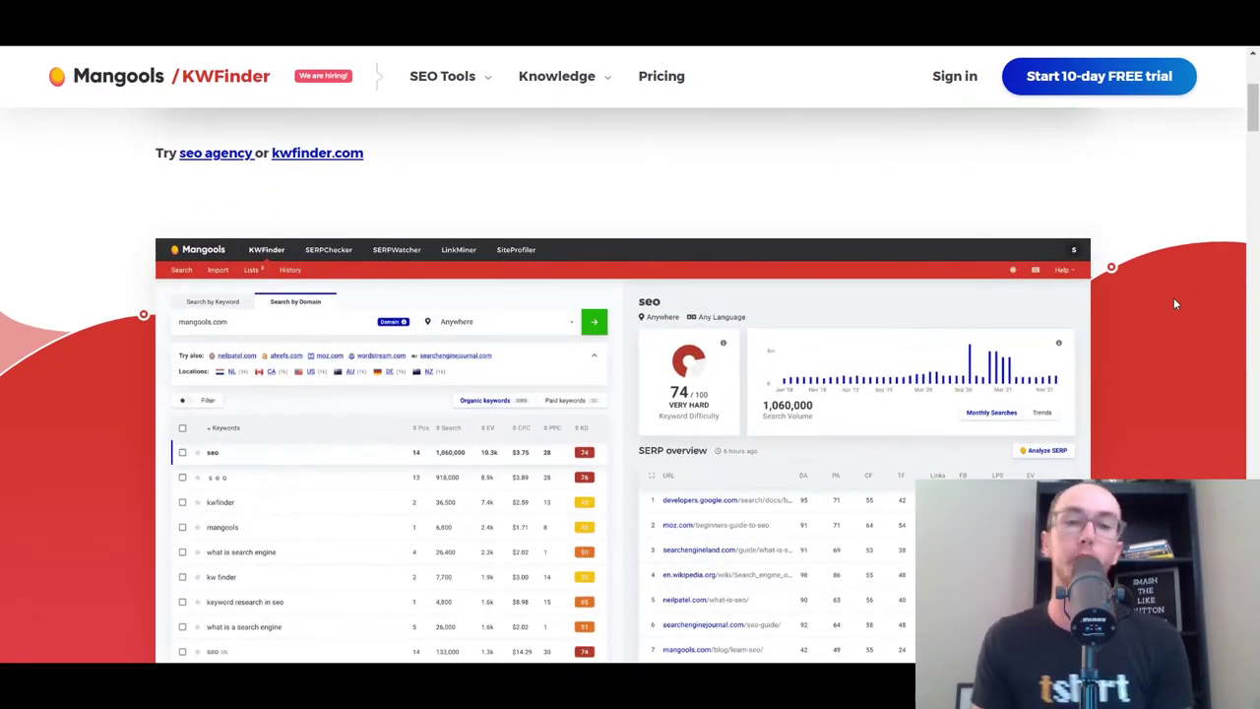
scroll(1174, 297, "up", 4)
scroll(1173, 297, "down", 4)
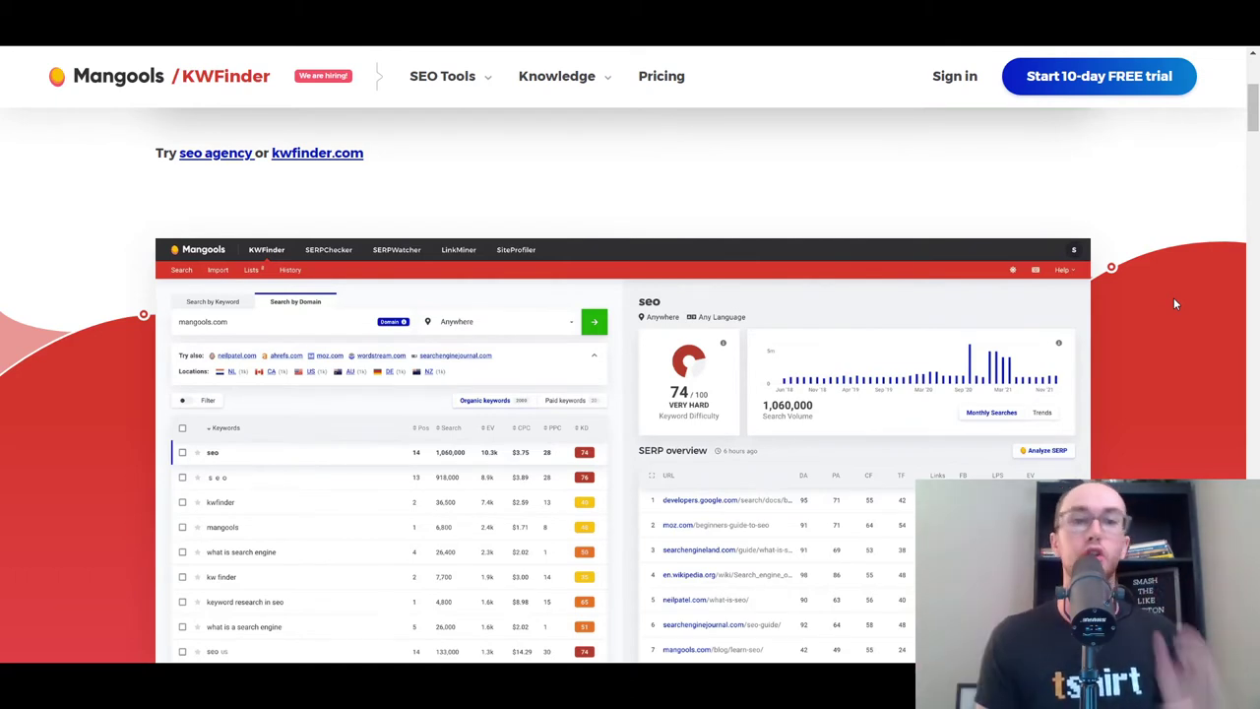
scroll(1174, 305, "down", 1)
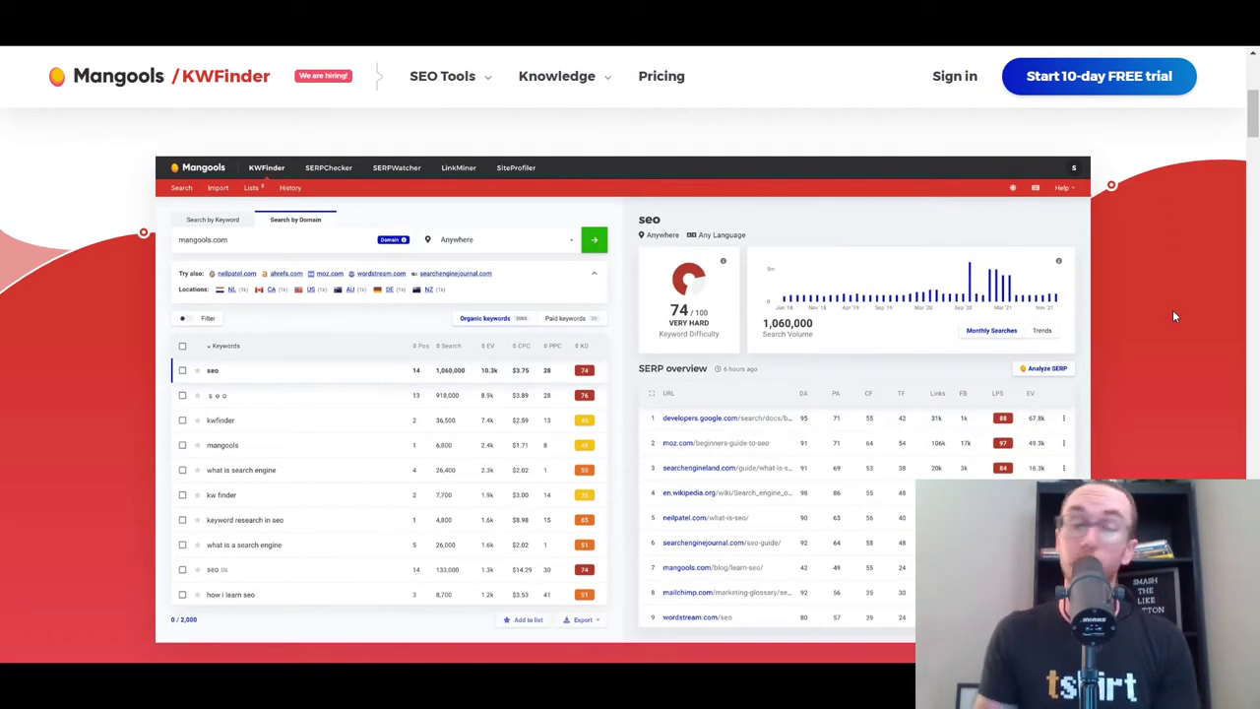
scroll(1158, 365, "down", 1)
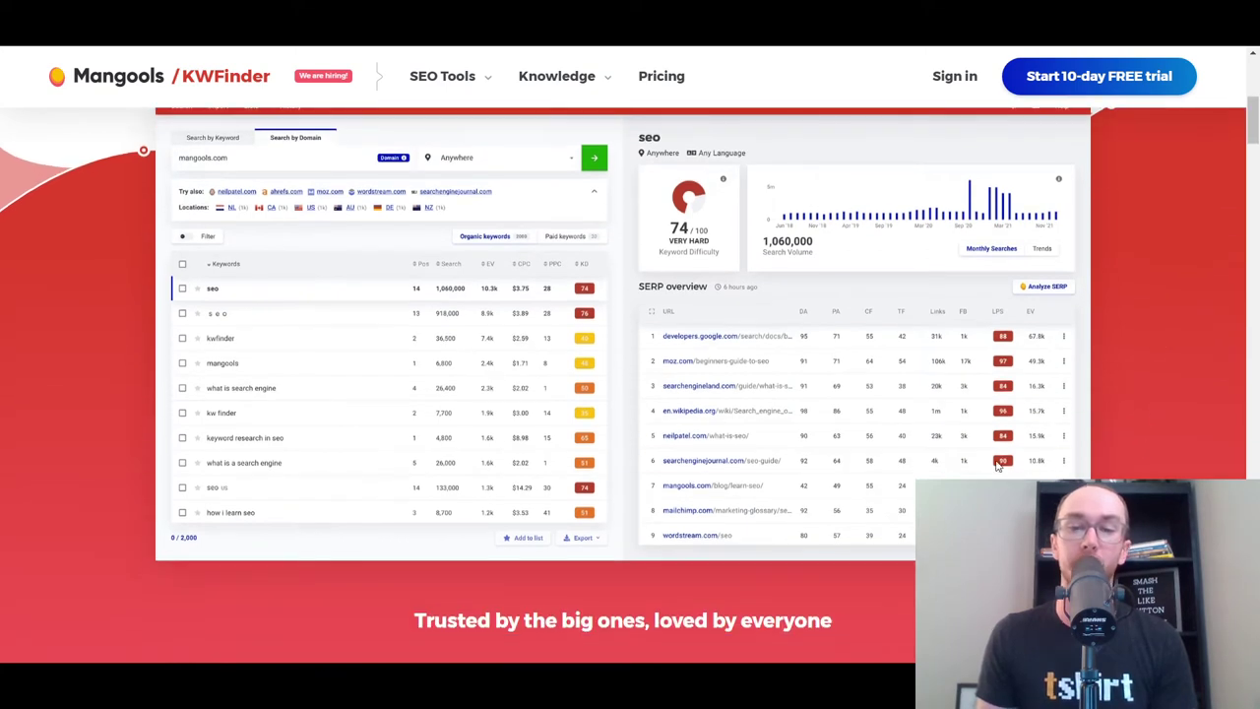
scroll(1119, 445, "up", 1)
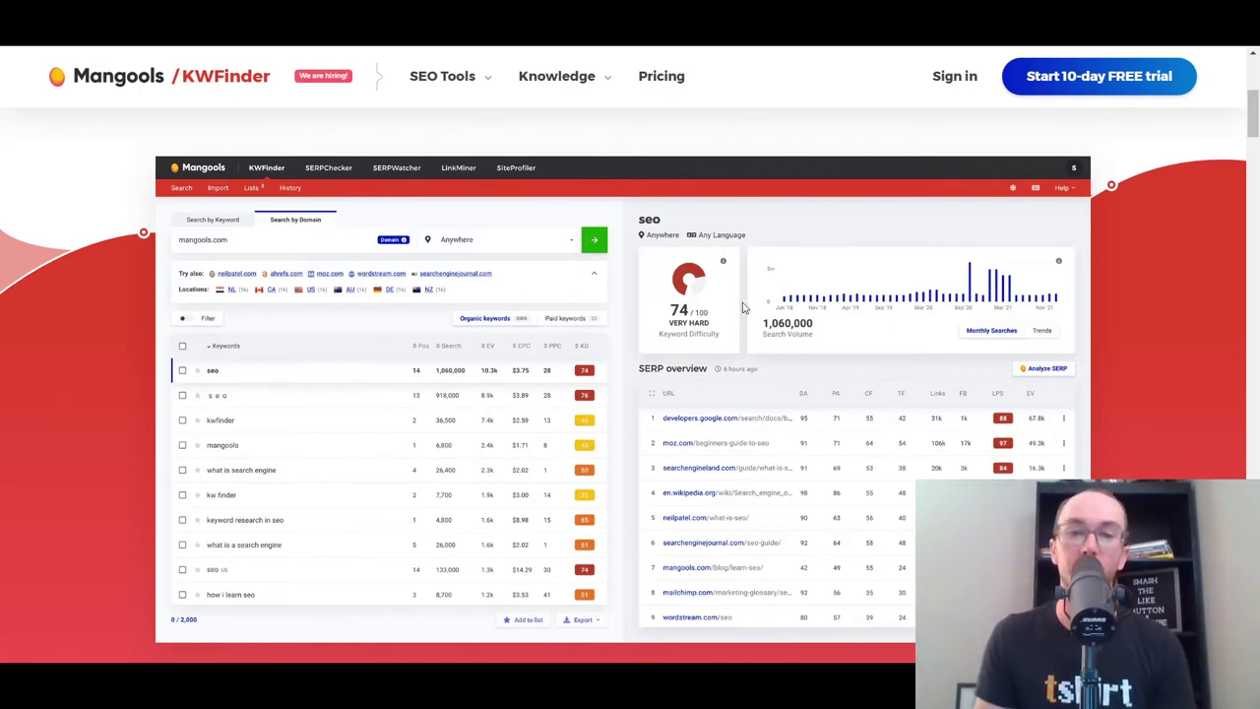
scroll(847, 402, "down", 10)
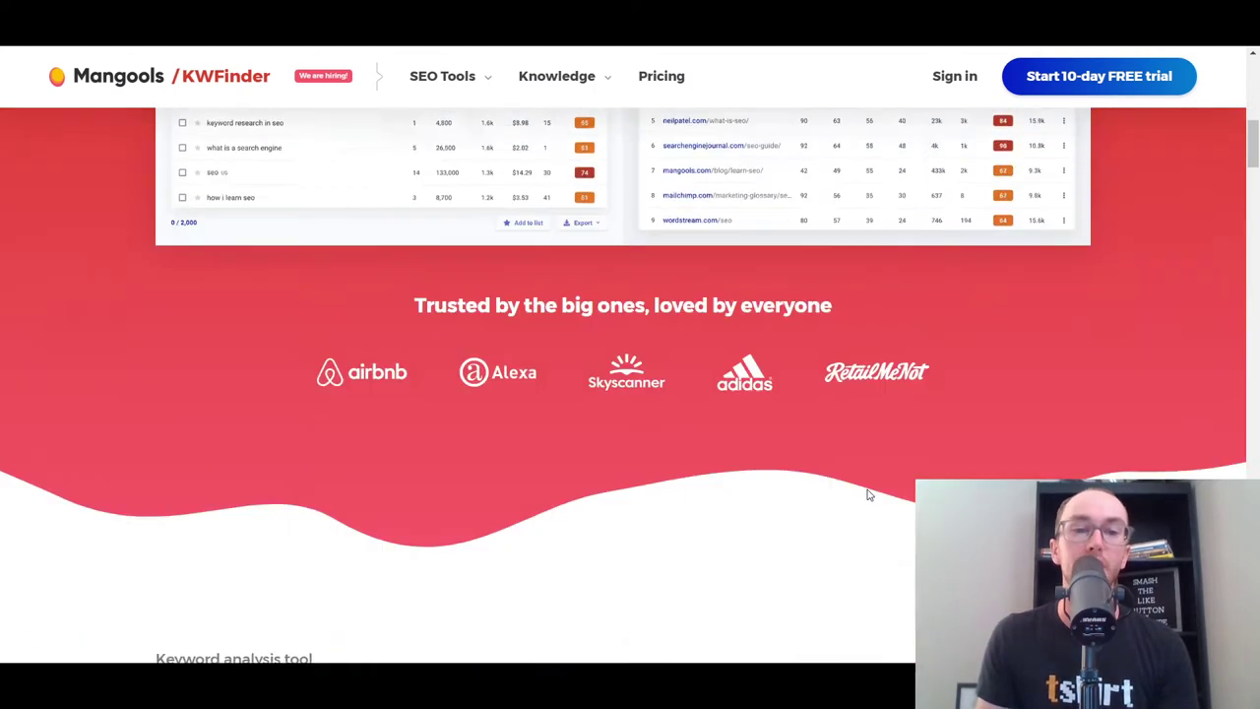
scroll(743, 443, "up", 1)
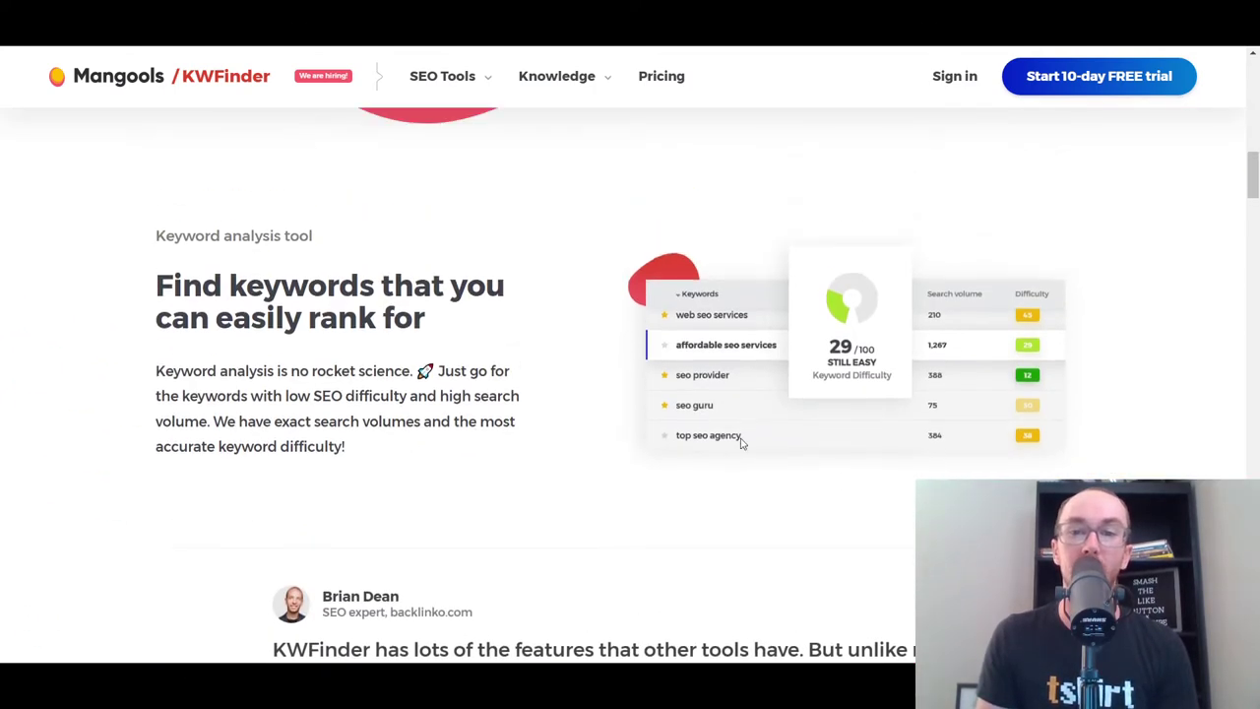
scroll(921, 369, "up", 6)
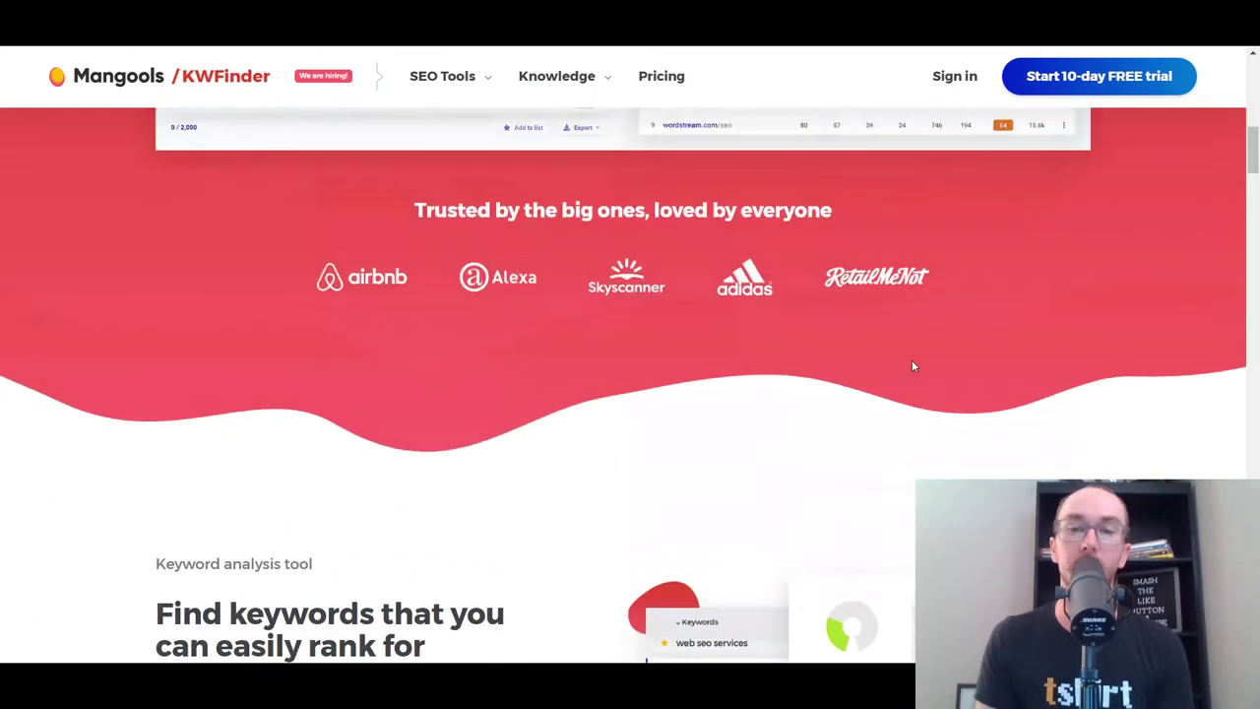
scroll(910, 369, "up", 2)
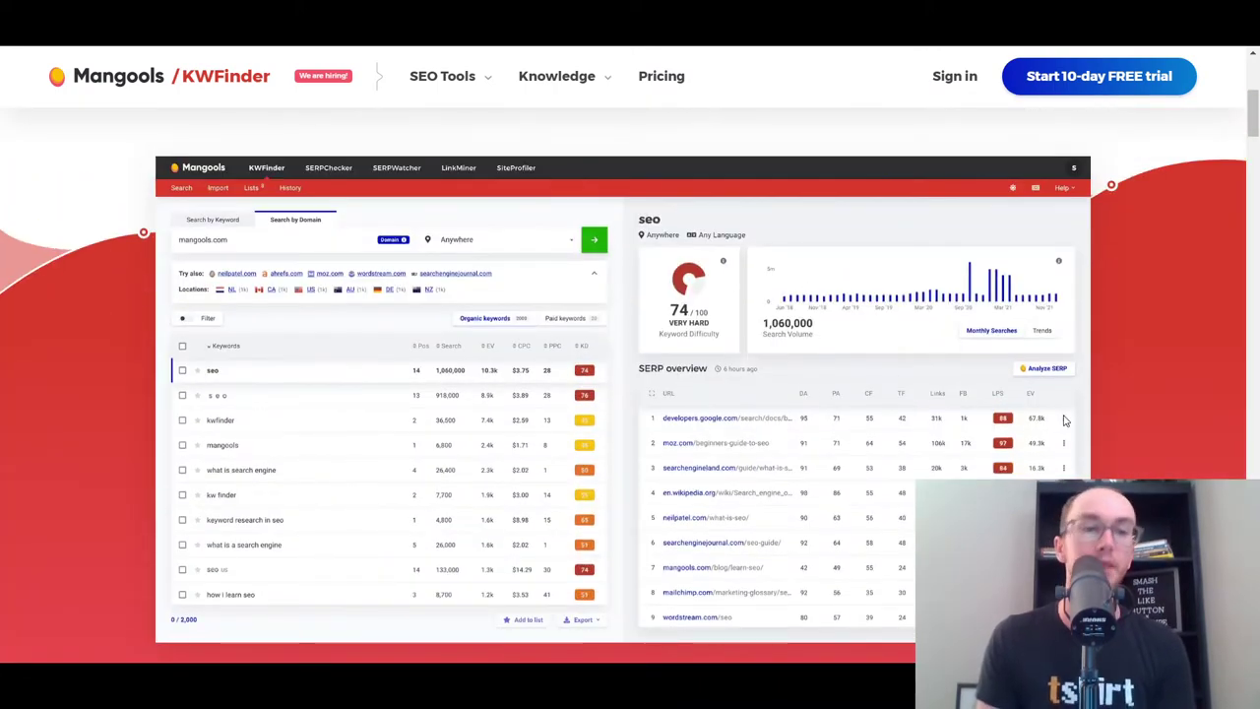
scroll(1062, 413, "down", 4)
scroll(1060, 414, "down", 7)
scroll(1062, 411, "up", 1)
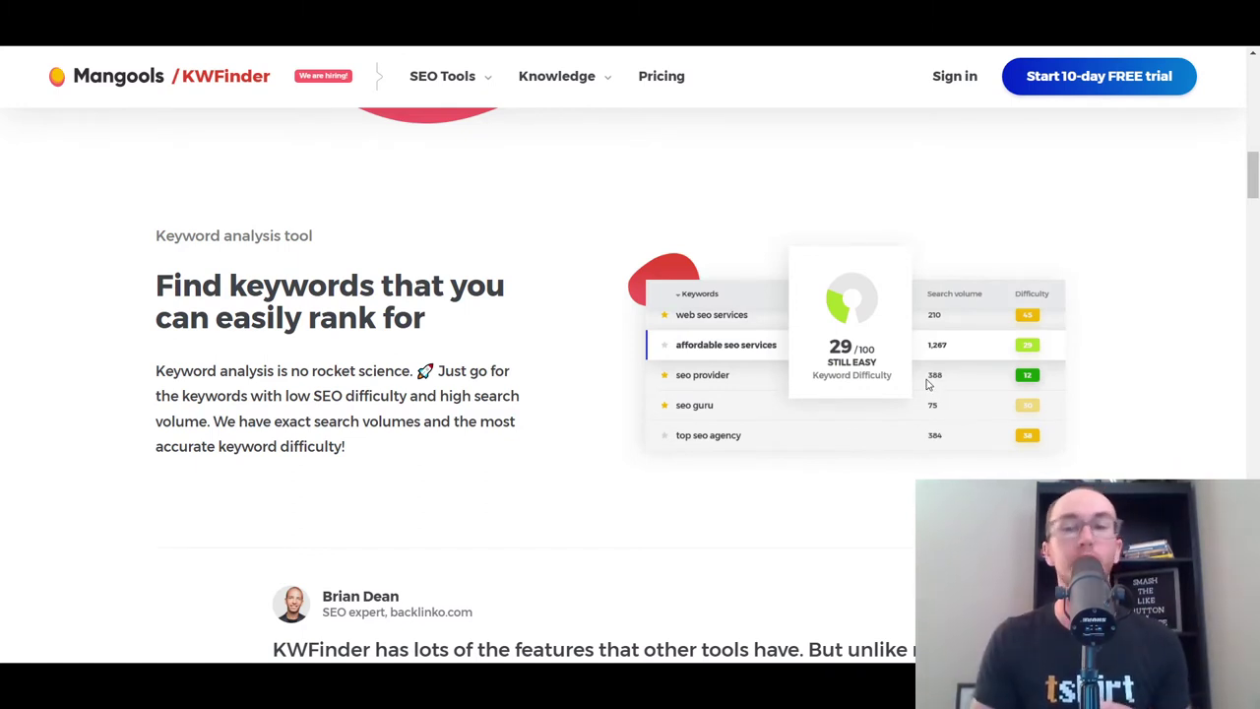
scroll(925, 384, "up", 7)
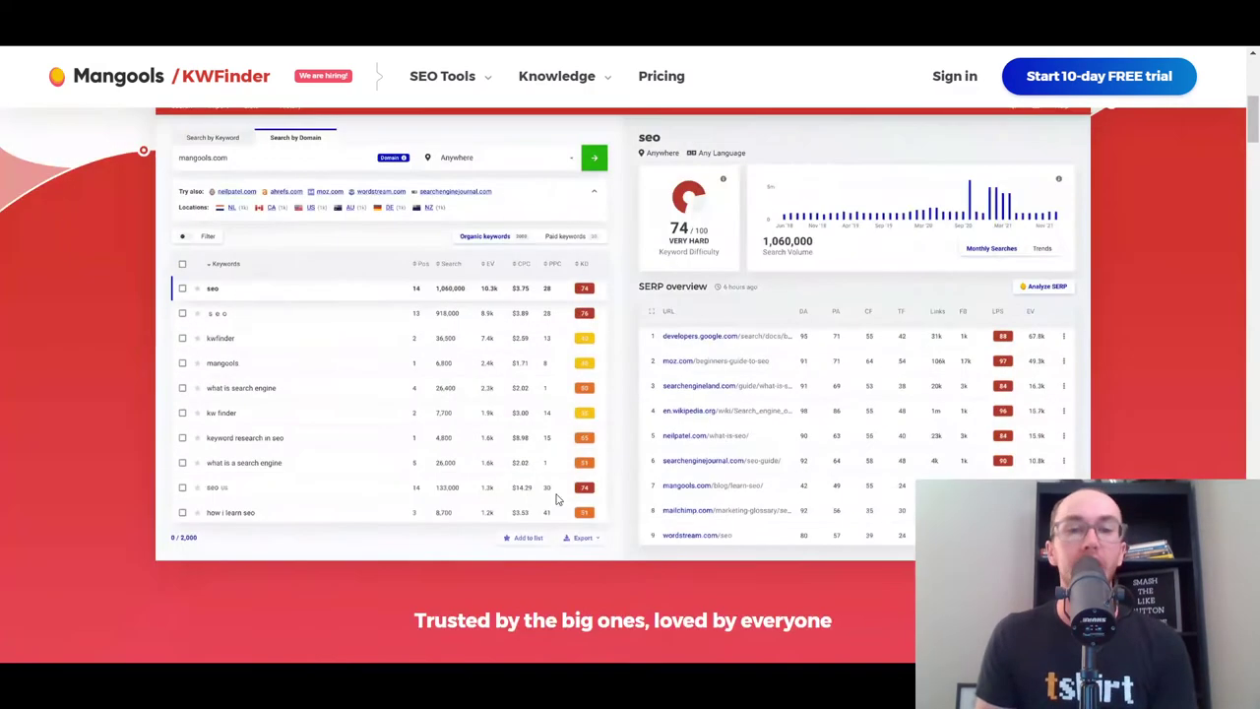
scroll(286, 421, "up", 1)
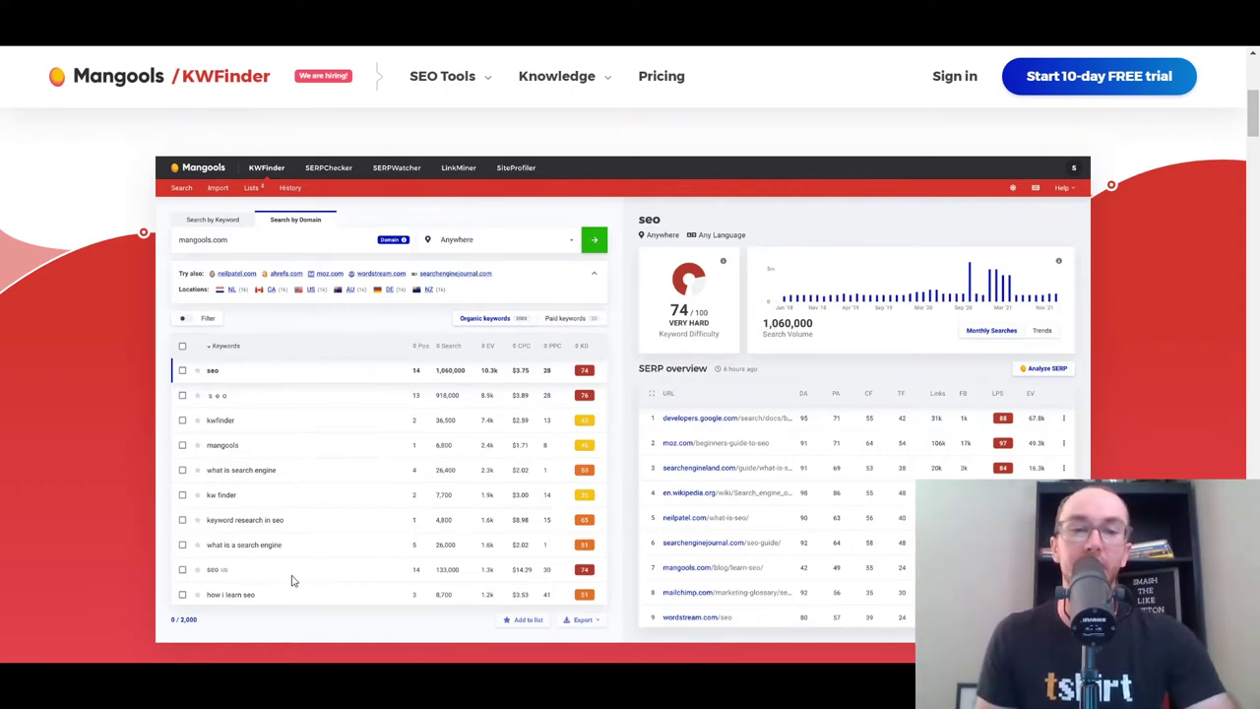
- Scroll through KWFinder's features, reviews and pricing cards, then back up to the top
scroll(292, 581, "down", 15)
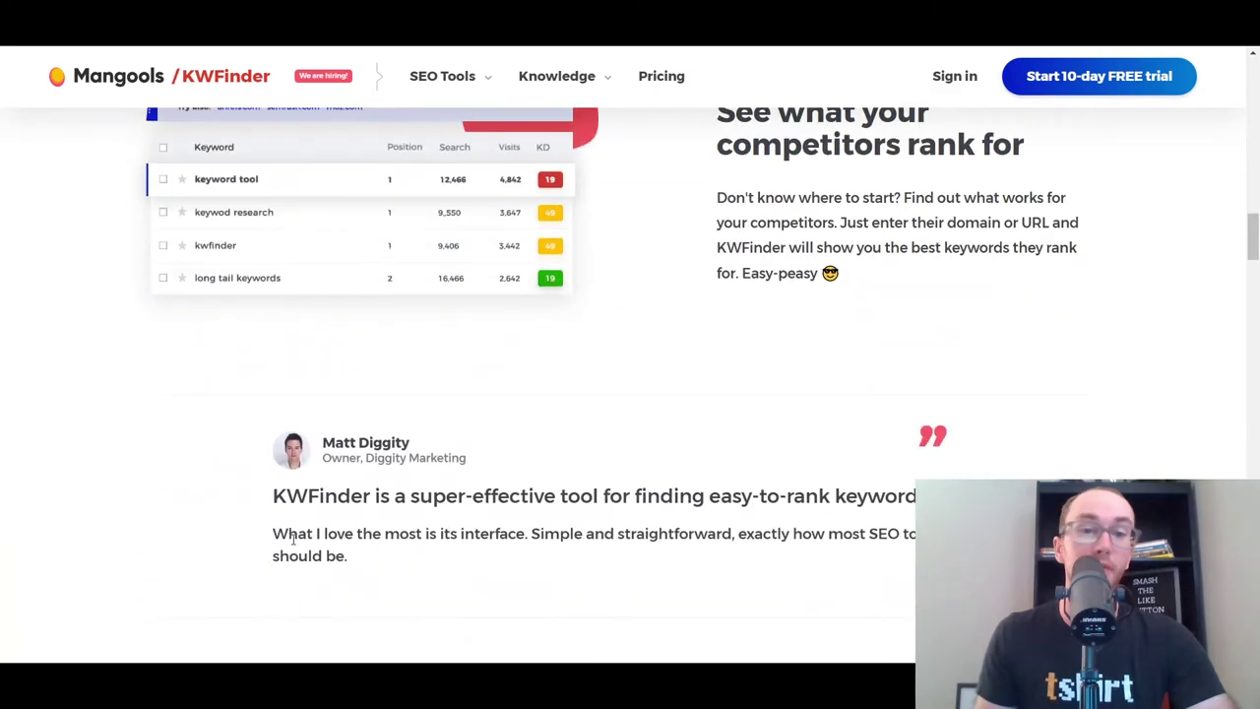
scroll(292, 538, "up", 3)
scroll(676, 459, "down", 3)
scroll(642, 481, "up", 2)
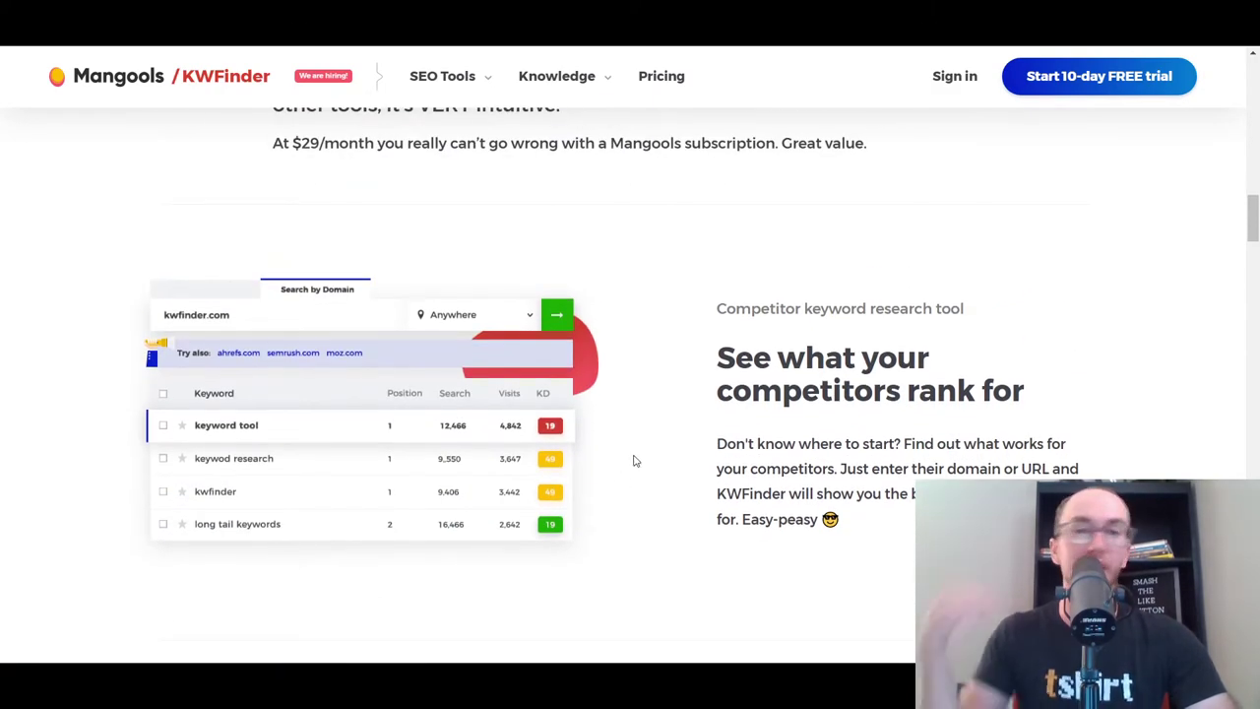
scroll(640, 482, "down", 10)
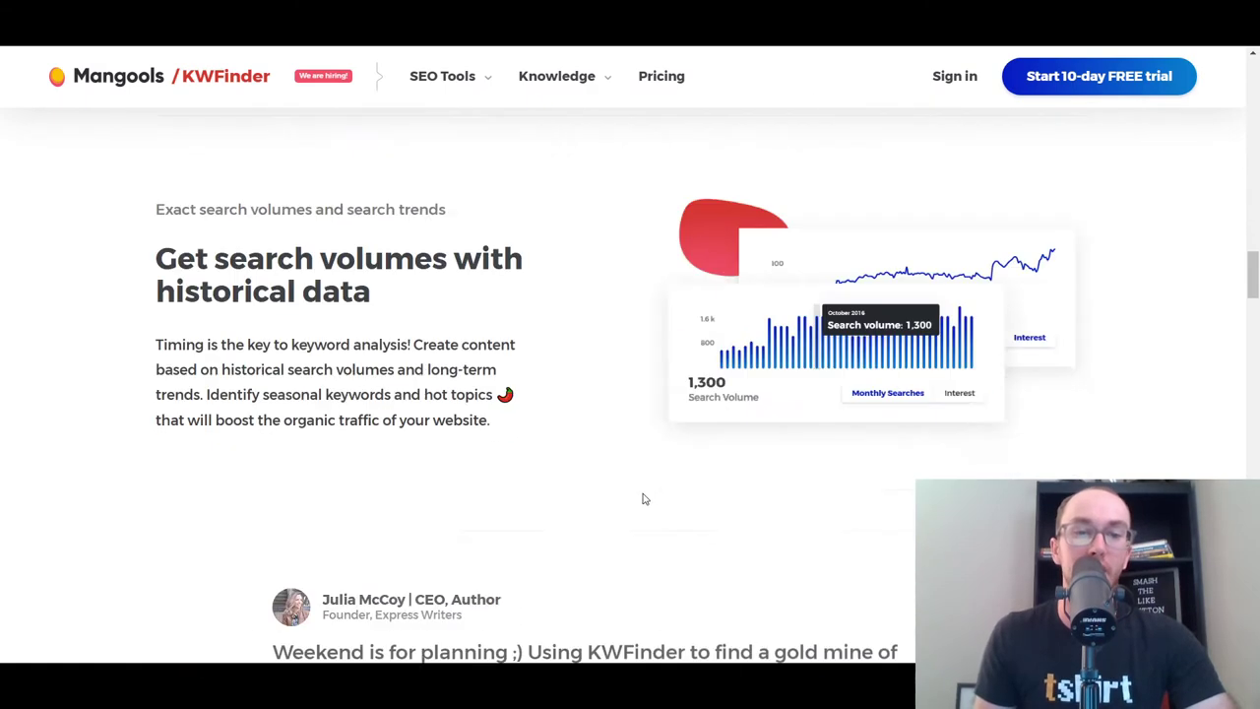
scroll(590, 463, "up", 3)
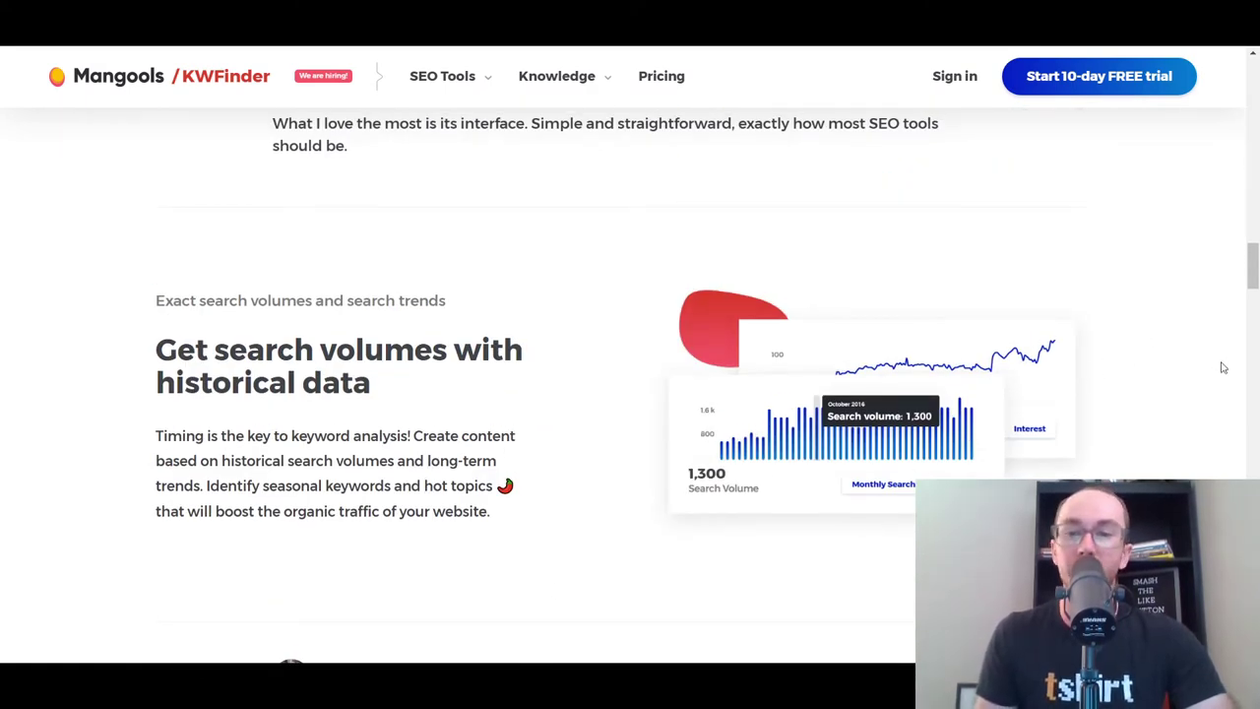
scroll(1134, 408, "down", 5)
scroll(1134, 408, "up", 5)
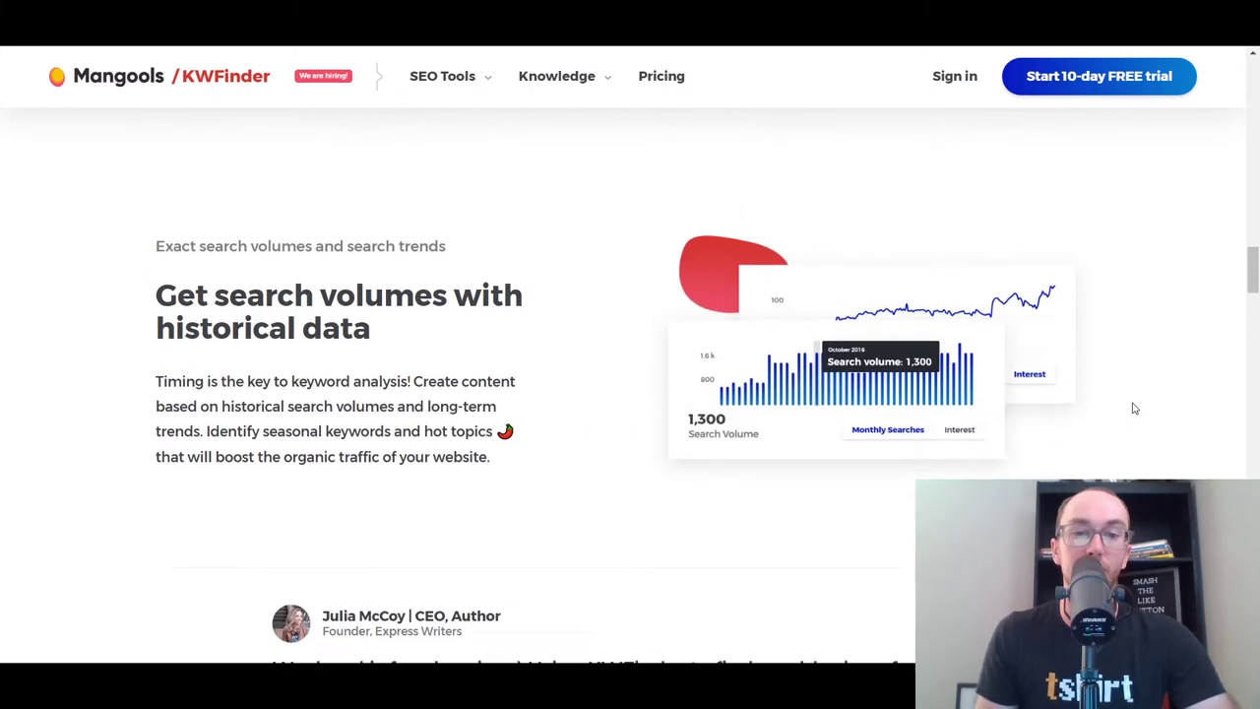
scroll(754, 374, "down", 6)
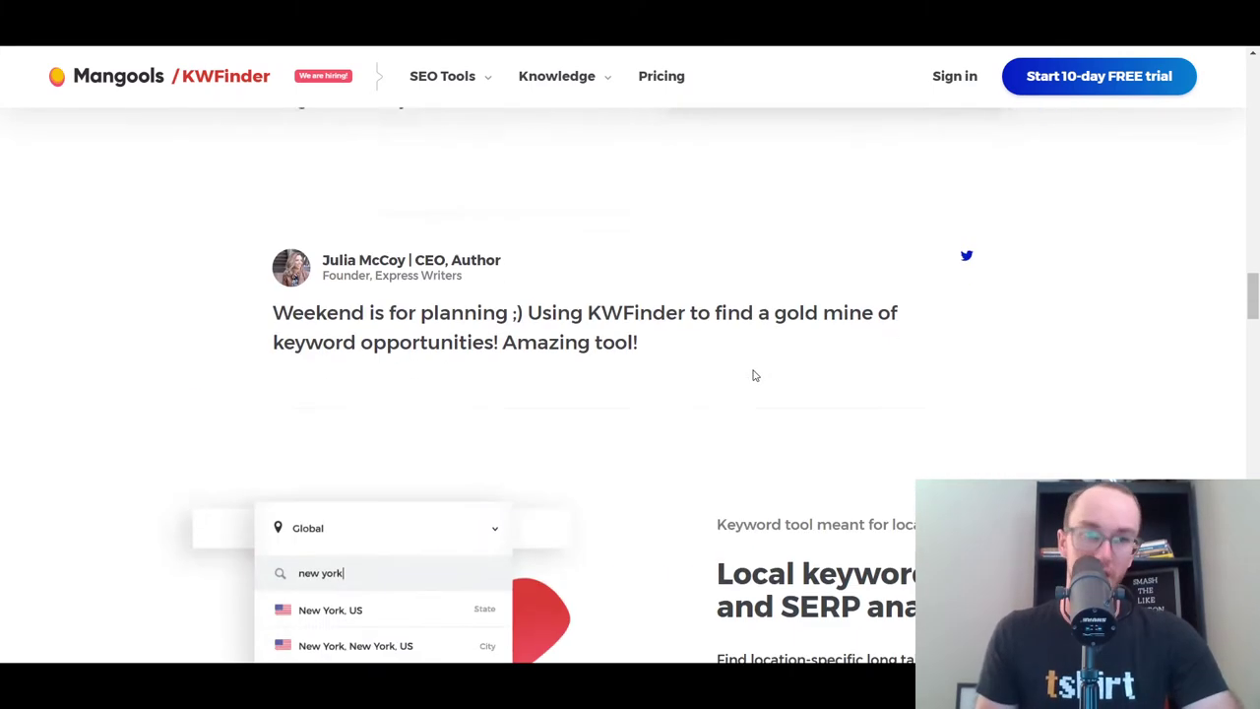
scroll(728, 374, "down", 1)
scroll(844, 196, "down", 1)
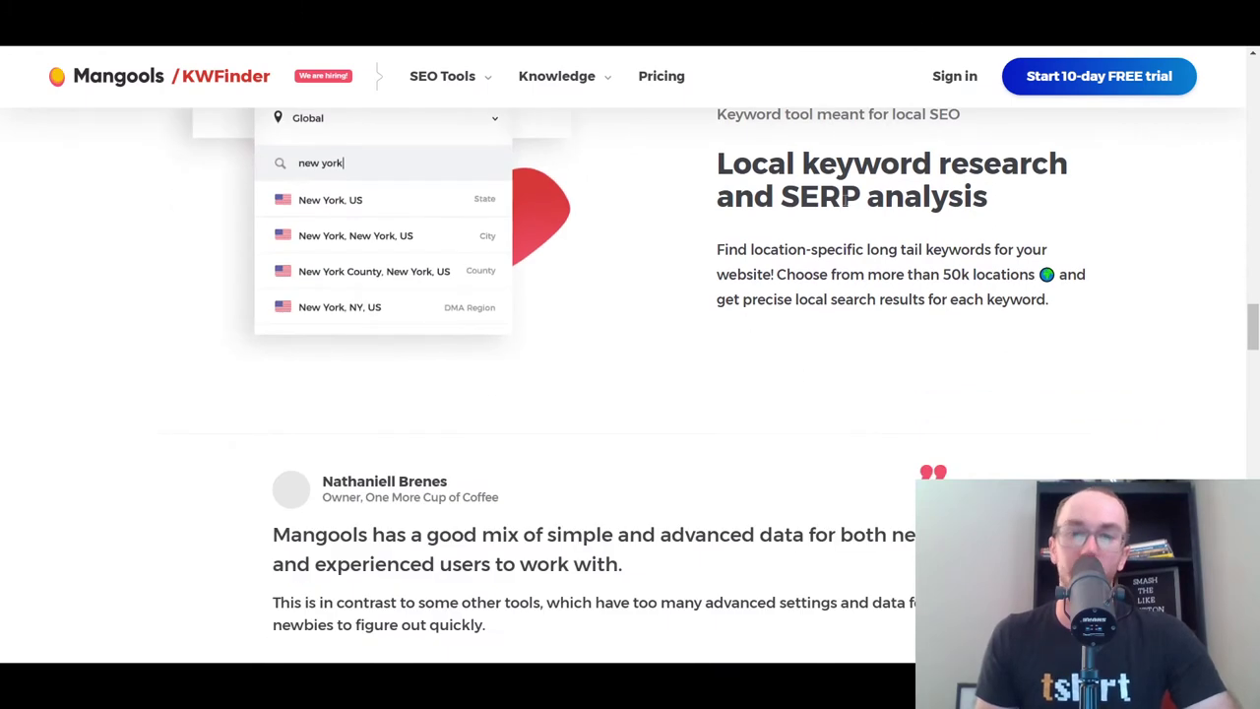
scroll(788, 370, "down", 12)
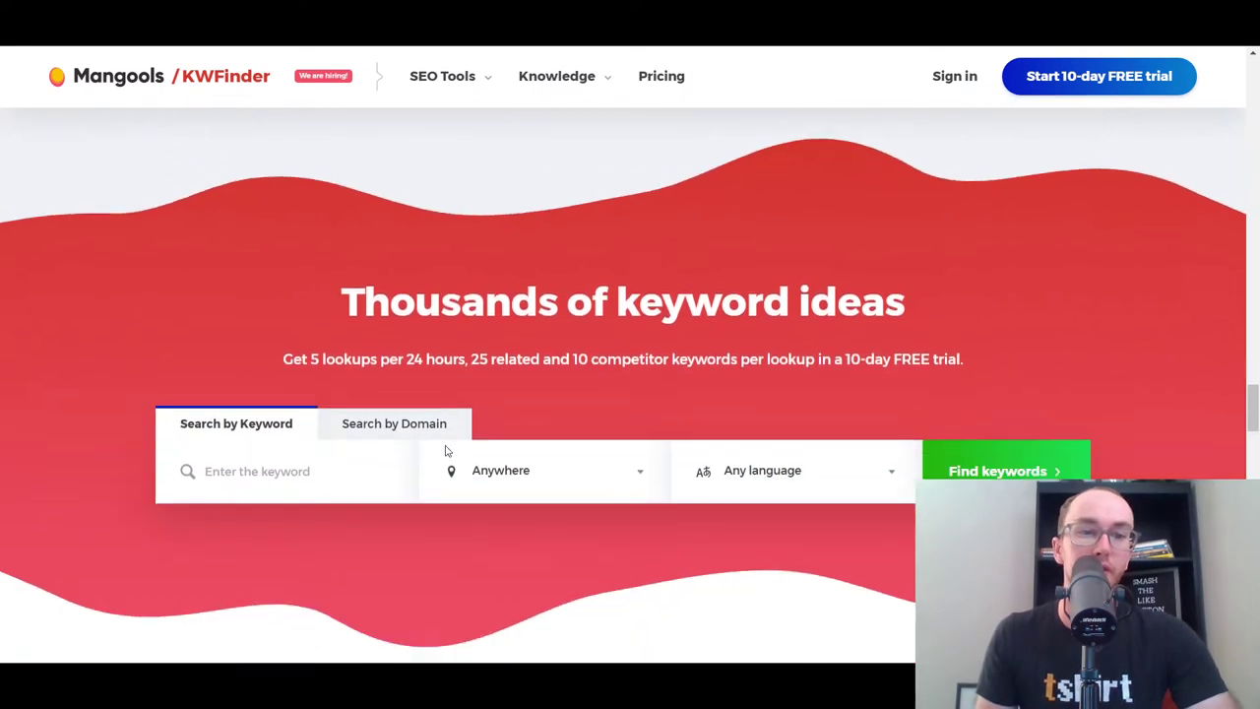
scroll(569, 468, "down", 9)
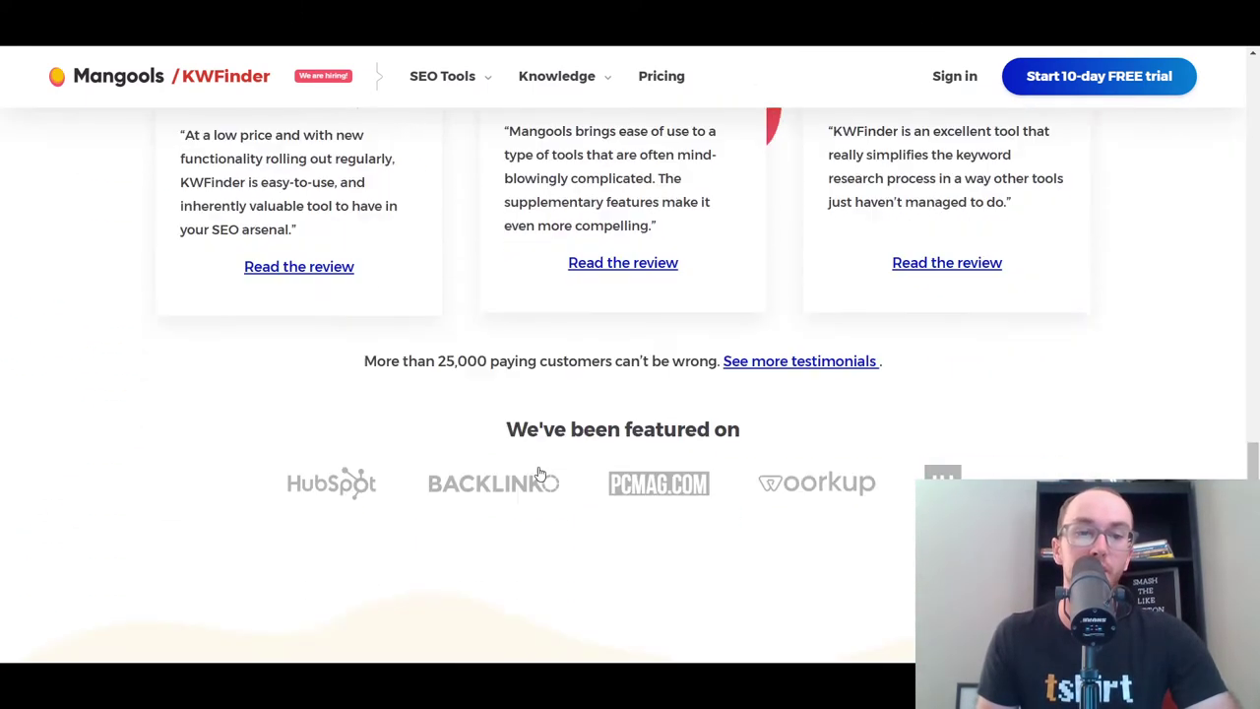
scroll(539, 469, "down", 4)
scroll(539, 469, "up", 8)
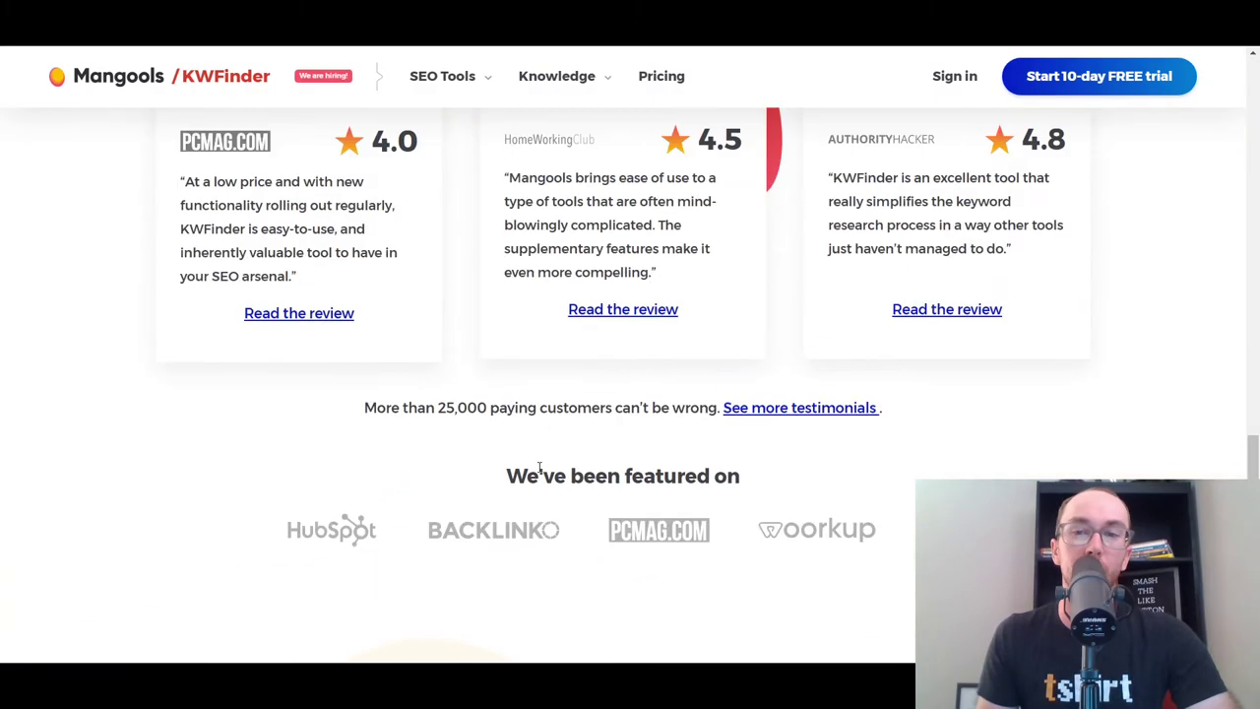
scroll(539, 466, "down", 8)
scroll(538, 464, "down", 3)
scroll(644, 357, "up", 1)
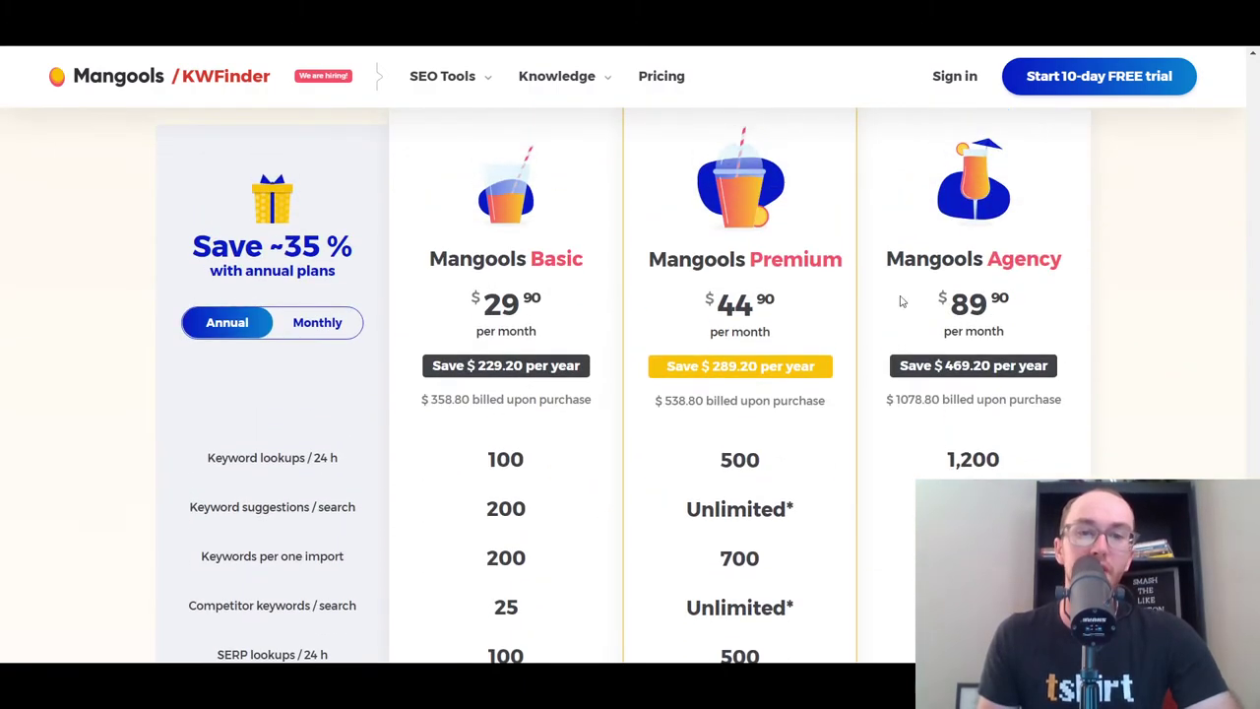
scroll(1133, 199, "up", 6)
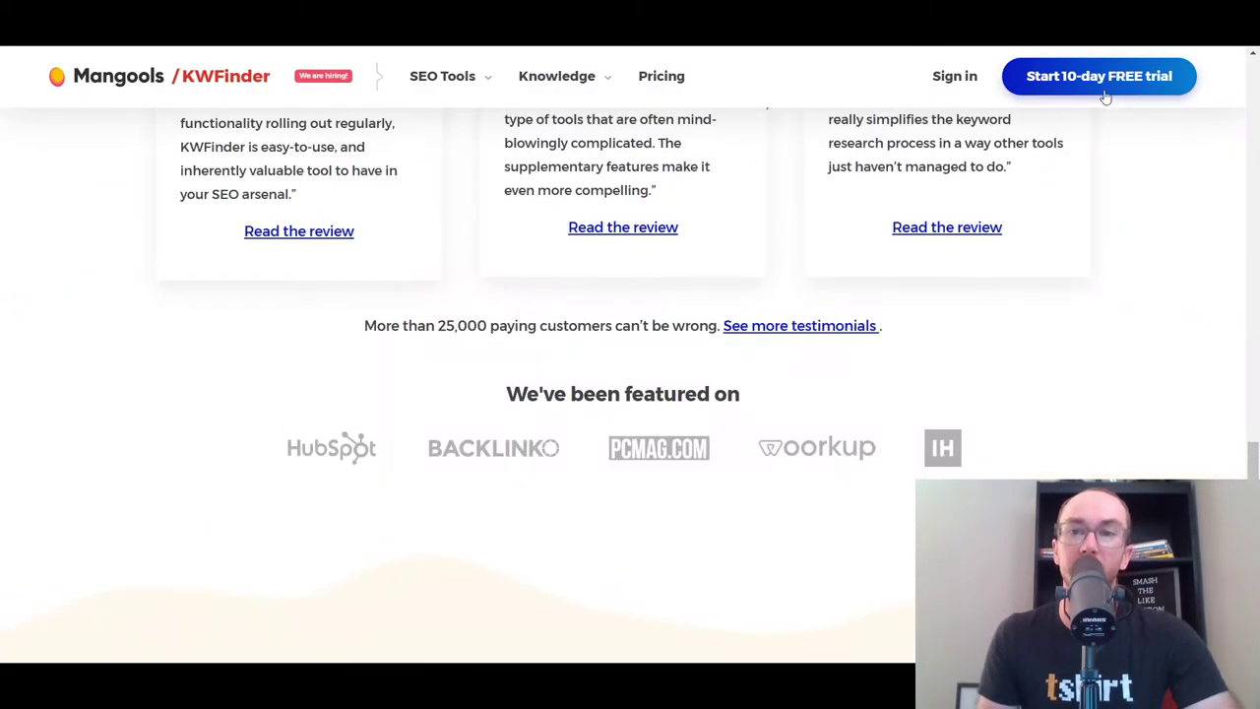
scroll(1106, 330, "up", 10)
scroll(1106, 329, "up", 15)
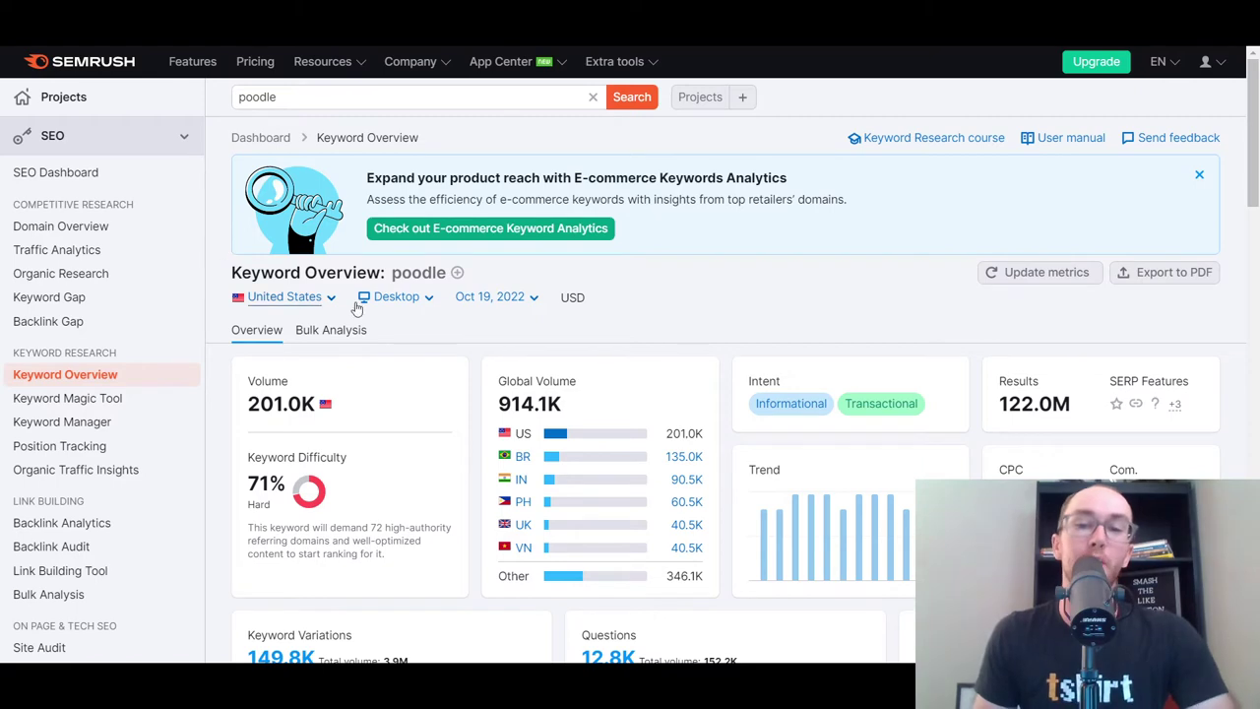
- Review Semrush's poodle volume (201.0K US) and 71% keyword difficulty cards
scroll(733, 413, "down", 2)
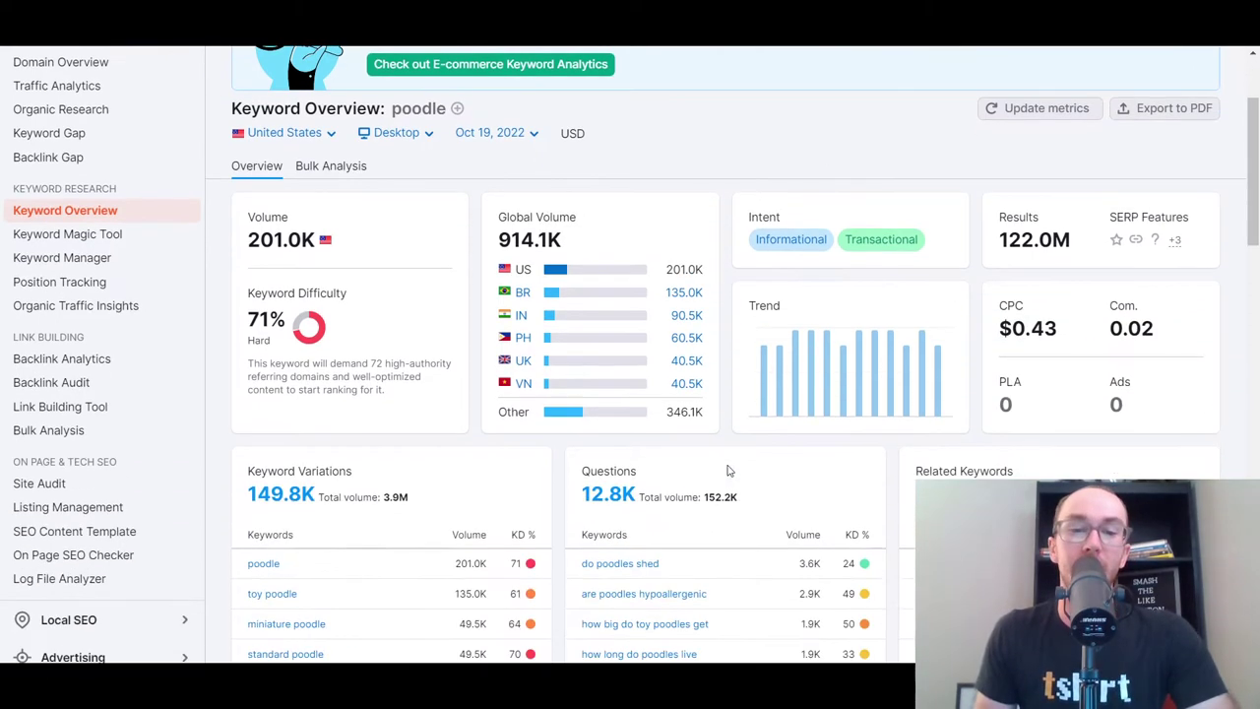
scroll(725, 467, "up", 2)
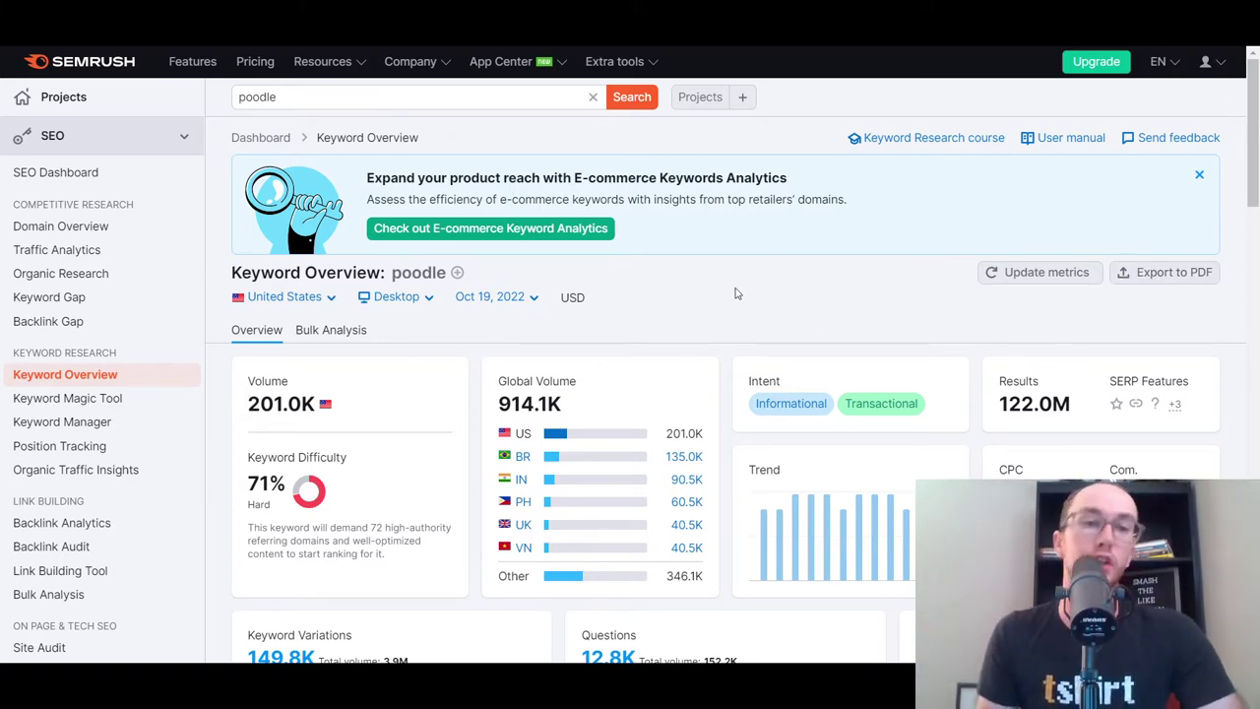
scroll(720, 303, "down", 4)
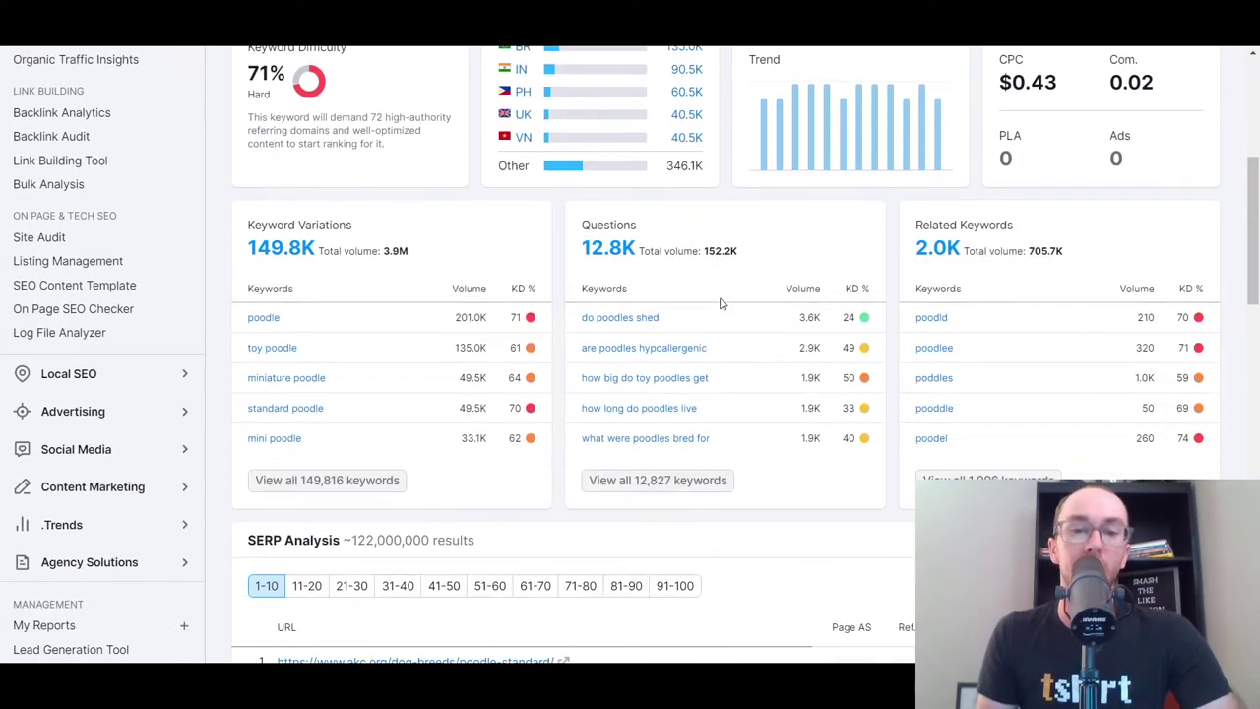
scroll(611, 404, "up", 4)
scroll(527, 258, "down", 2)
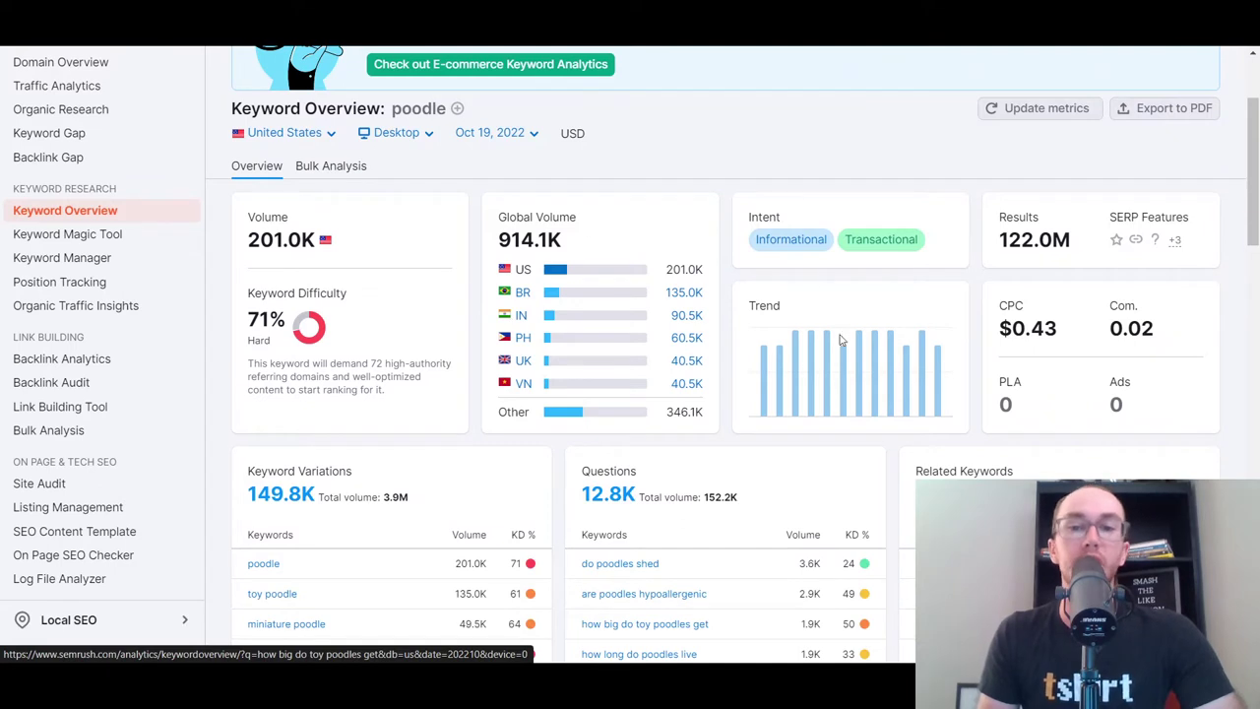
scroll(906, 357, "down", 2)
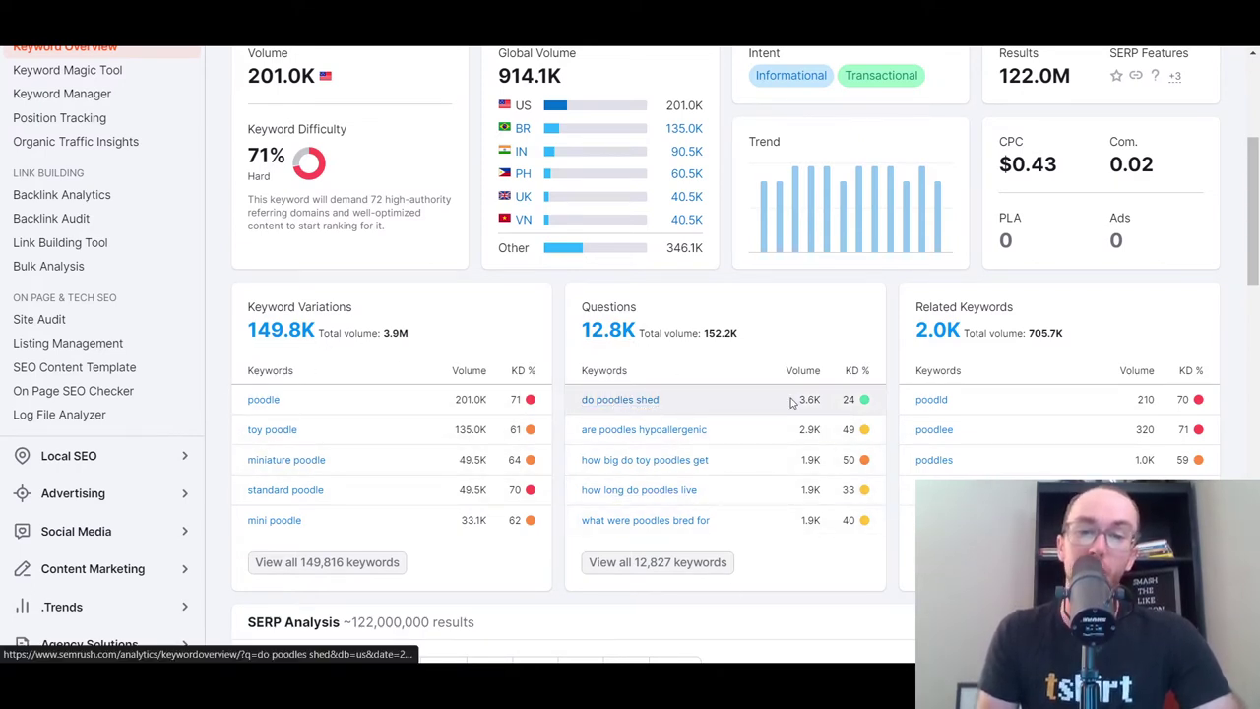
mouse_move(866, 402)
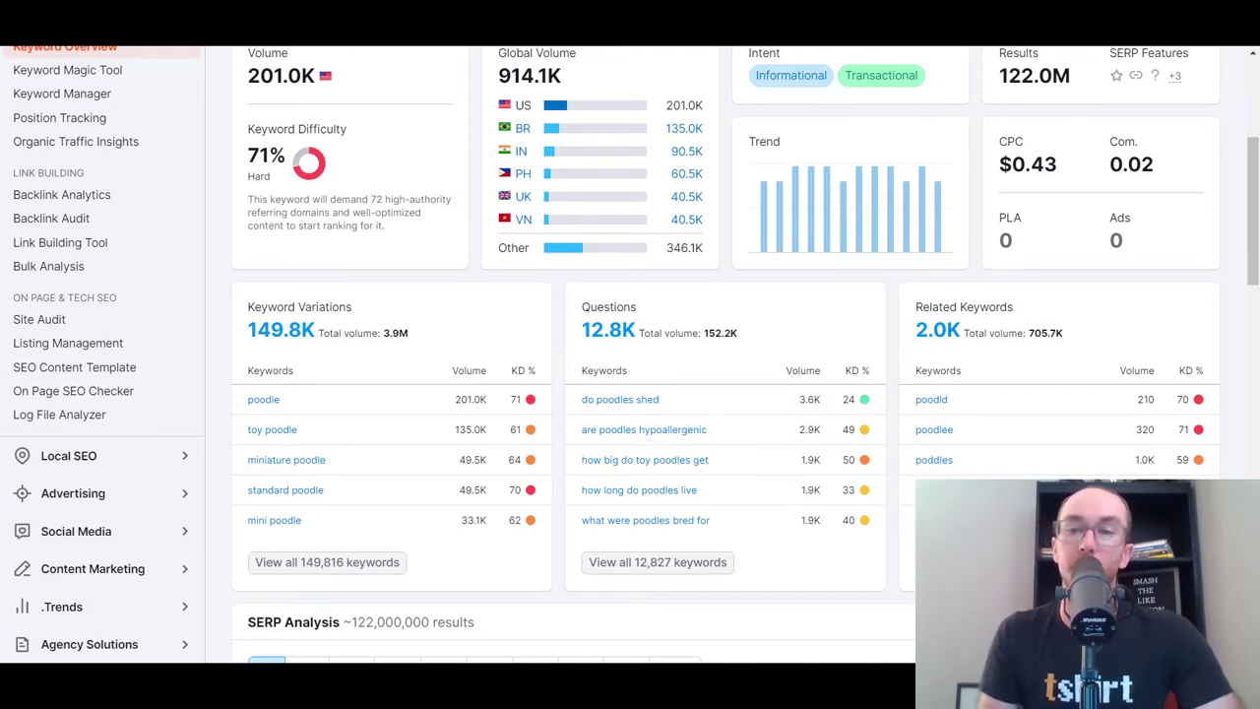
scroll(640, 569, "down", 3)
scroll(564, 551, "down", 12)
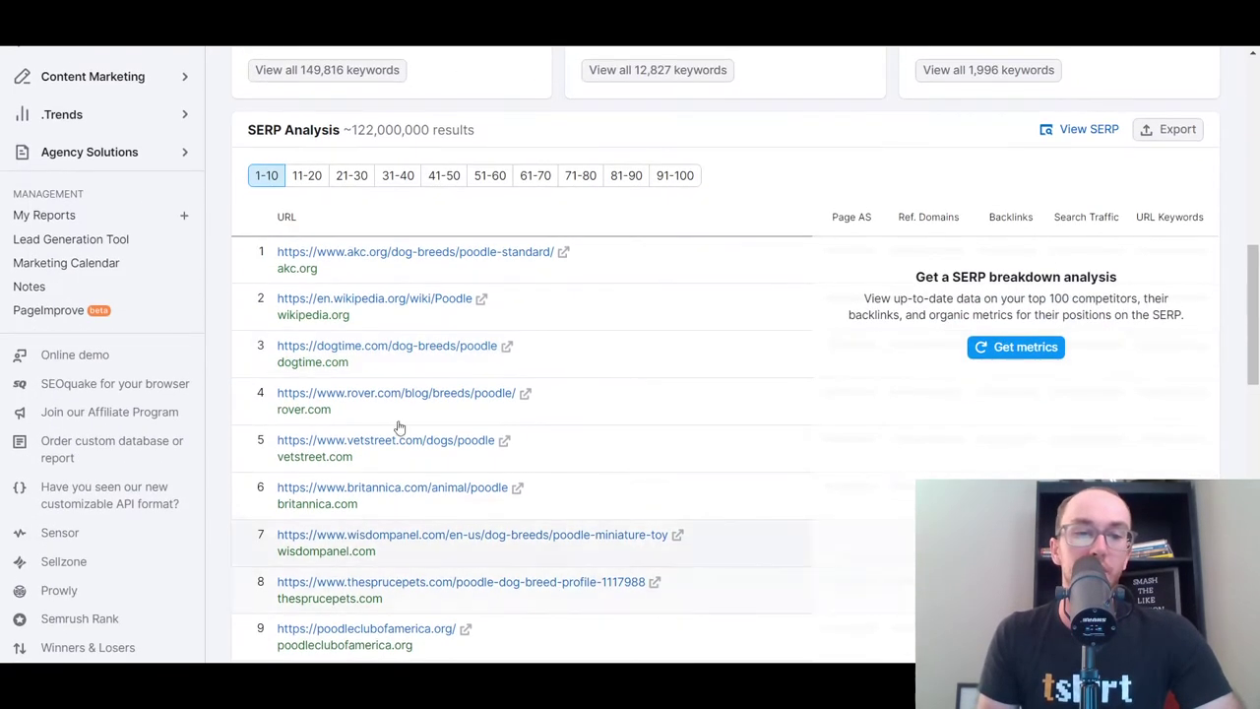
scroll(492, 528, "up", 10)
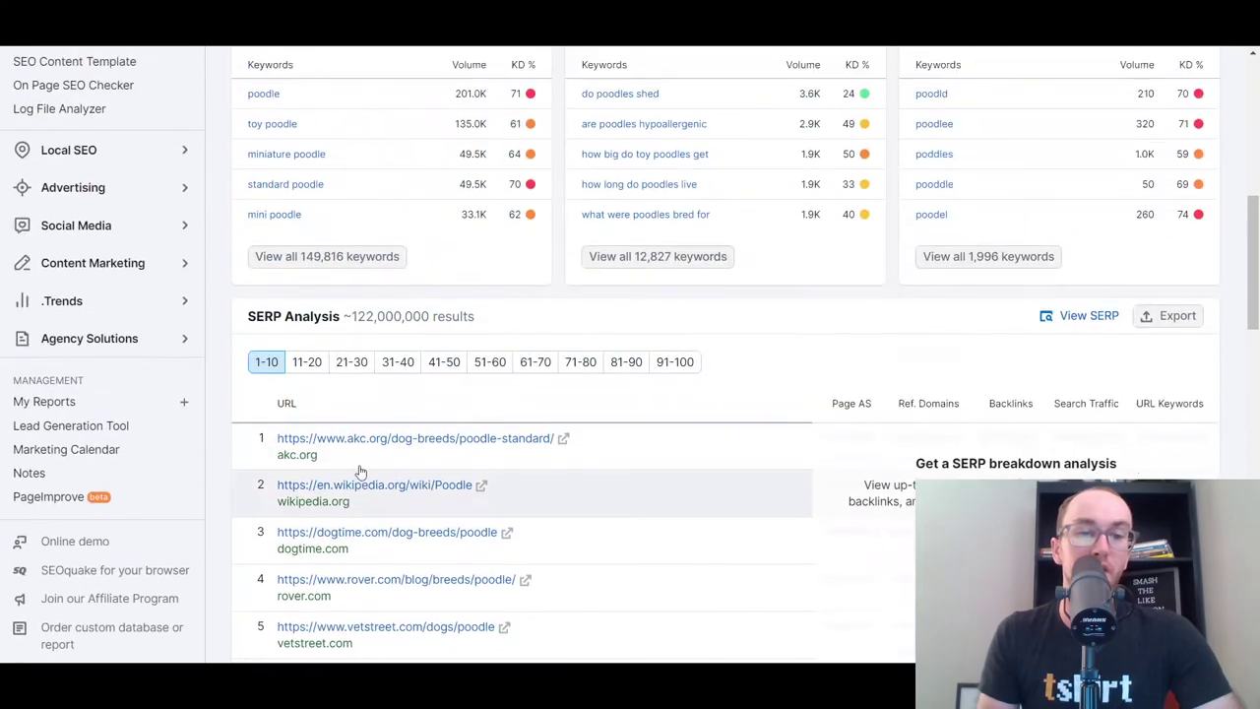
scroll(394, 522, "down", 1)
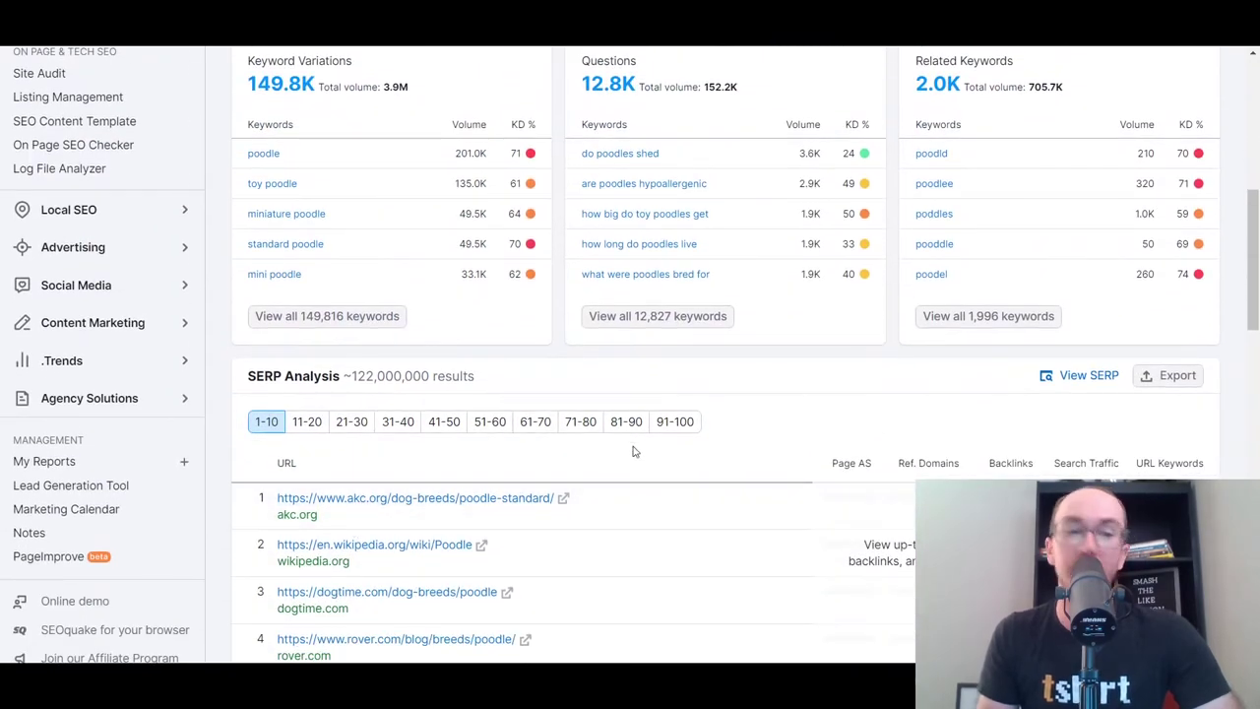
scroll(630, 532, "up", 4)
scroll(655, 351, "up", 3)
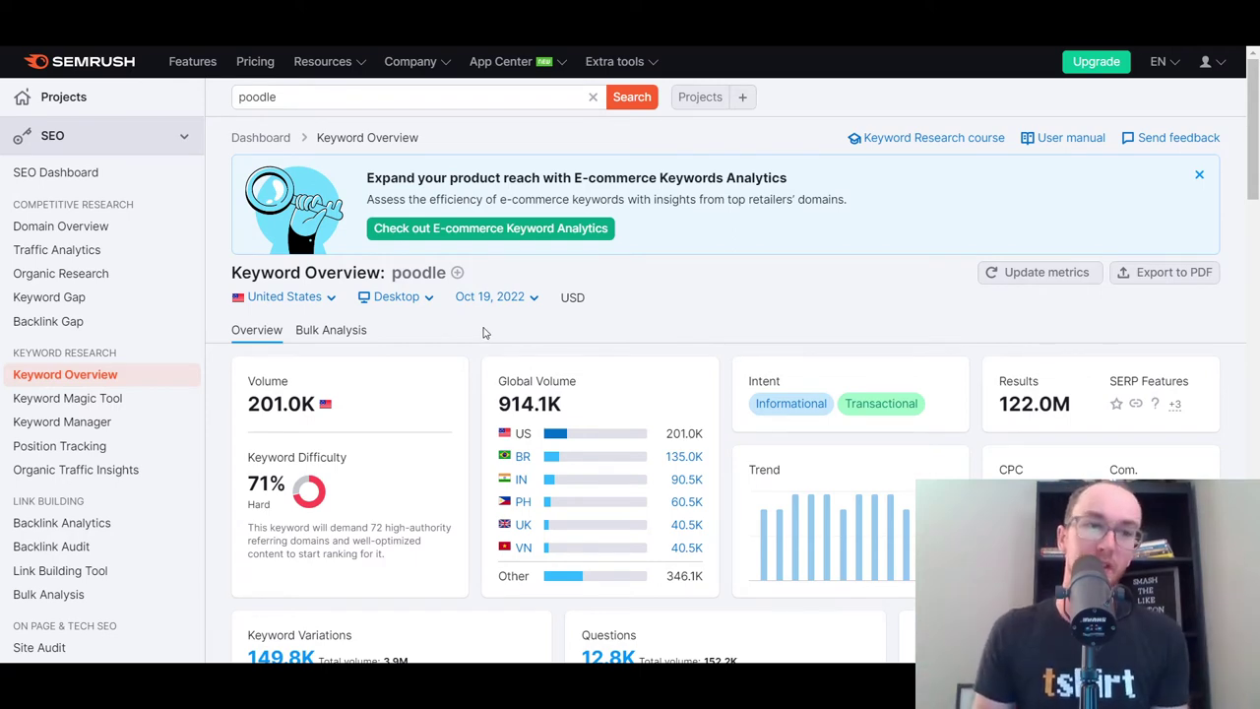
scroll(472, 321, "down", 3)
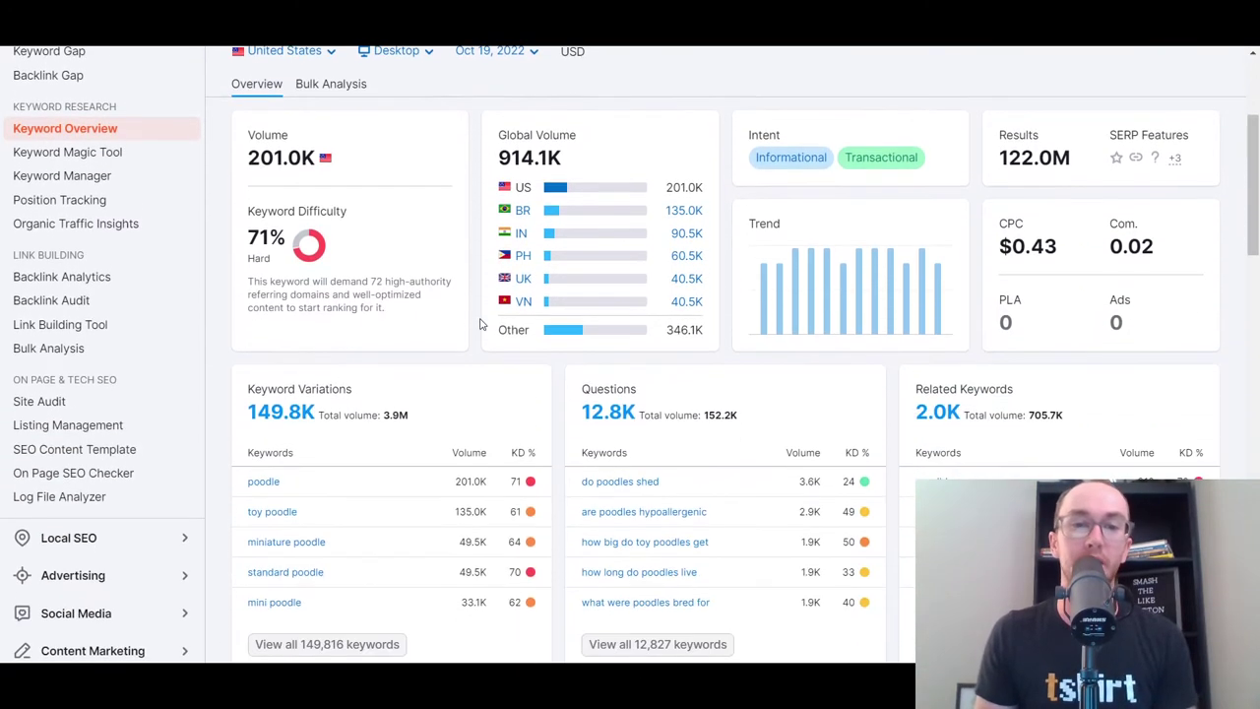
scroll(431, 320, "down", 2)
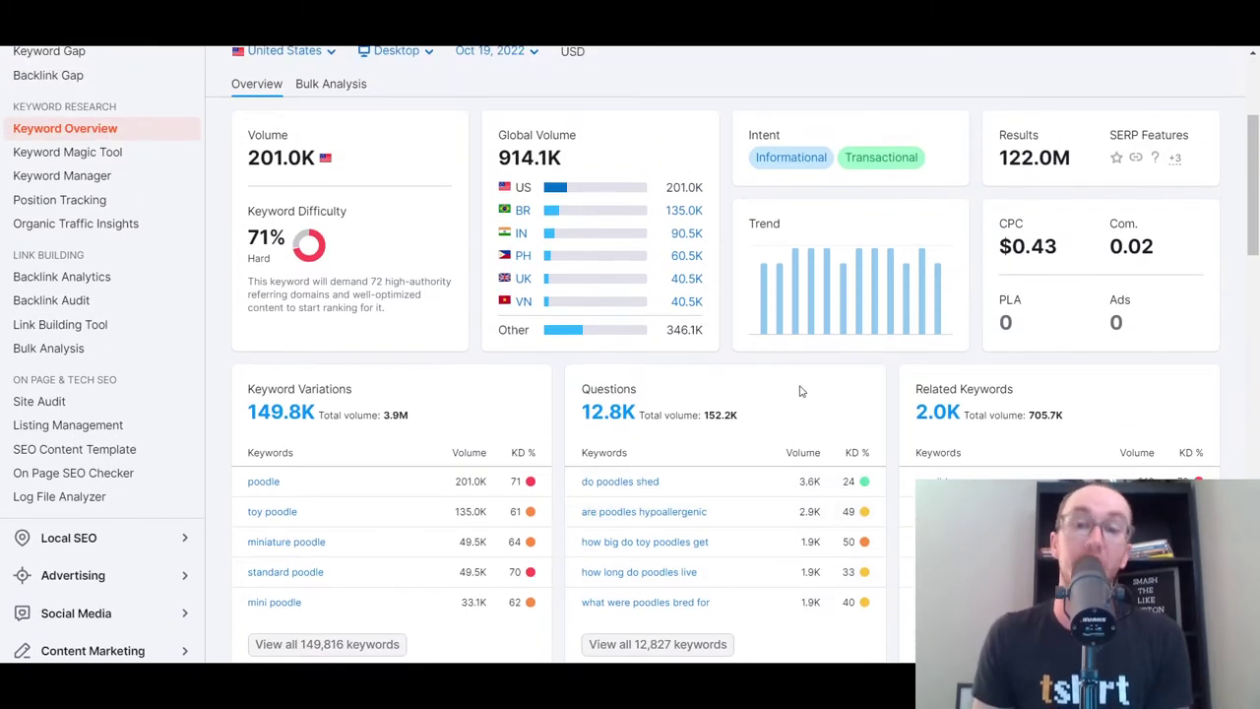
scroll(778, 402, "down", 3)
scroll(638, 460, "up", 6)
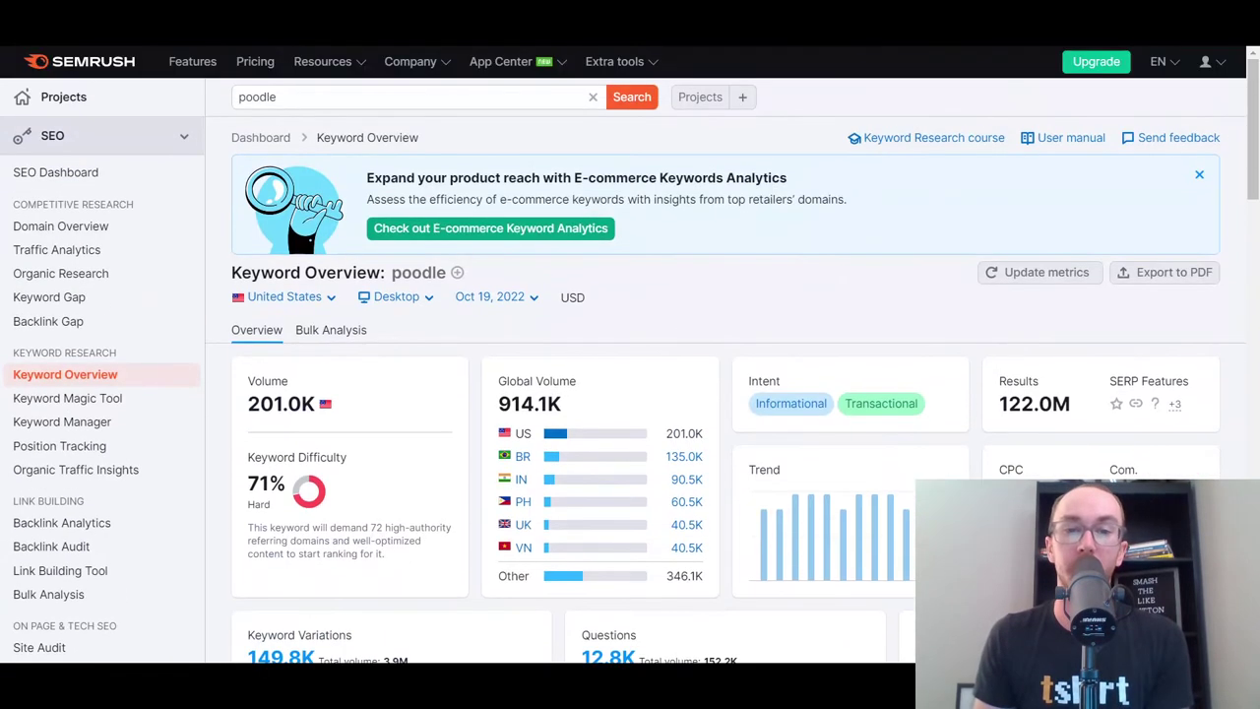
scroll(645, 335, "down", 4)
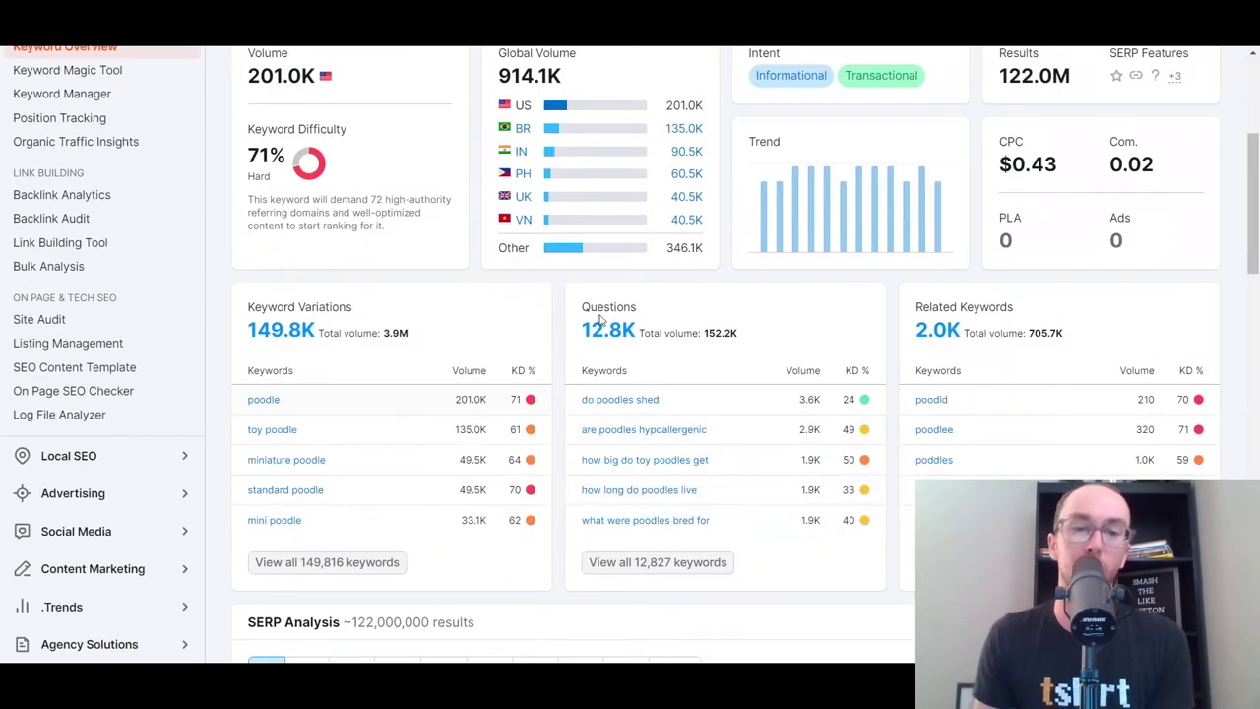
left_click(655, 562)
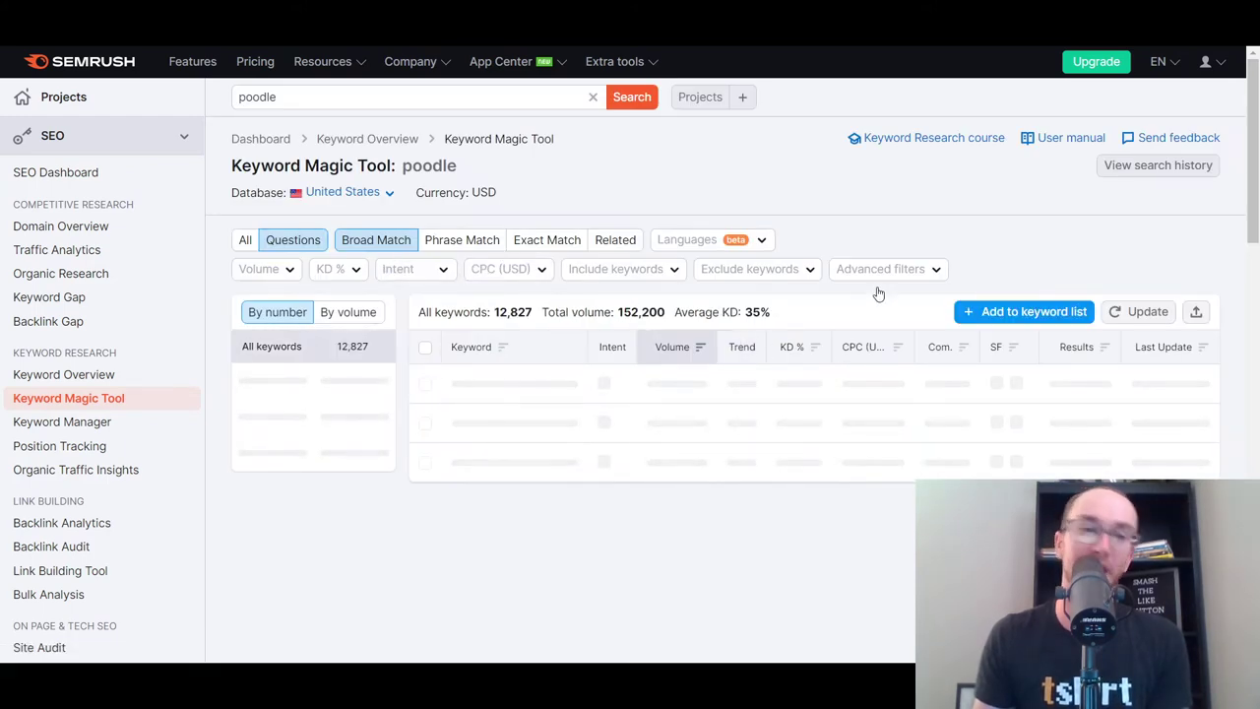
- Sort the poodle question keywords by KD% ascending
scroll(747, 362, "down", 5)
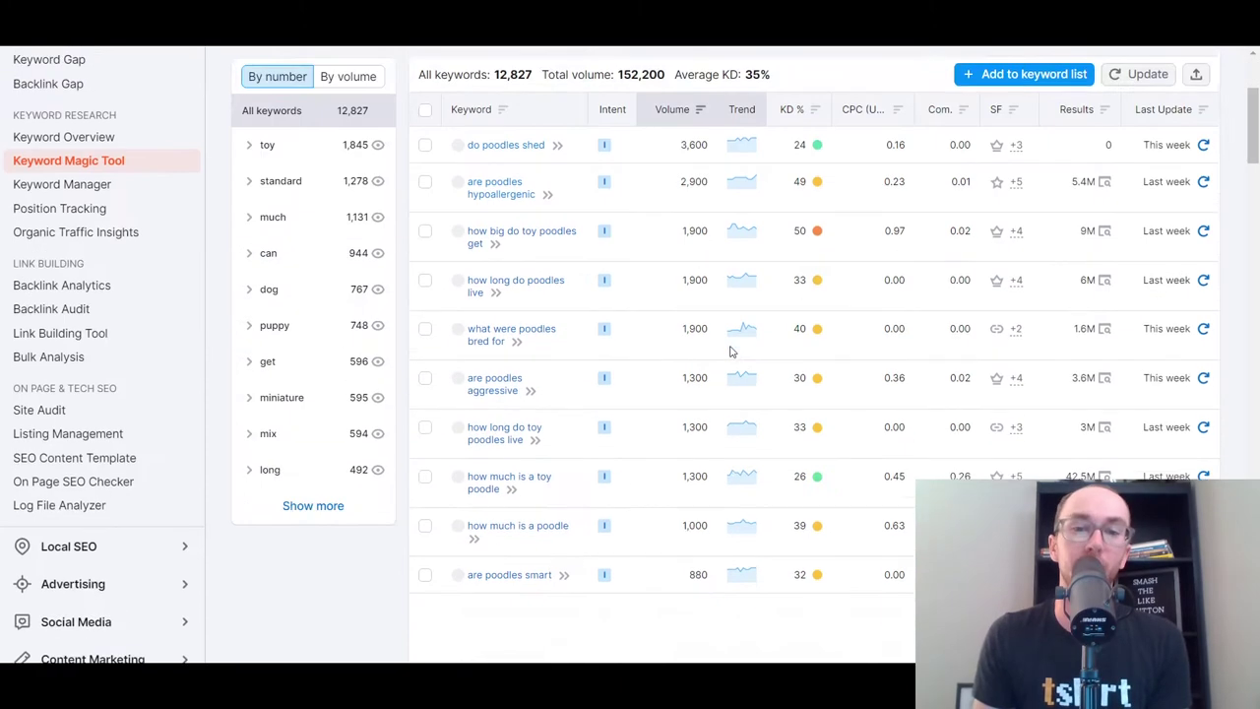
scroll(803, 508, "down", 3)
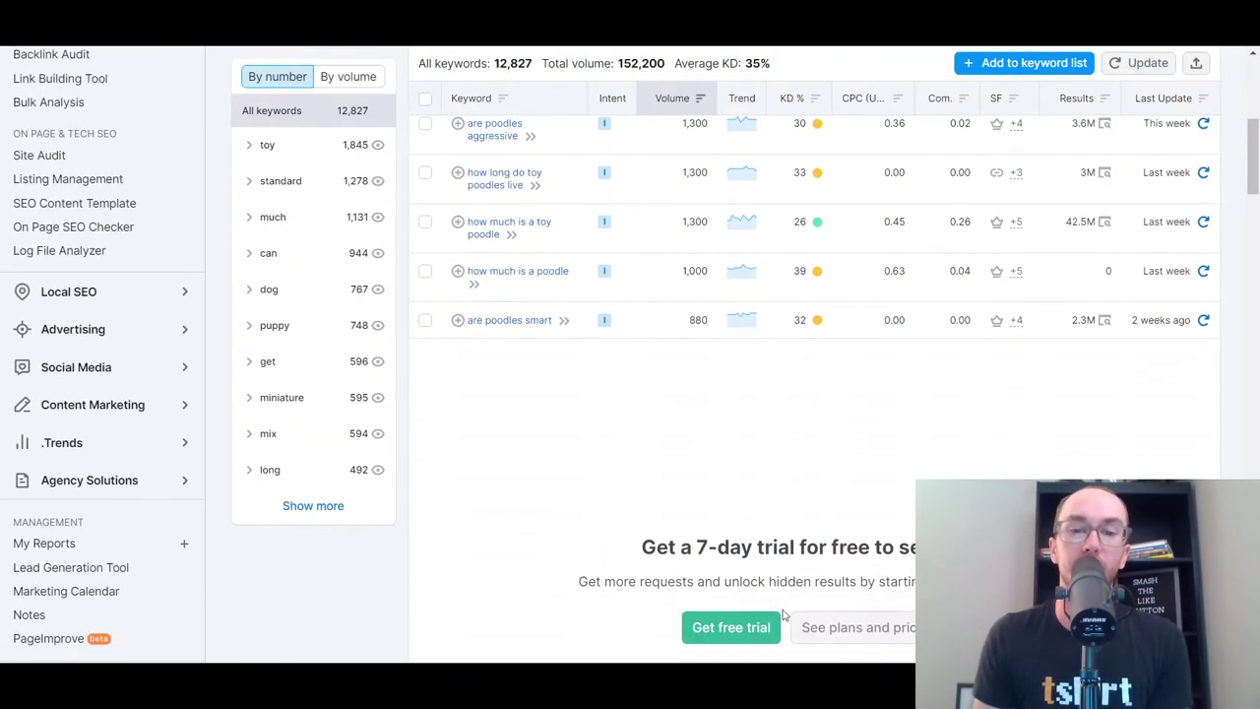
scroll(911, 485, "up", 8)
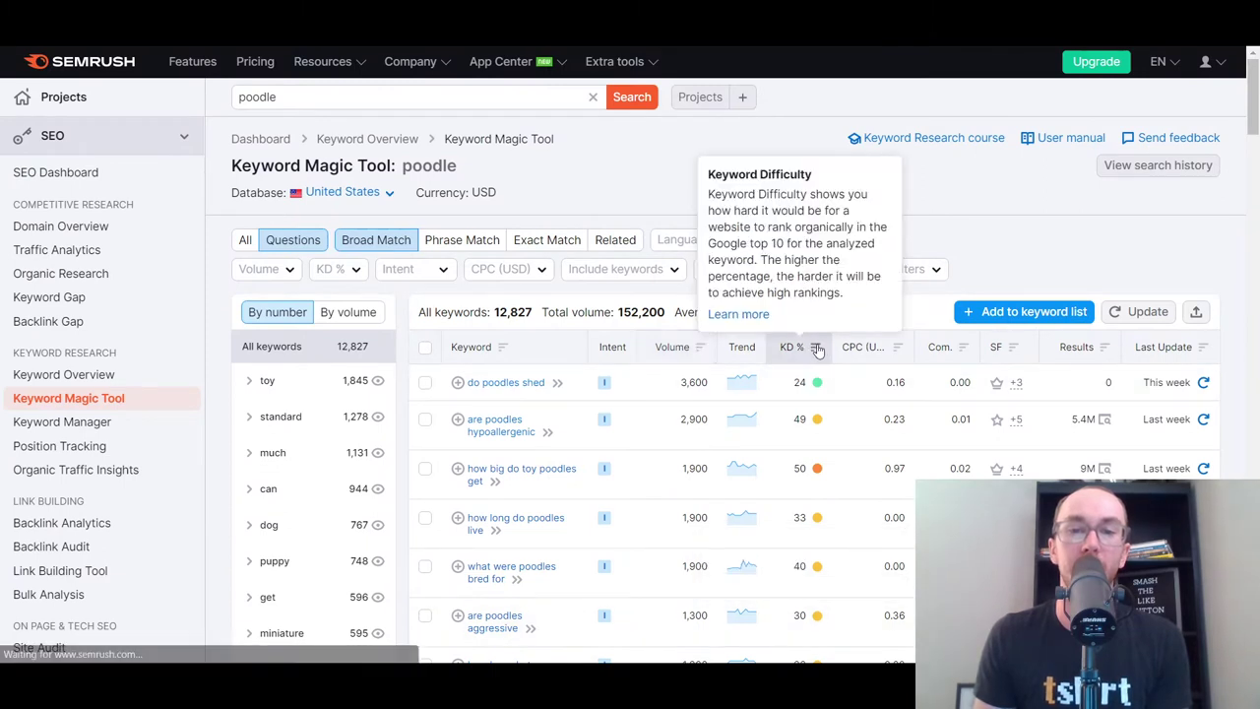
left_click(817, 350)
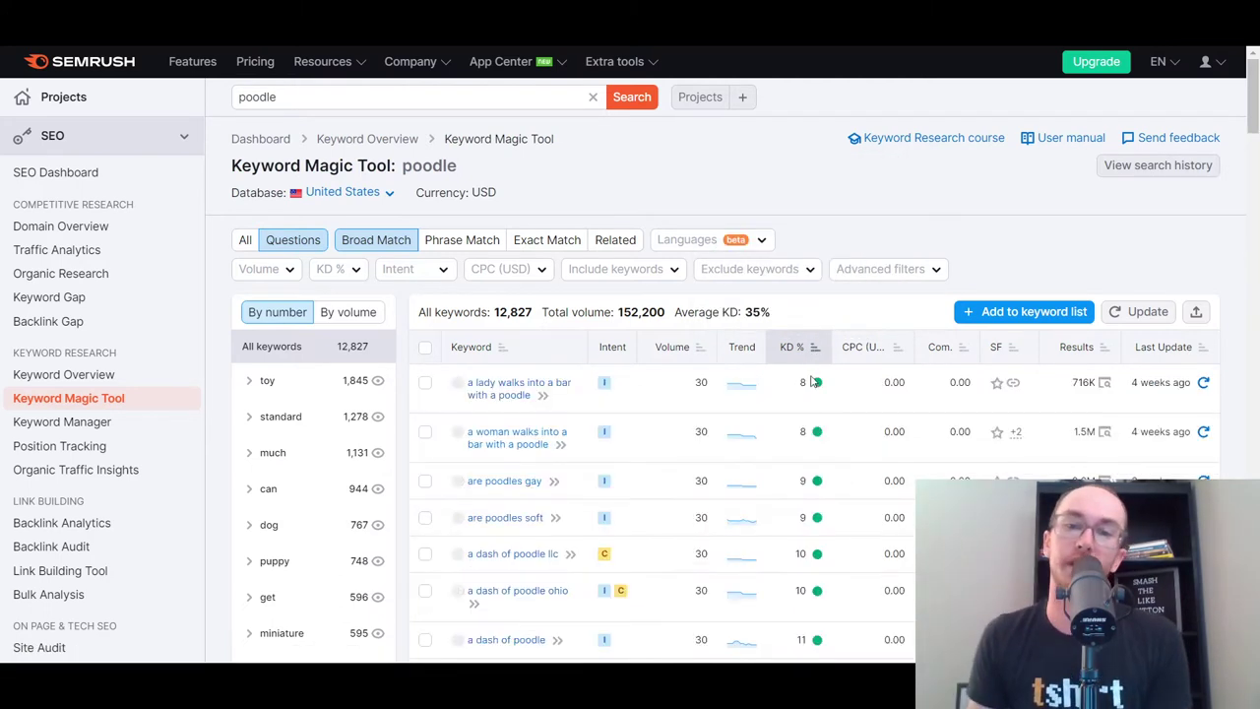
- Browse the sorted list, where the easiest questions sit at 8–11 difficulty and volume 30
scroll(813, 407, "down", 5)
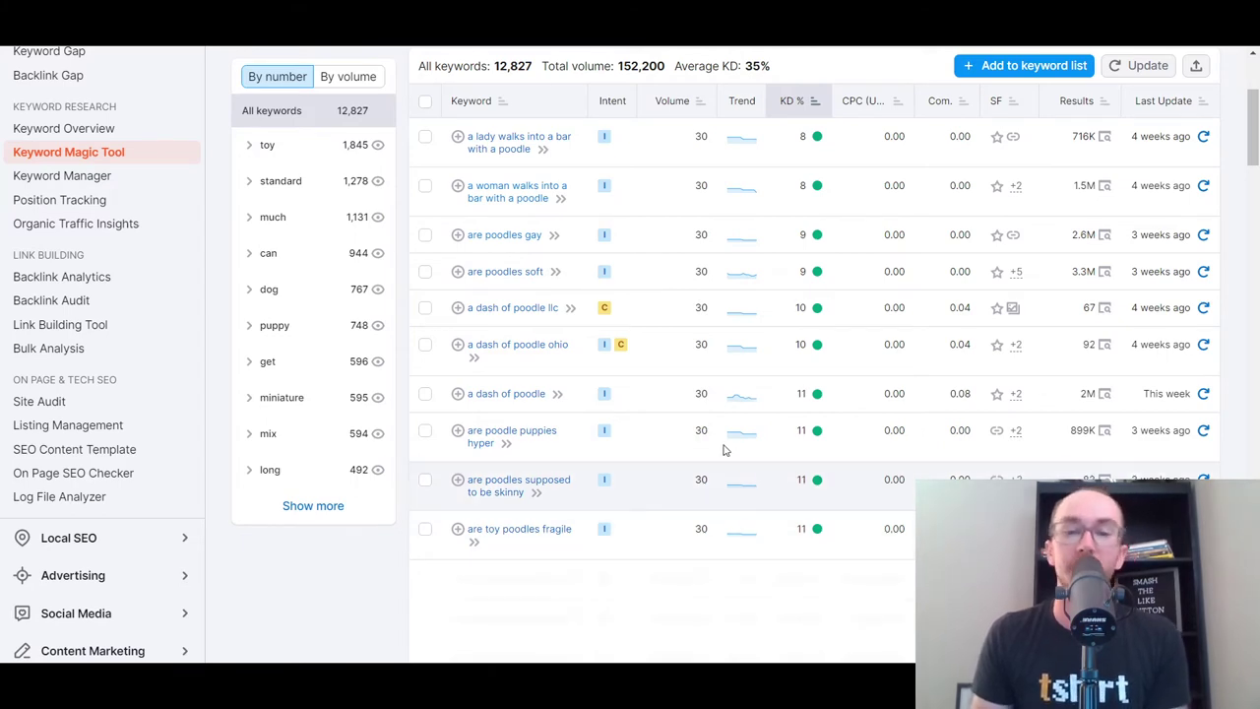
scroll(877, 523, "up", 3)
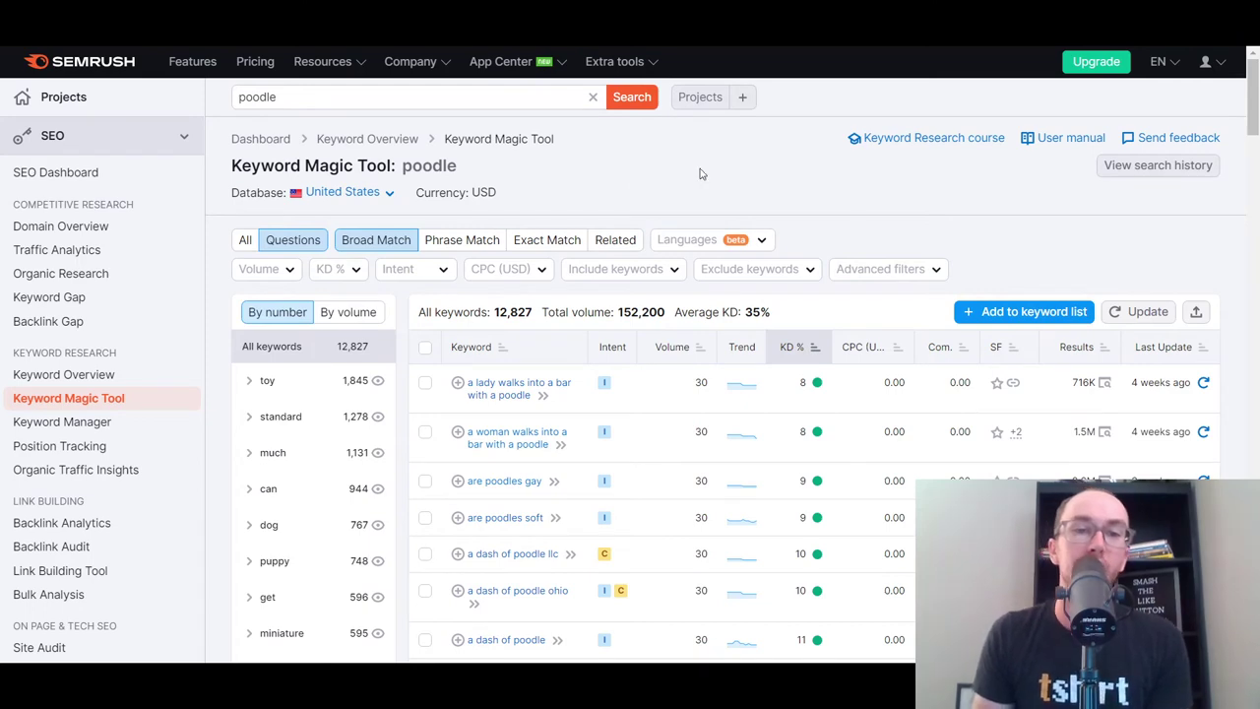
scroll(797, 507, "down", 3)
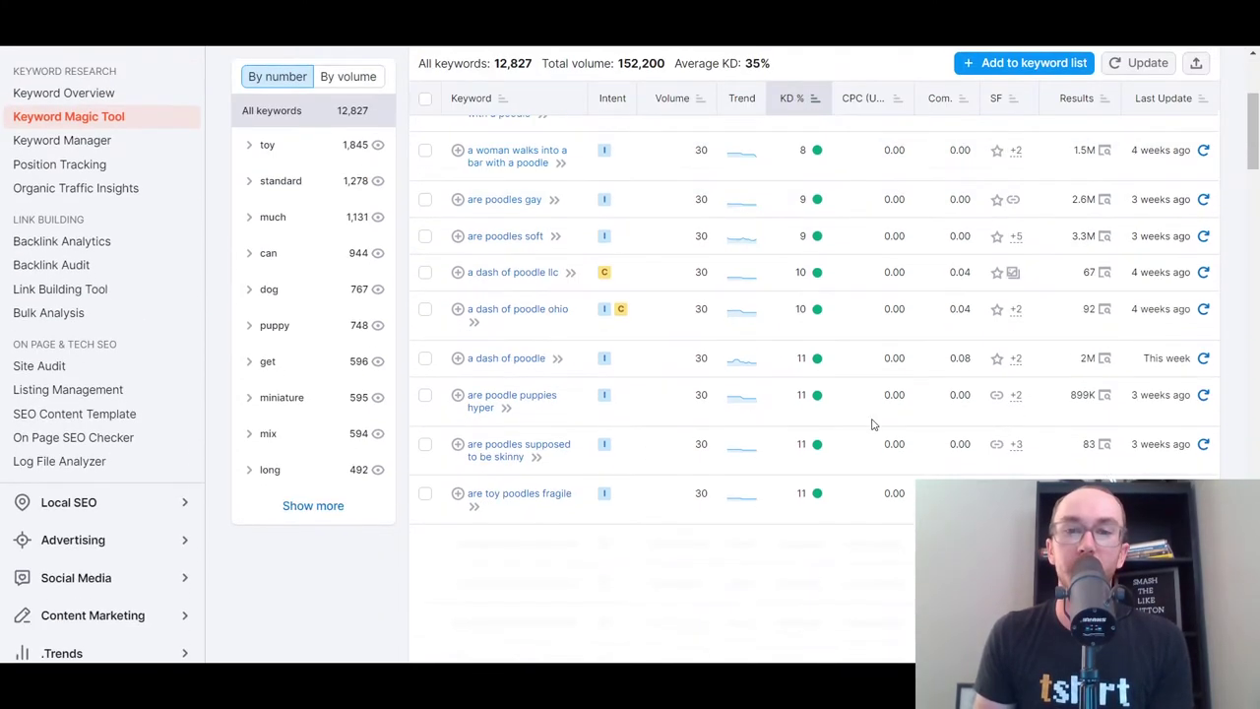
scroll(872, 424, "up", 3)
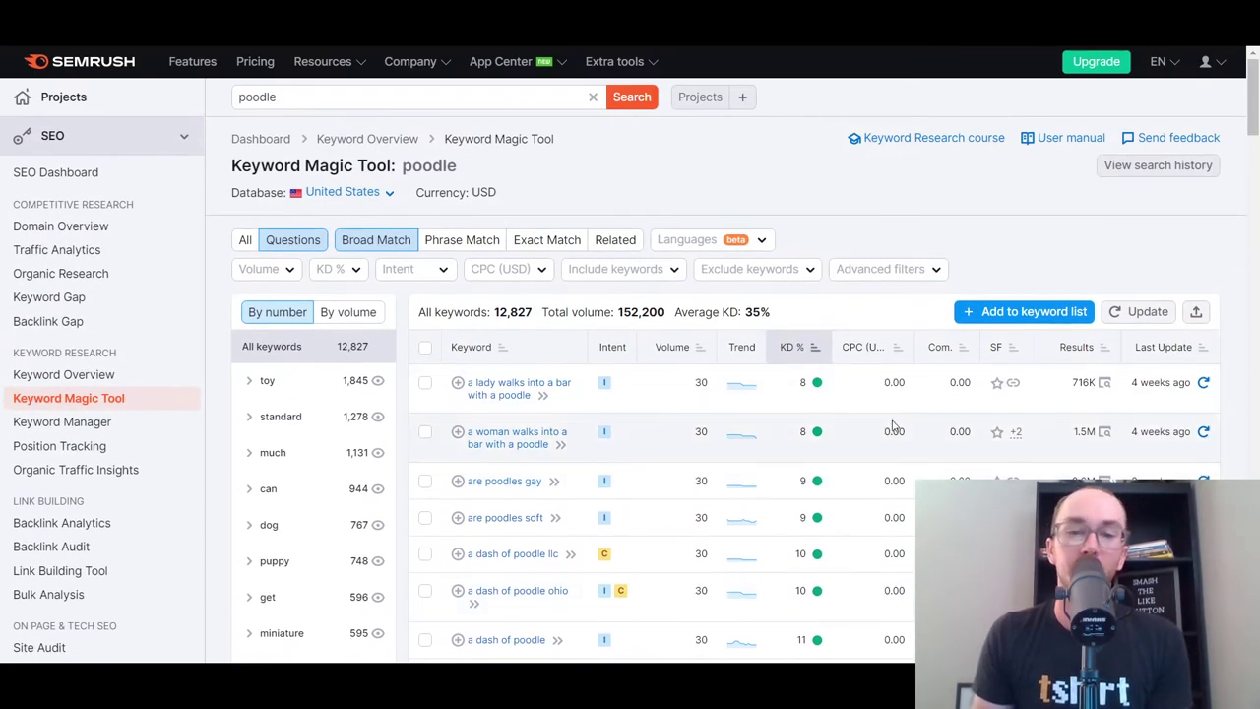
scroll(893, 425, "down", 4)
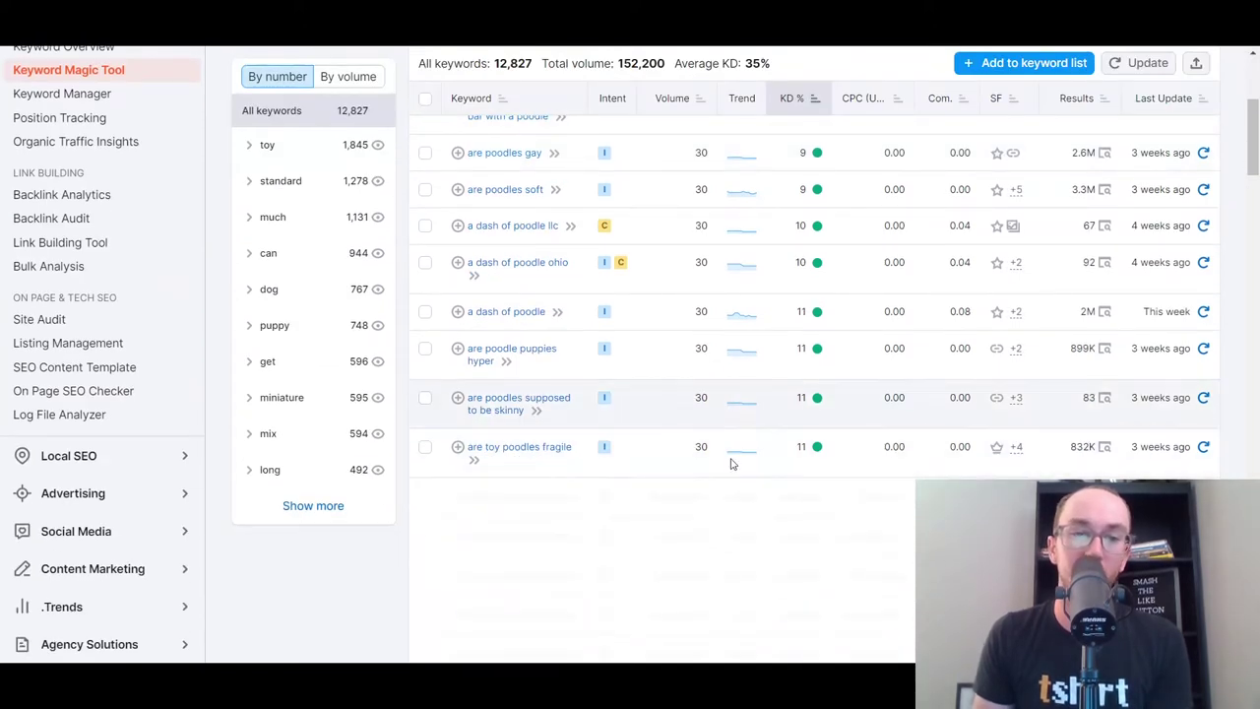
scroll(731, 462, "up", 4)
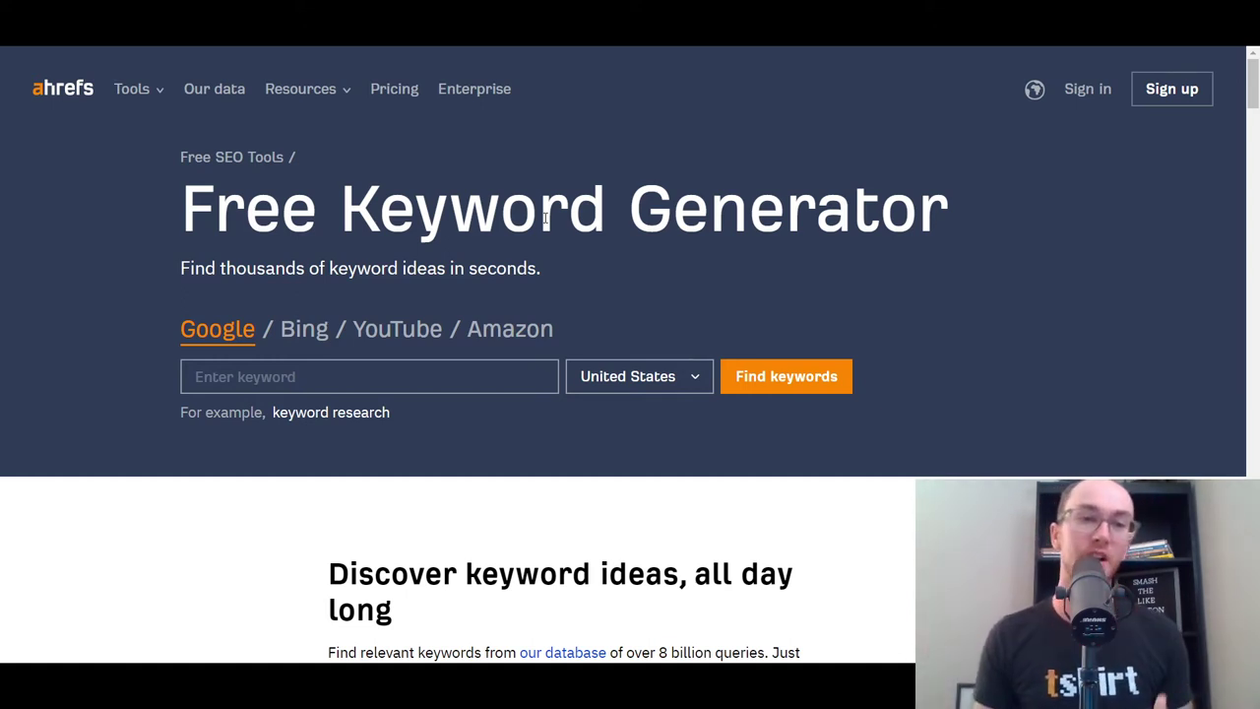
- Enter 'poodle' as the keyword in Ahrefs' generator, keeping Google and United States
left_click_drag(1253, 102, 1253, 102)
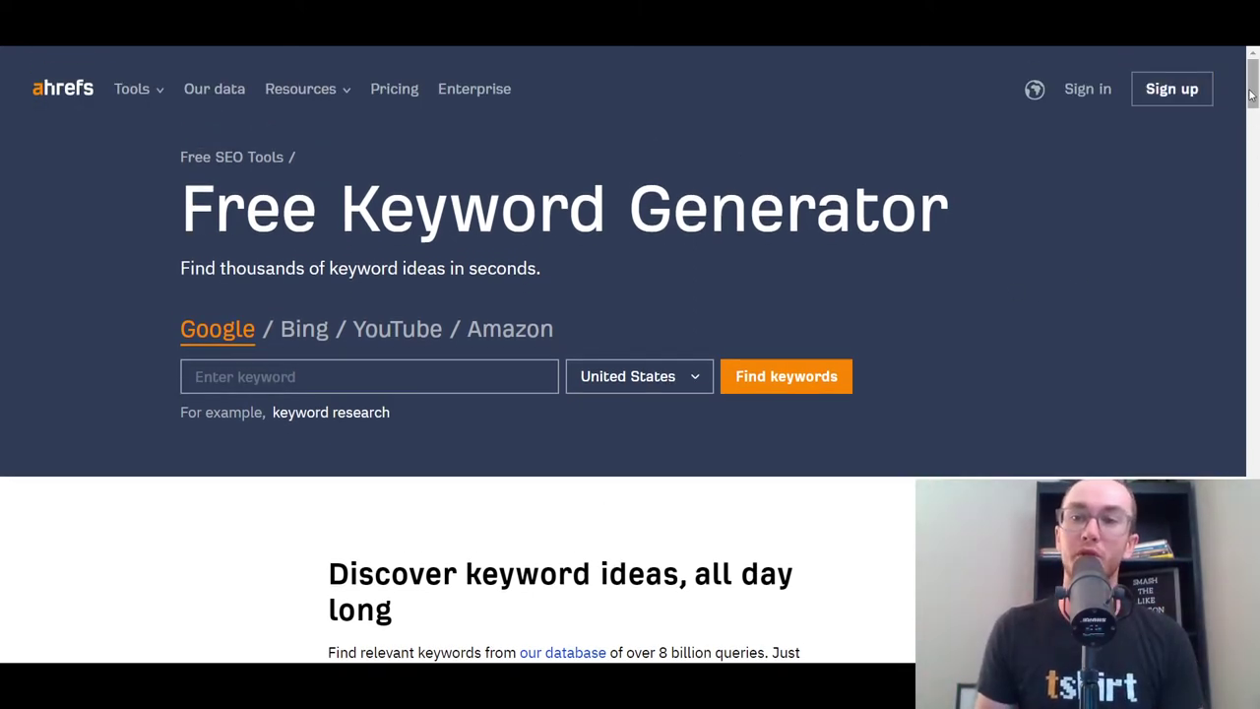
left_click_drag(1253, 99, 1253, 679)
scroll(549, 396, "up", 2)
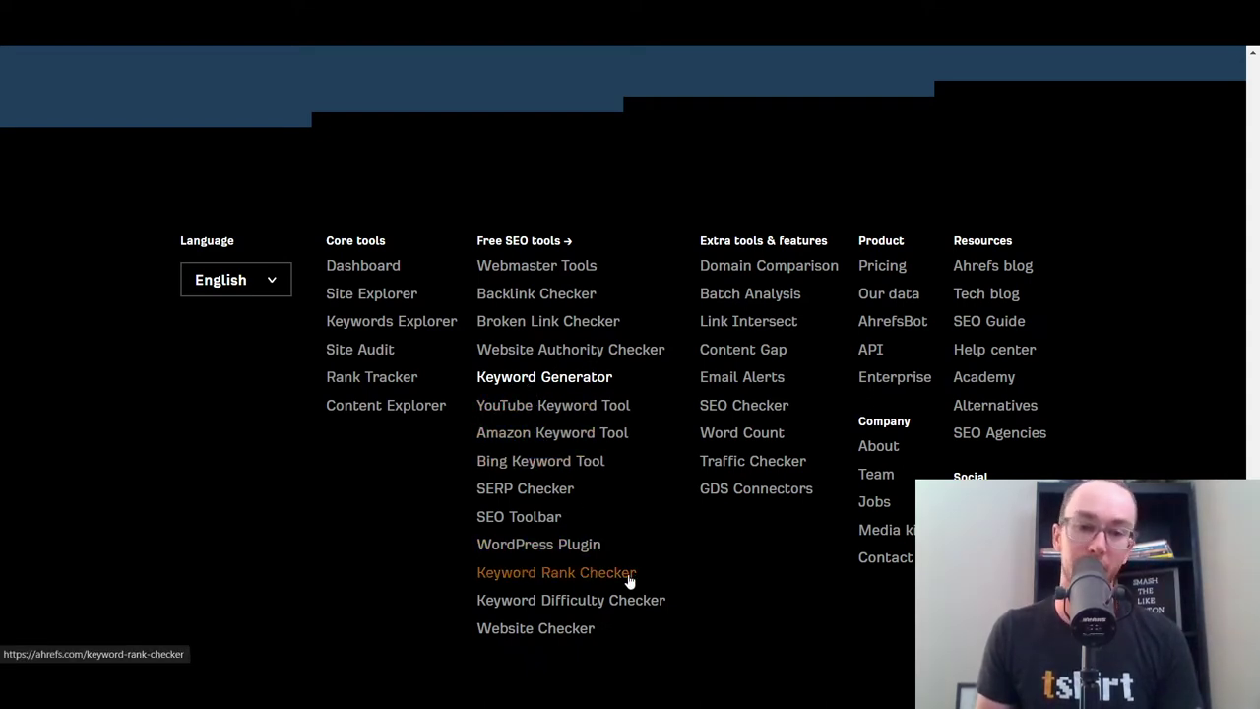
scroll(630, 436, "up", 20)
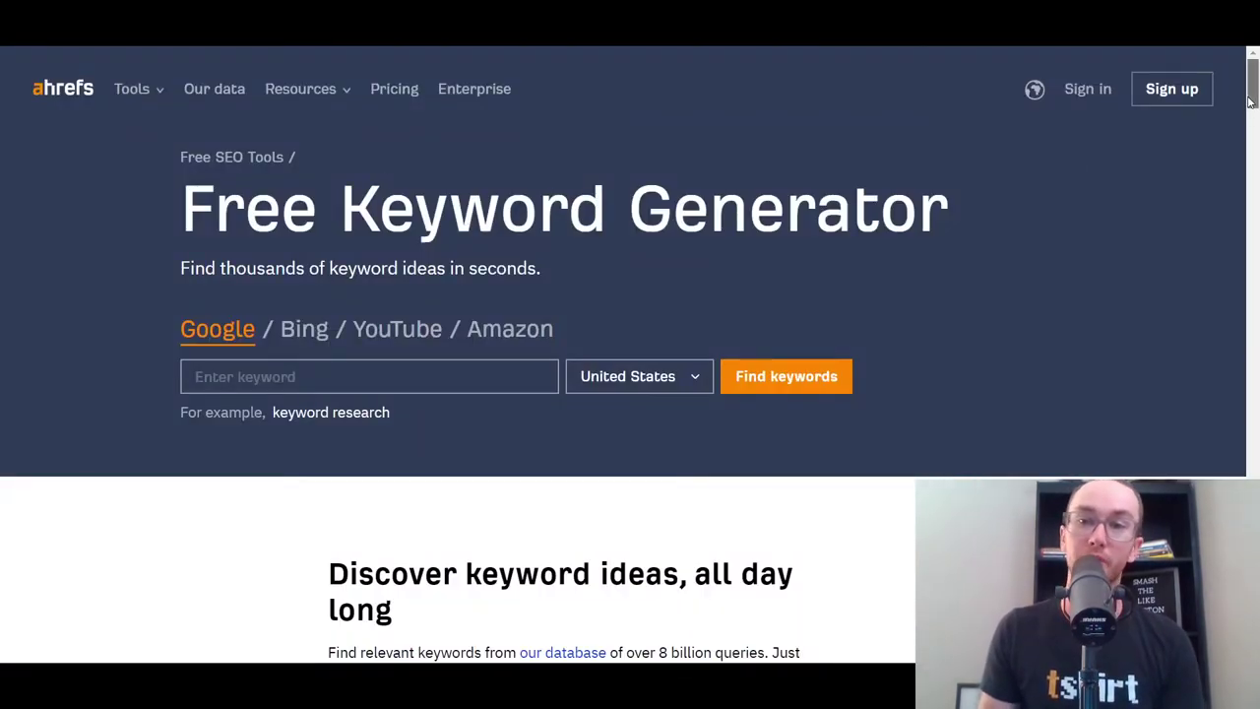
left_click_drag(1248, 119, 1252, 60)
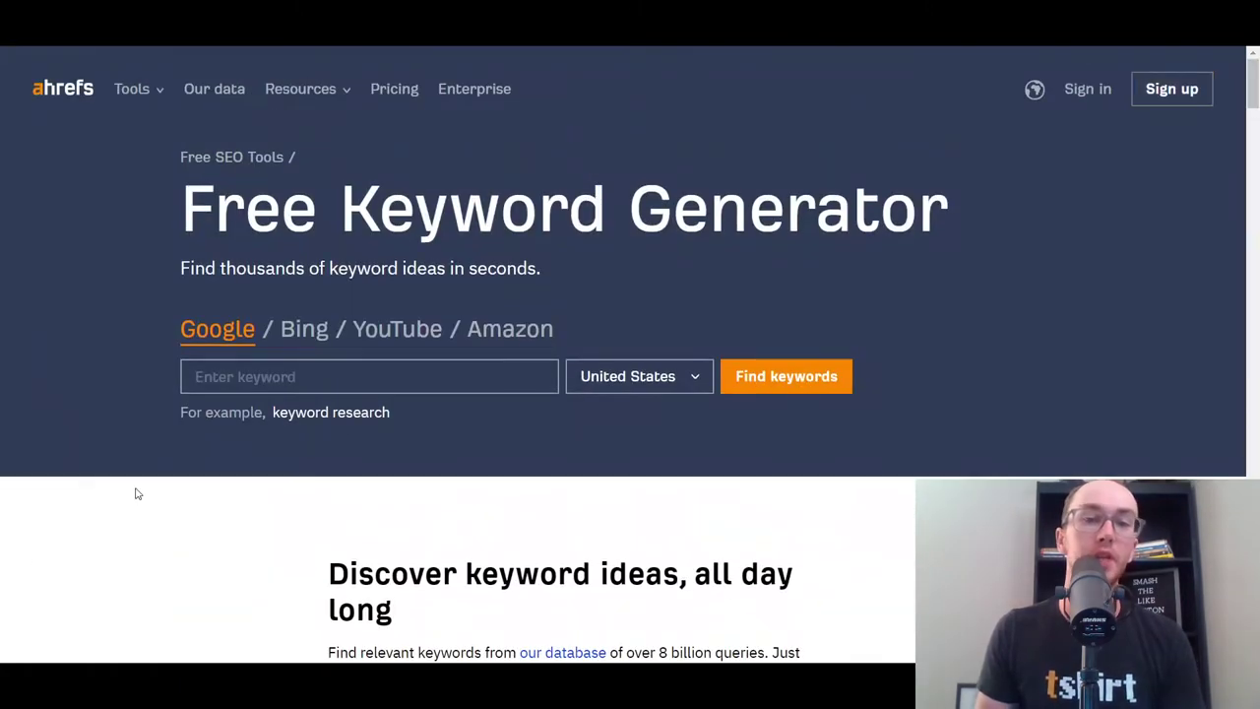
left_click(228, 379)
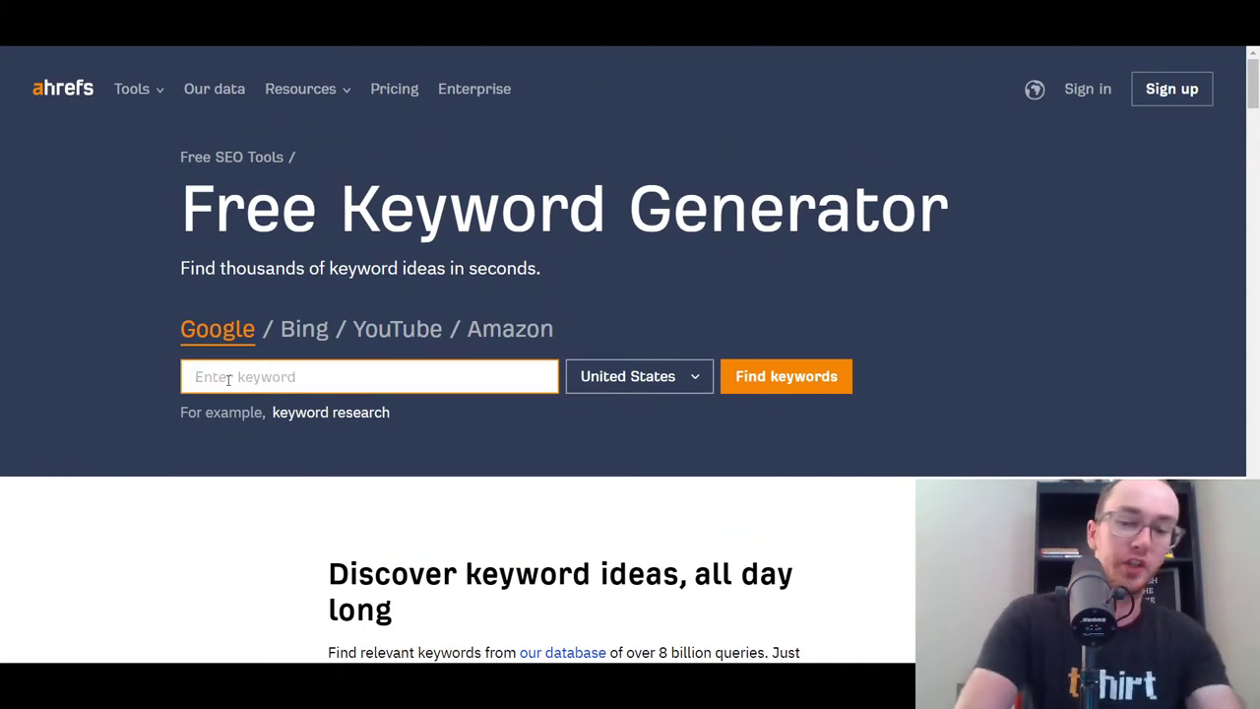
type("poodle")
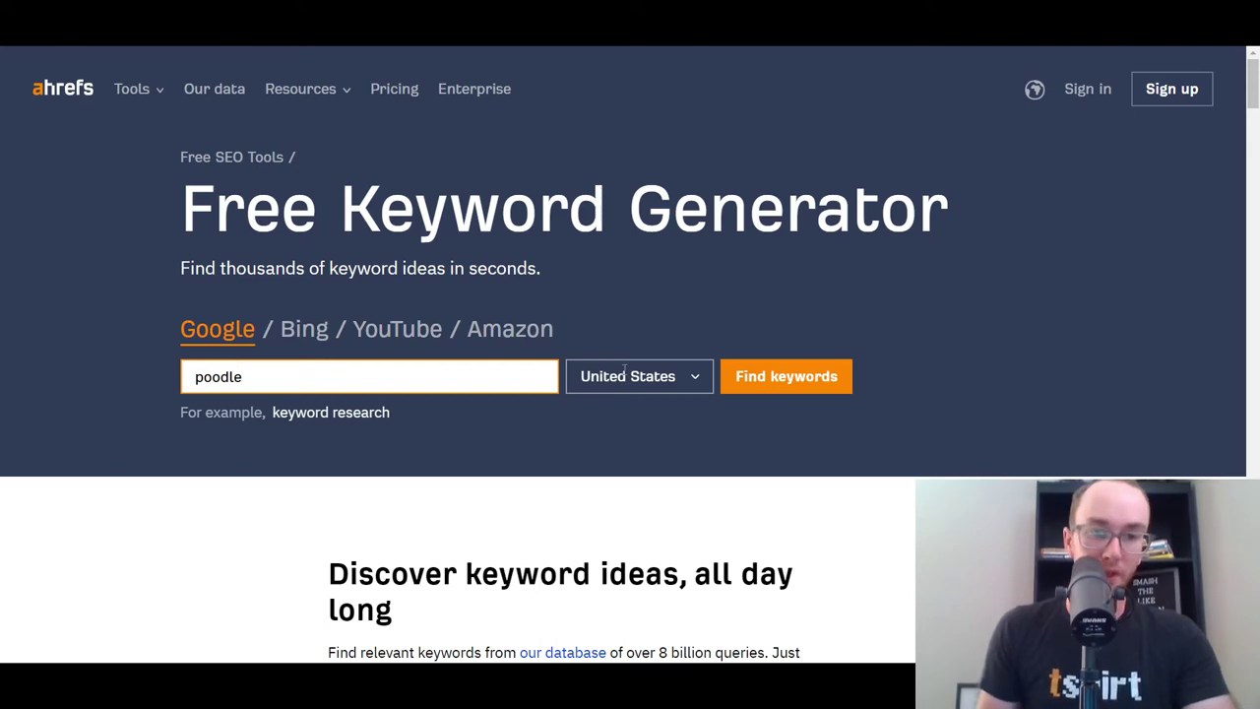
- Generate keyword ideas for 'poodle' and scroll the first 100 of 157,728 phrase-match results
left_click(790, 380)
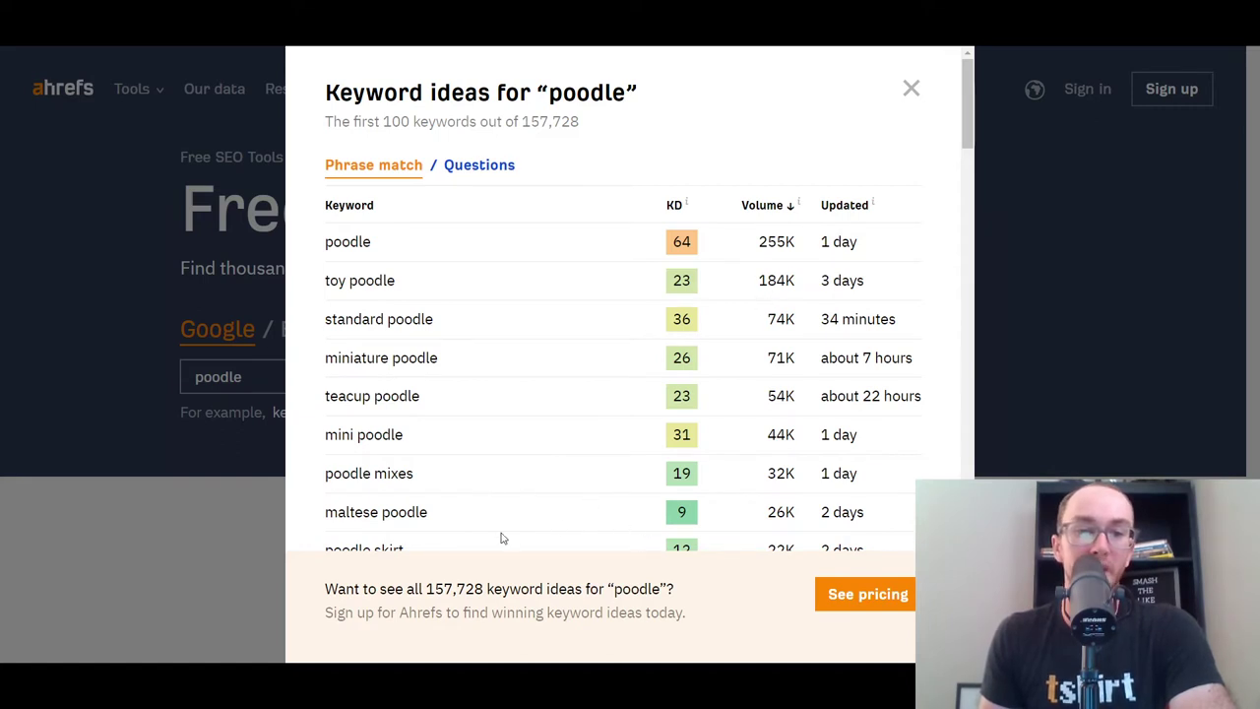
scroll(623, 489, "down", 1)
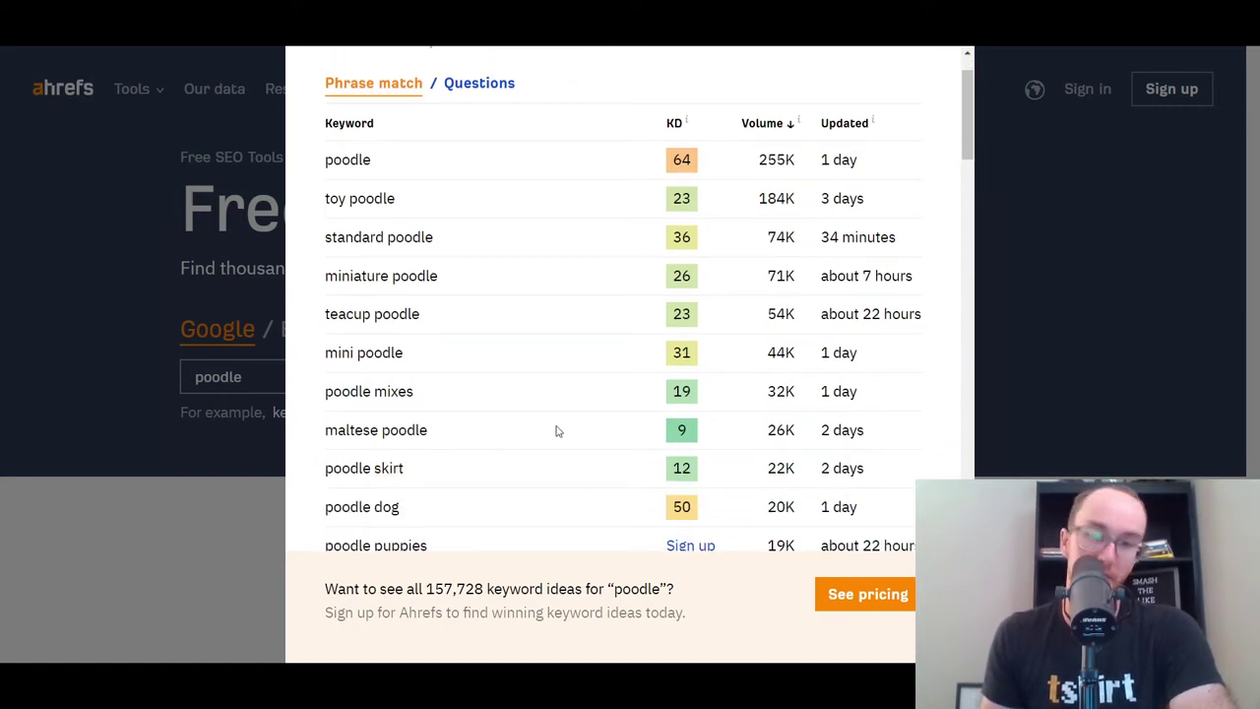
scroll(616, 416, "down", 1)
scroll(616, 418, "up", 3)
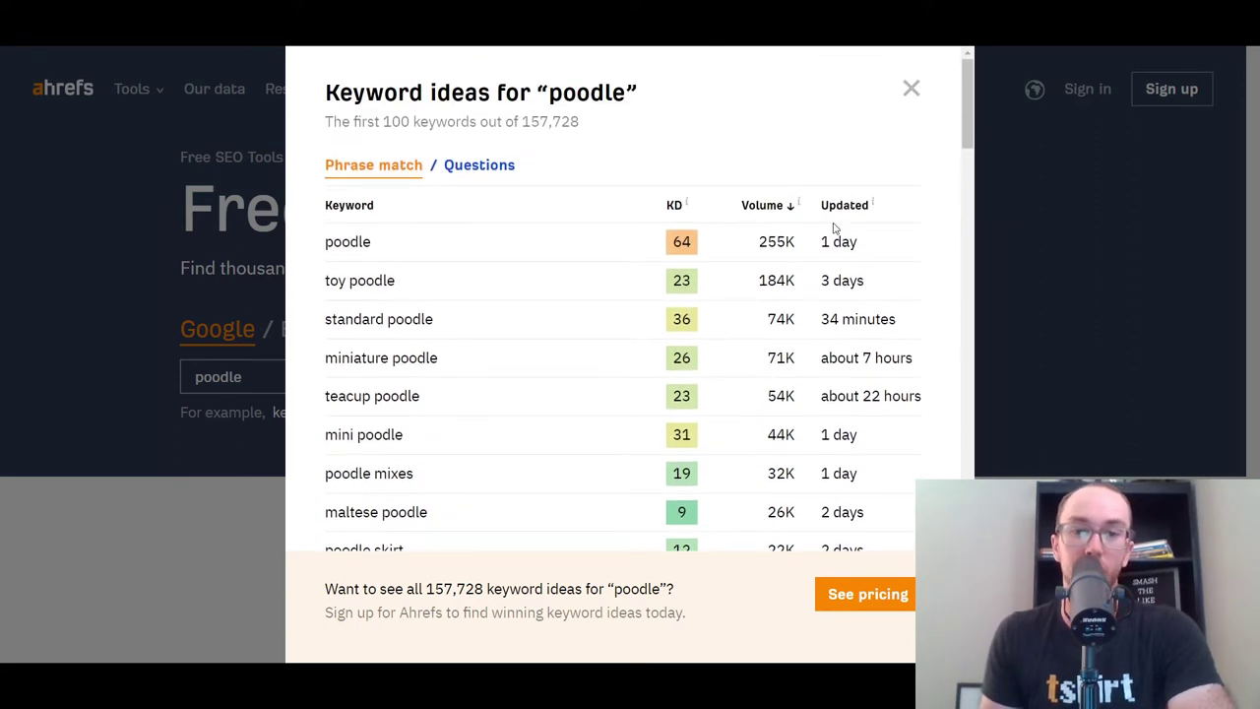
scroll(878, 420, "down", 2)
scroll(871, 419, "up", 2)
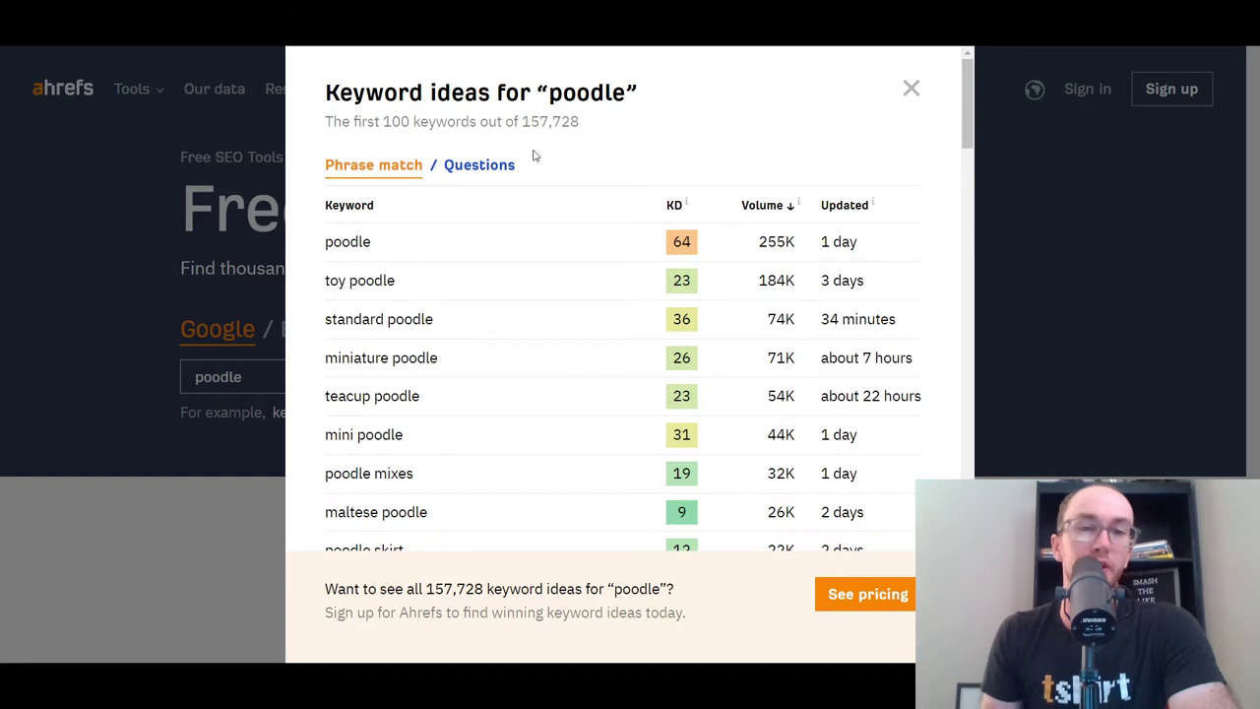
- Switch to question ideas for poodle and browse the 11,195 results
left_click(497, 164)
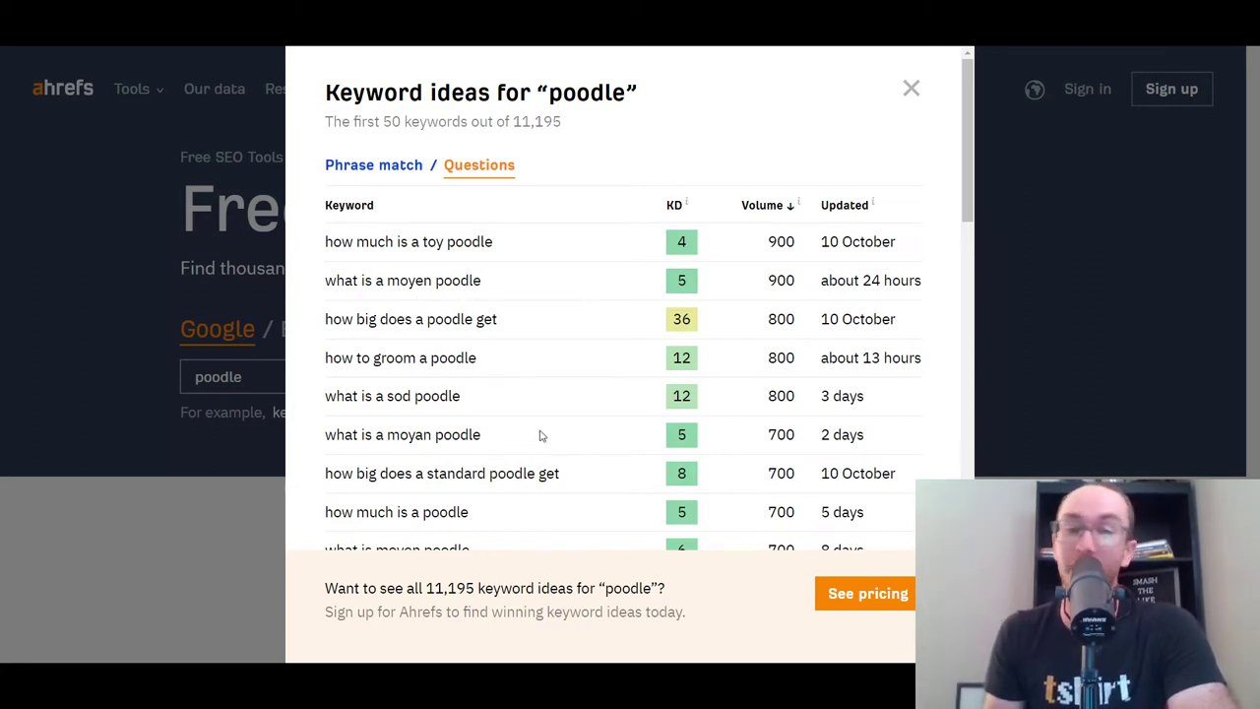
scroll(540, 435, "down", 3)
scroll(521, 427, "up", 3)
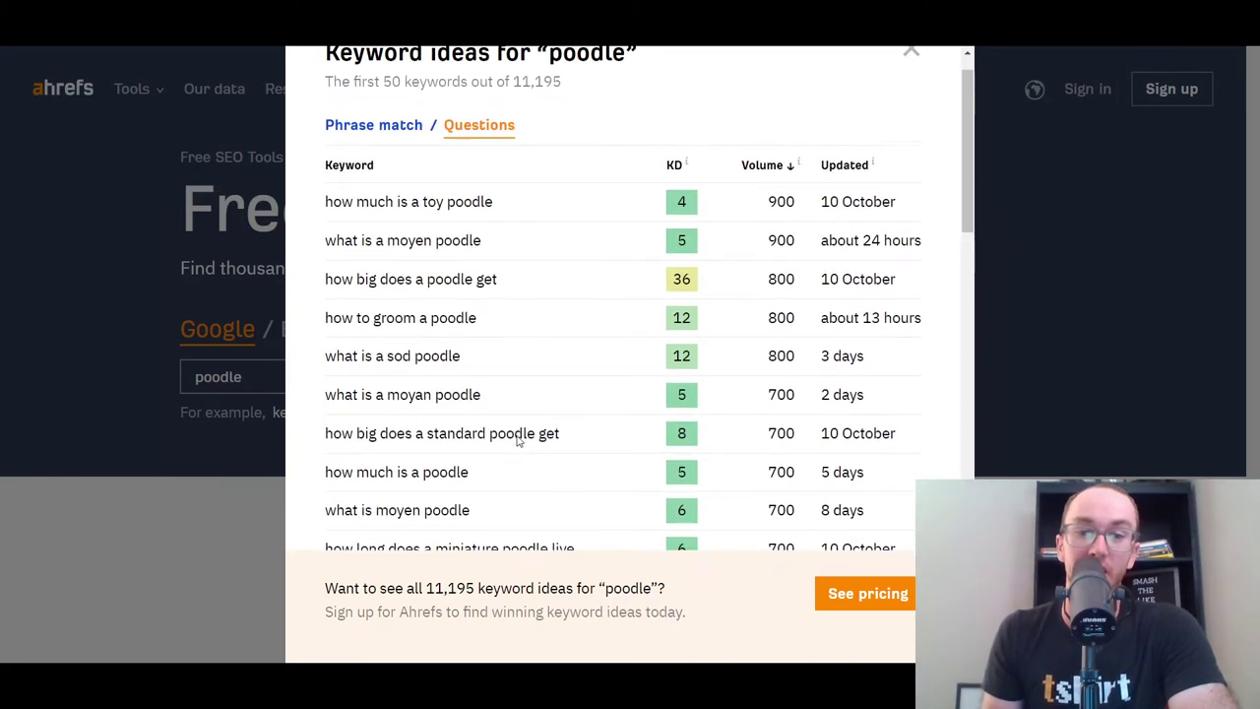
scroll(519, 440, "up", 1)
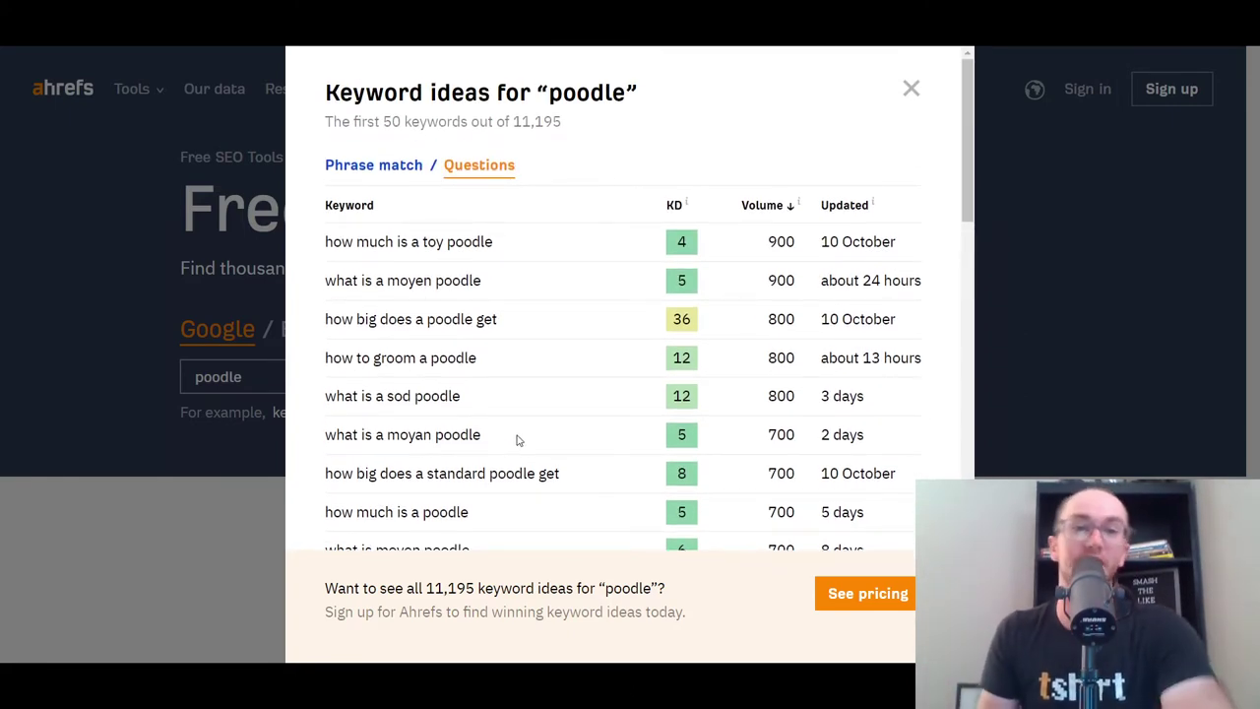
scroll(519, 440, "down", 2)
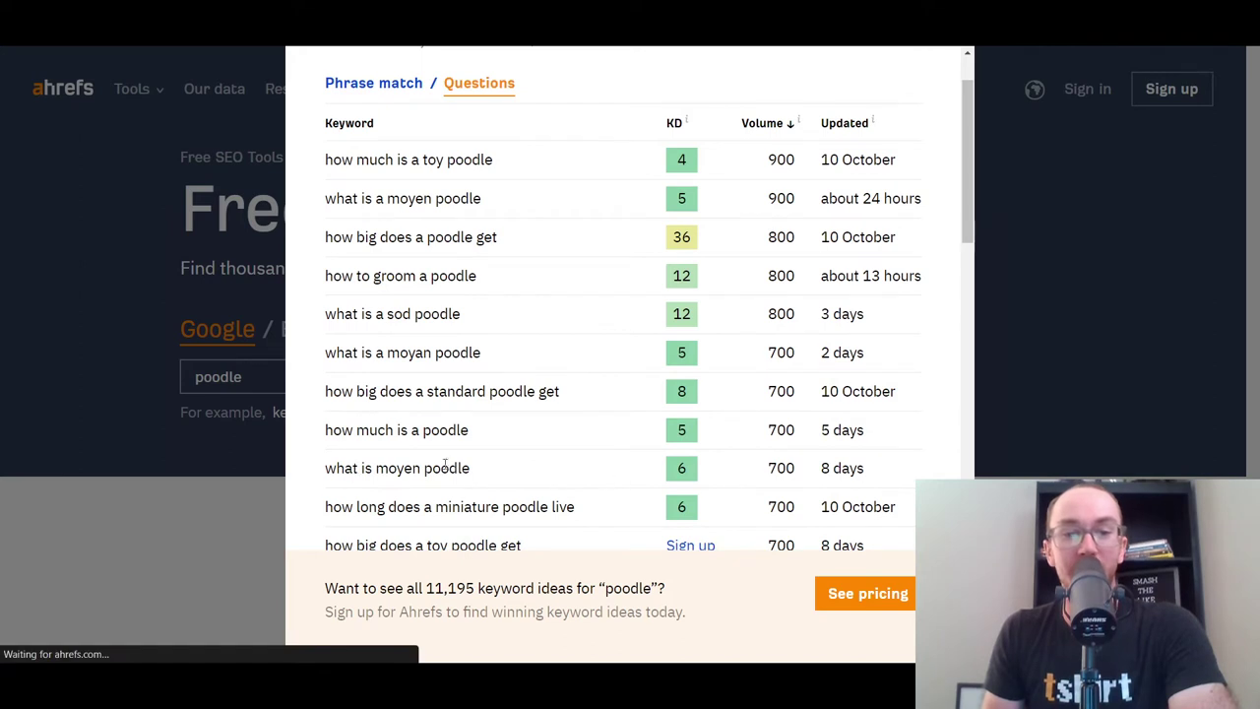
scroll(407, 472, "up", 2)
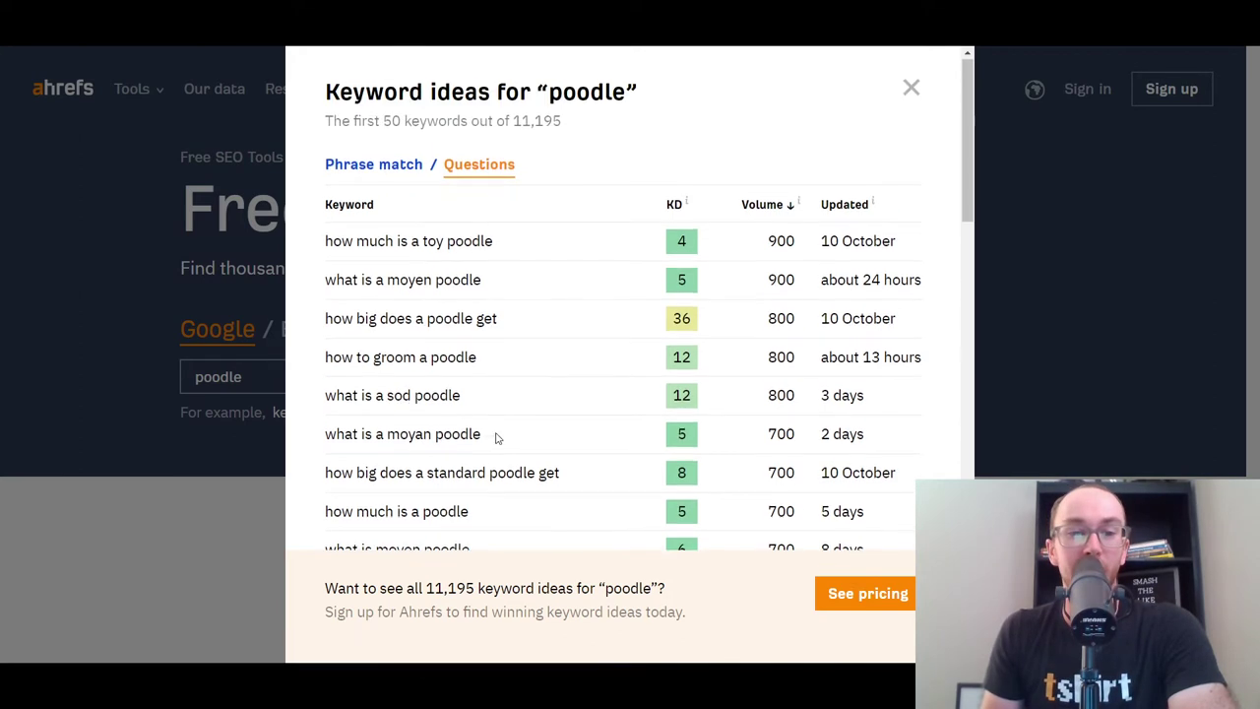
scroll(777, 426, "down", 2)
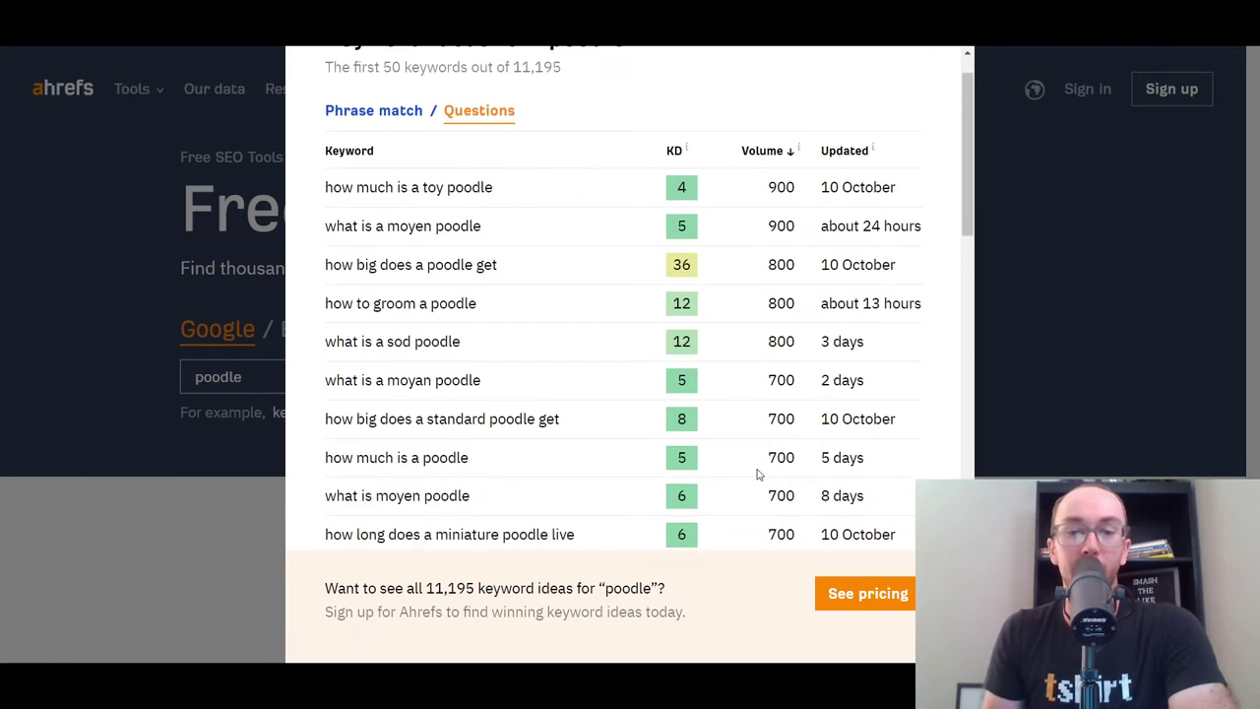
scroll(756, 473, "up", 2)
mouse_move(692, 216)
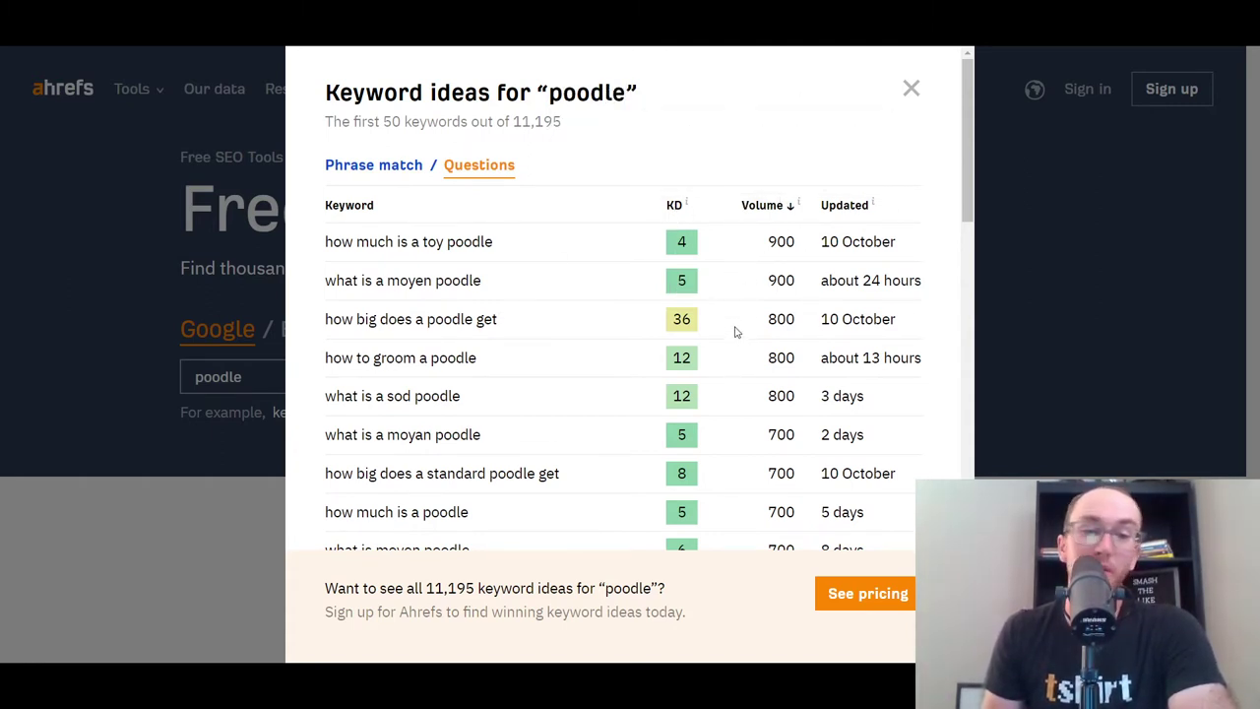
scroll(731, 396, "down", 2)
scroll(726, 397, "up", 2)
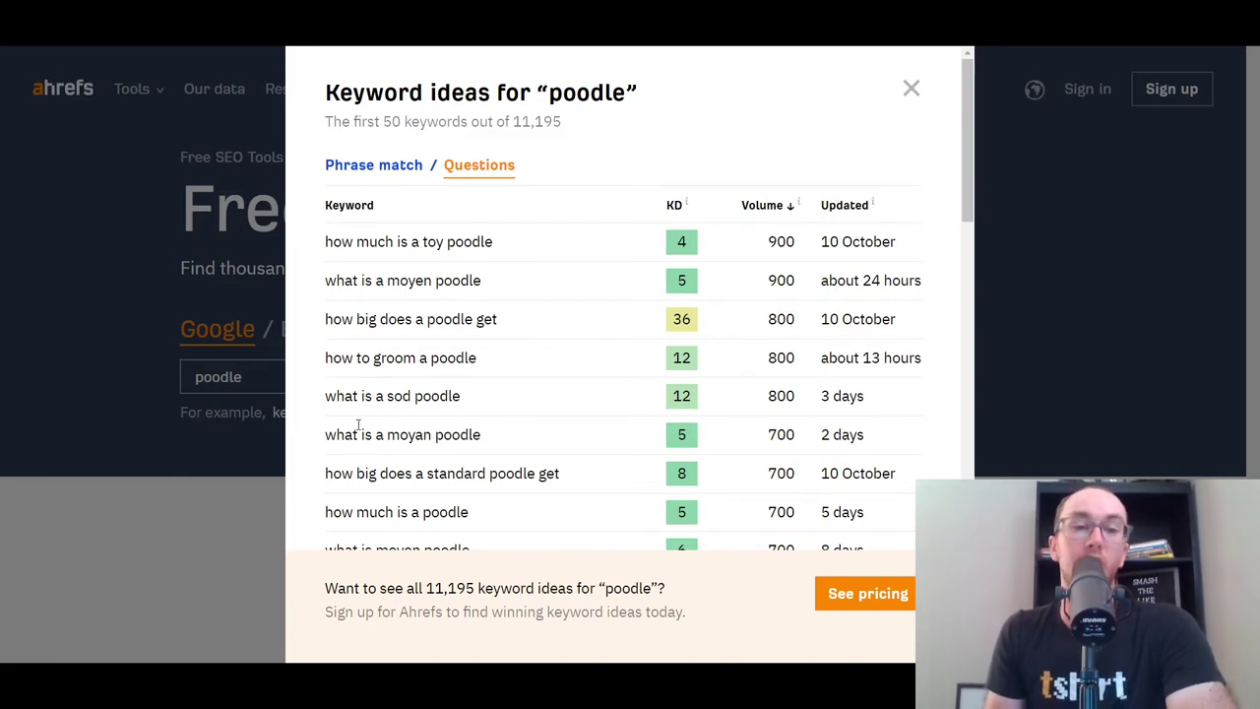
- Glance at the Phrase match list, then return to the Questions list
left_click(360, 171)
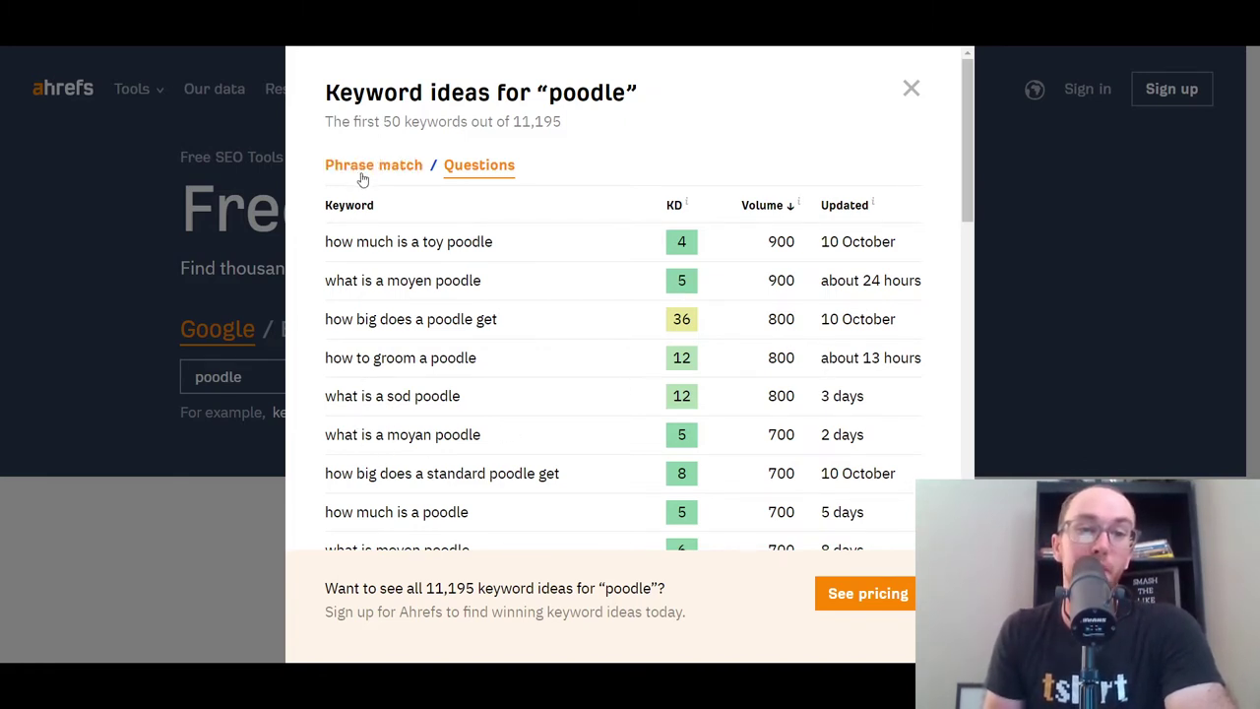
scroll(591, 286, "down", 1)
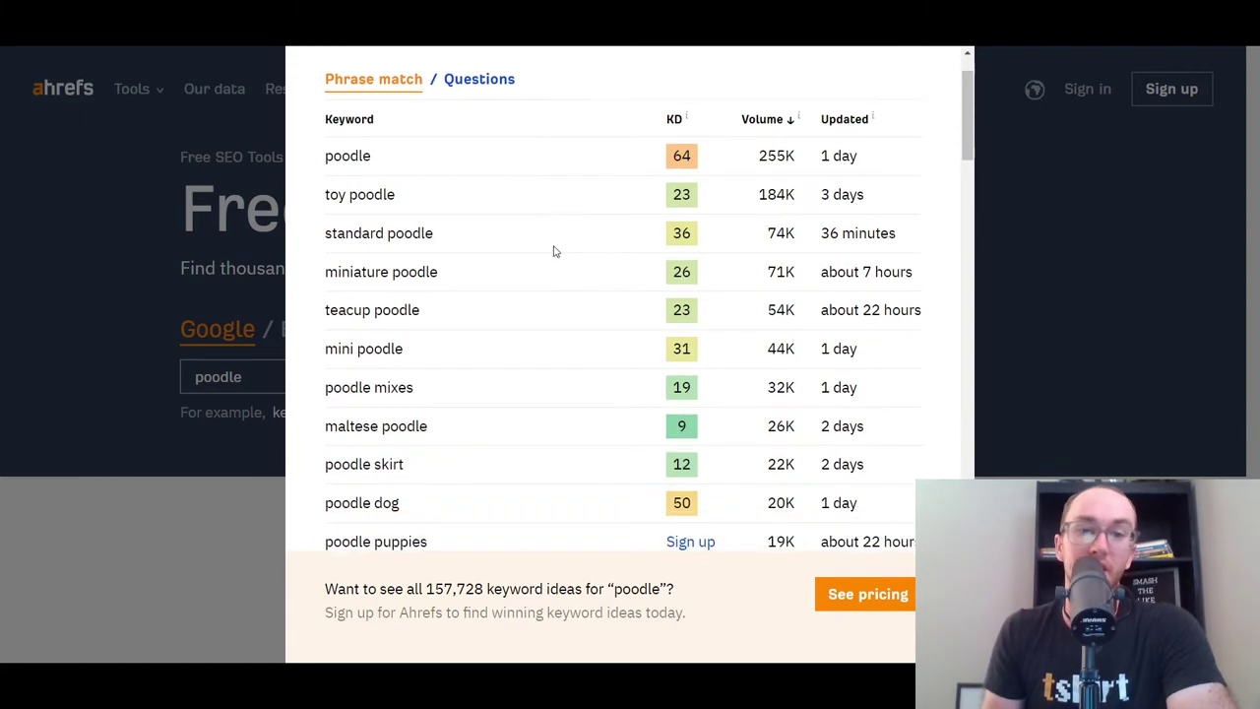
scroll(561, 384, "up", 1)
left_click(478, 165)
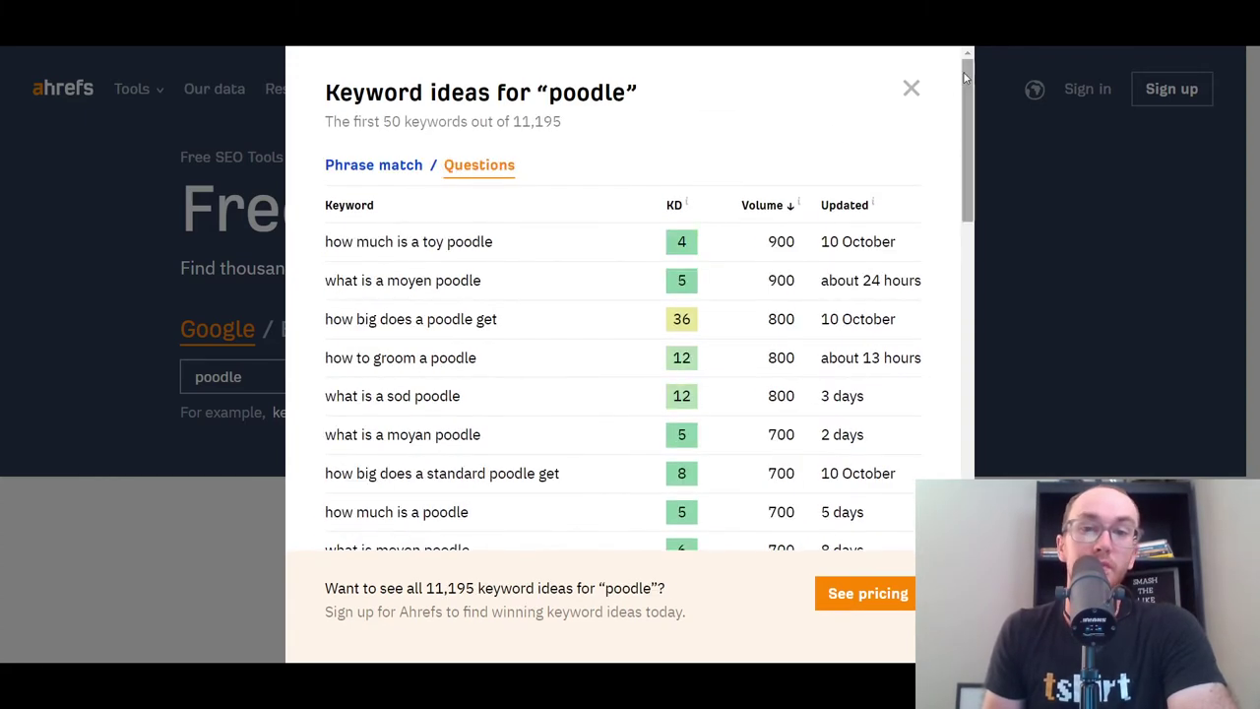
- Rerun the poodle search, pass the reCAPTCHA, and browse the 157,728 phrase-match ideas
left_click(910, 89)
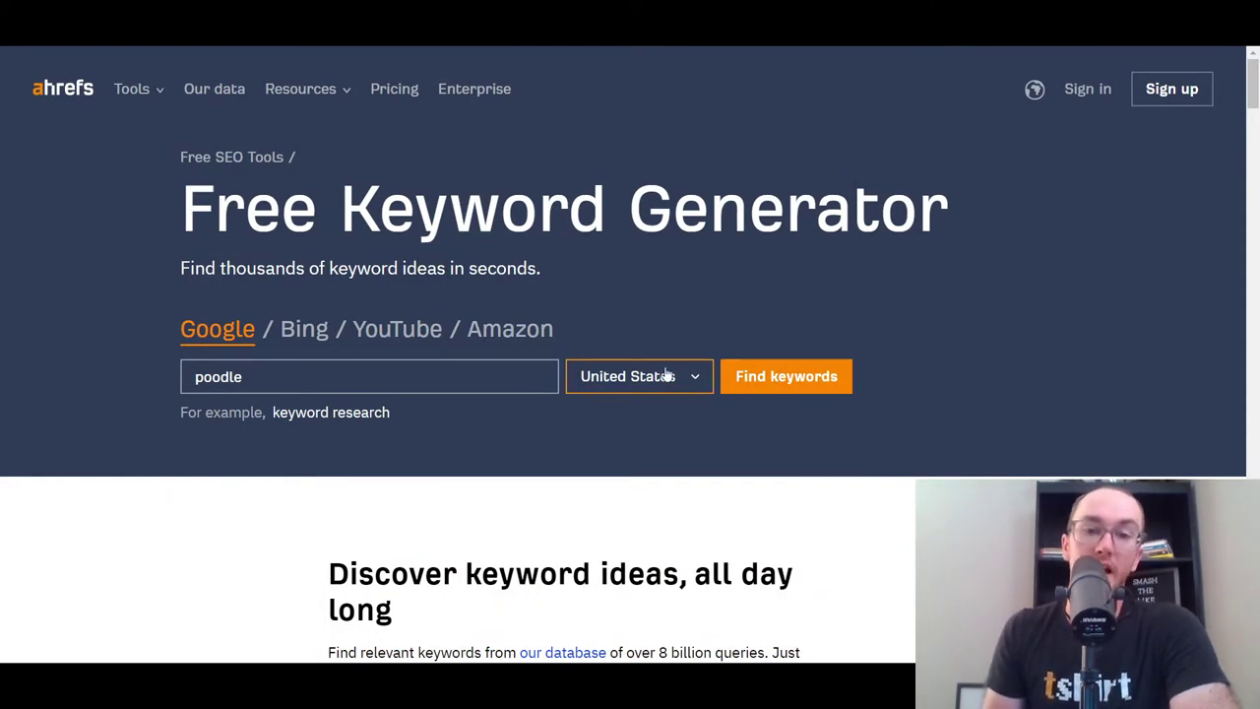
left_click(774, 383)
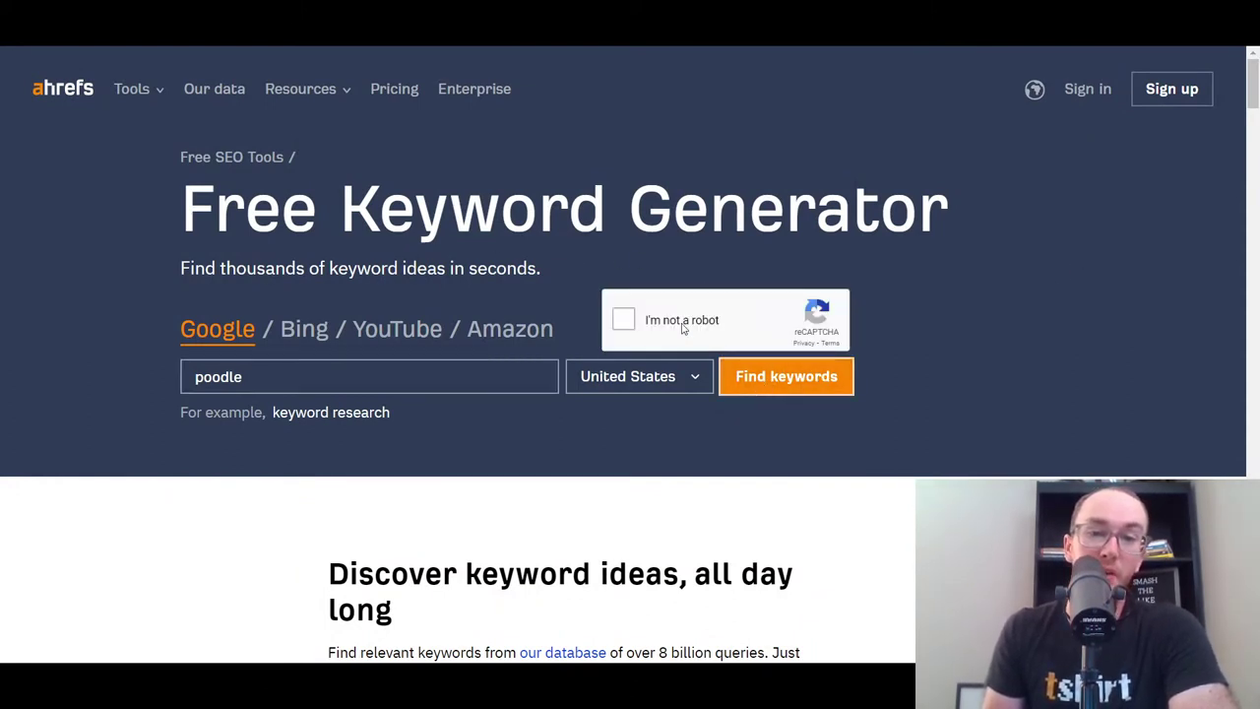
left_click(624, 320)
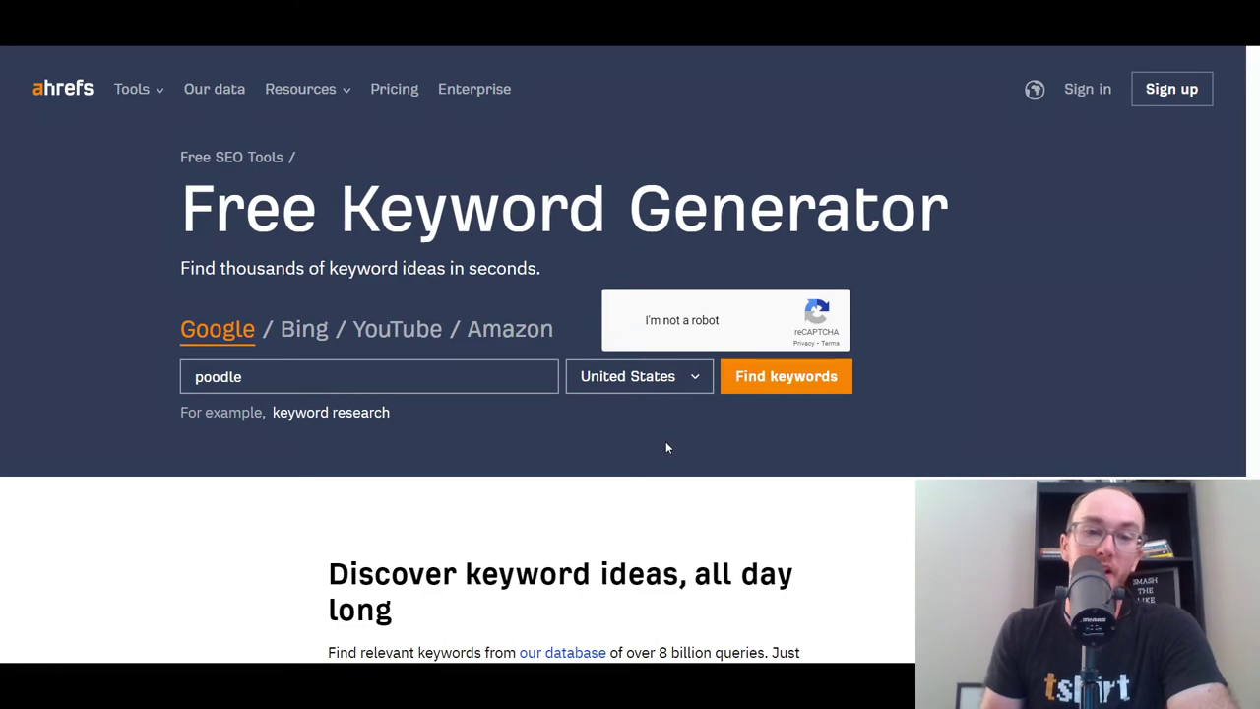
scroll(624, 442, "down", 5)
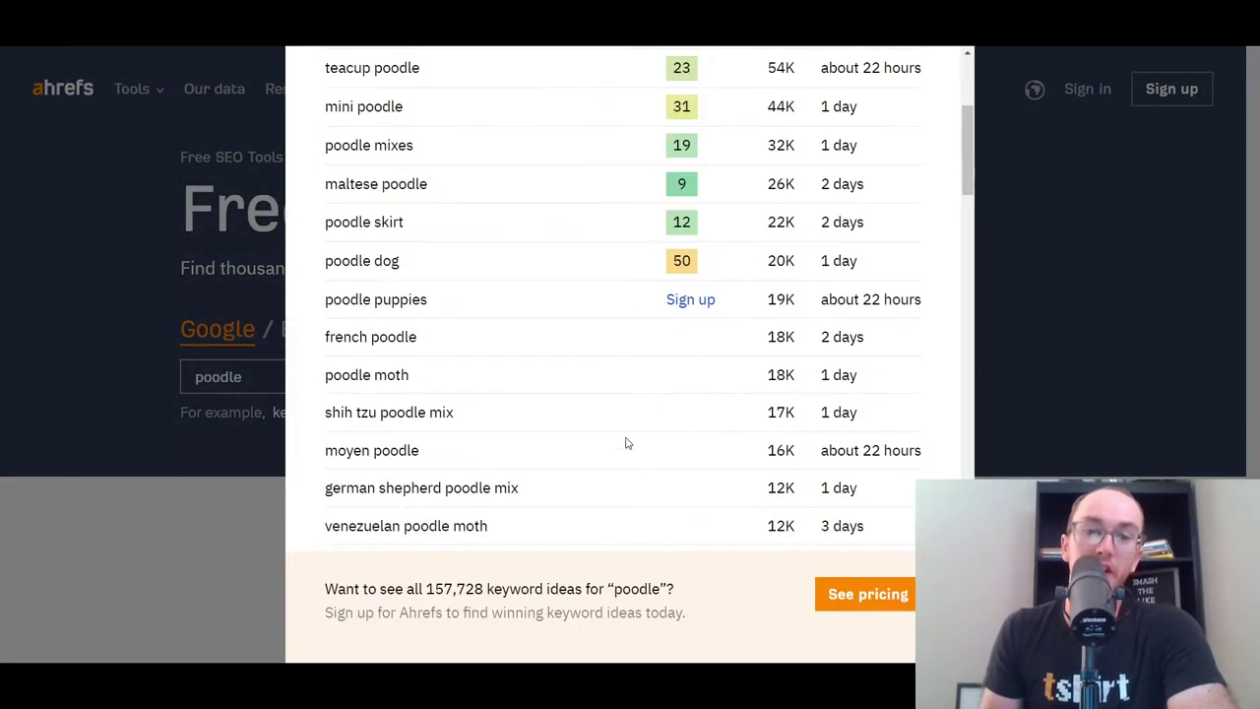
scroll(636, 394, "up", 5)
scroll(689, 391, "down", 5)
scroll(526, 349, "down", 5)
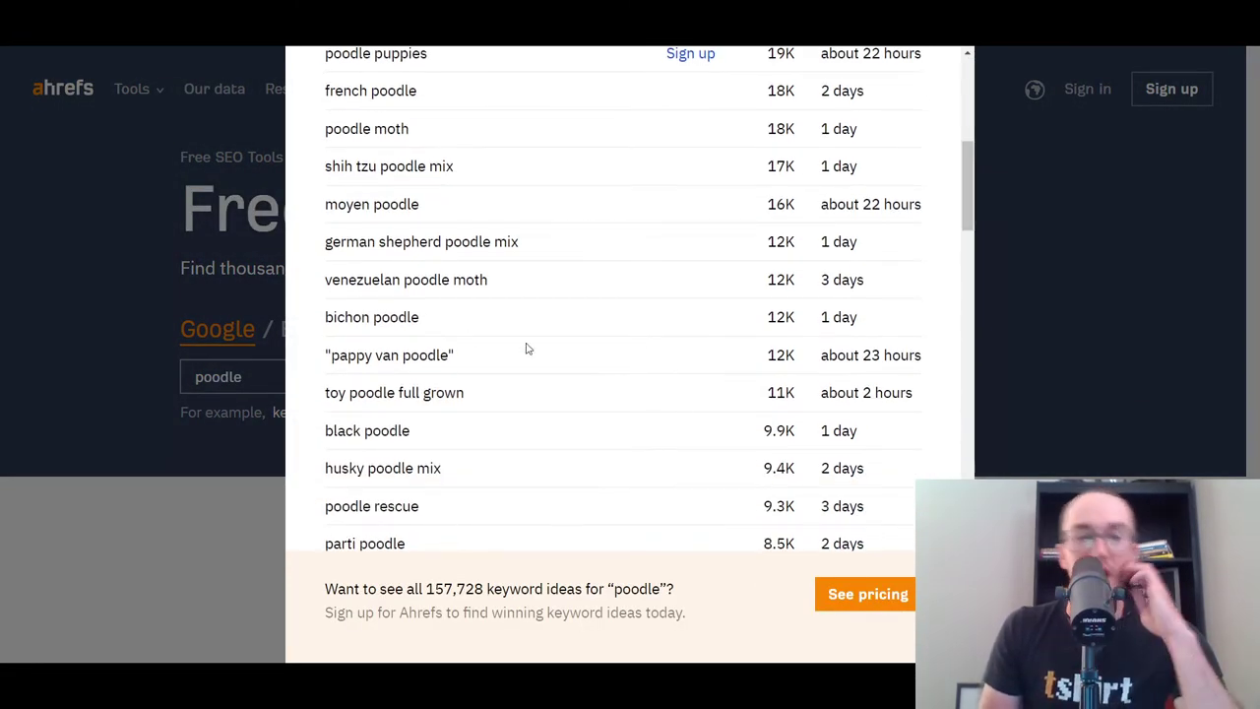
scroll(737, 378, "up", 5)
scroll(709, 436, "up", 3)
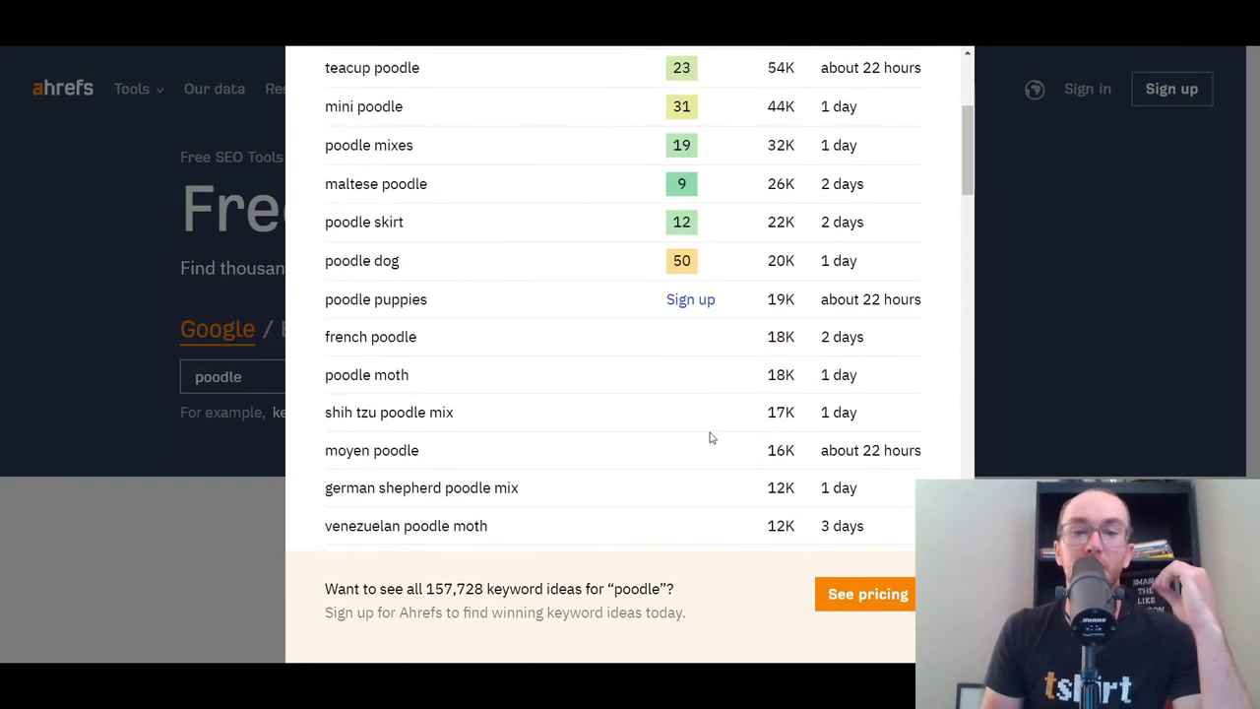
scroll(658, 409, "down", 5)
scroll(656, 385, "up", 7)
scroll(656, 387, "up", 2)
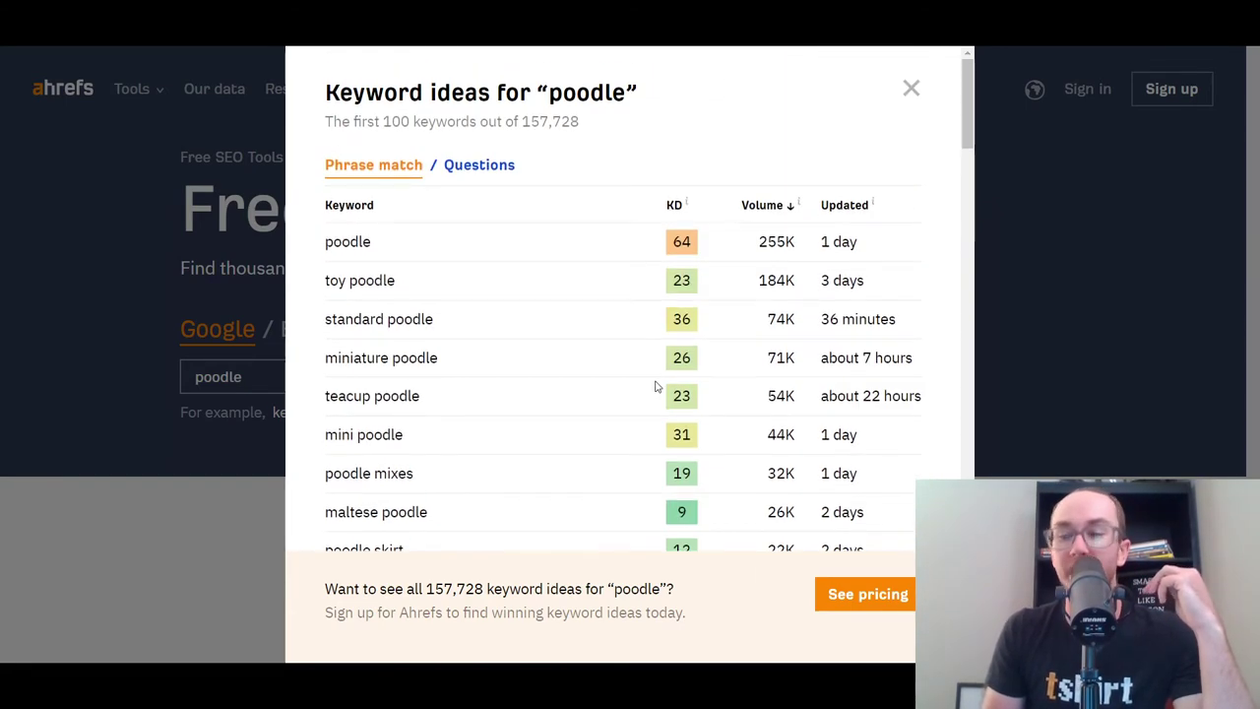
- Close the results dialog, leaving 'poodle' in the keyword field
left_click(911, 90)
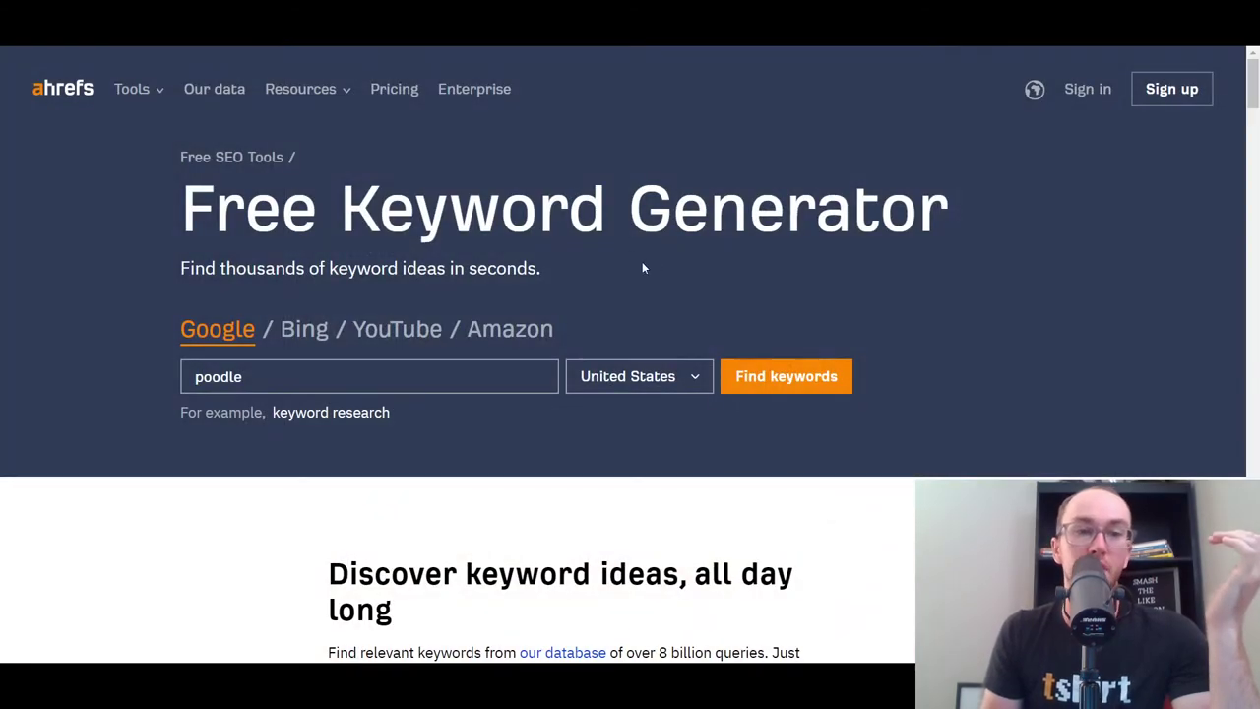
left_click(416, 380)
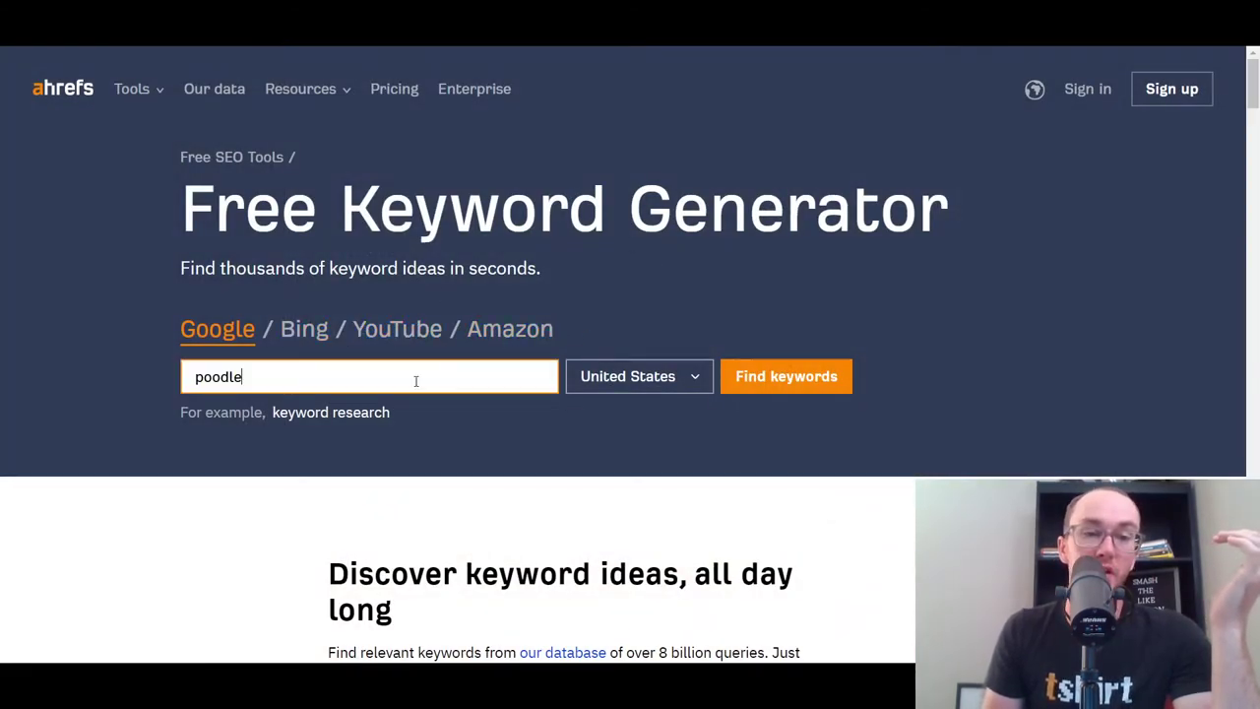
left_click_drag(246, 384, 219, 386)
left_click(248, 377)
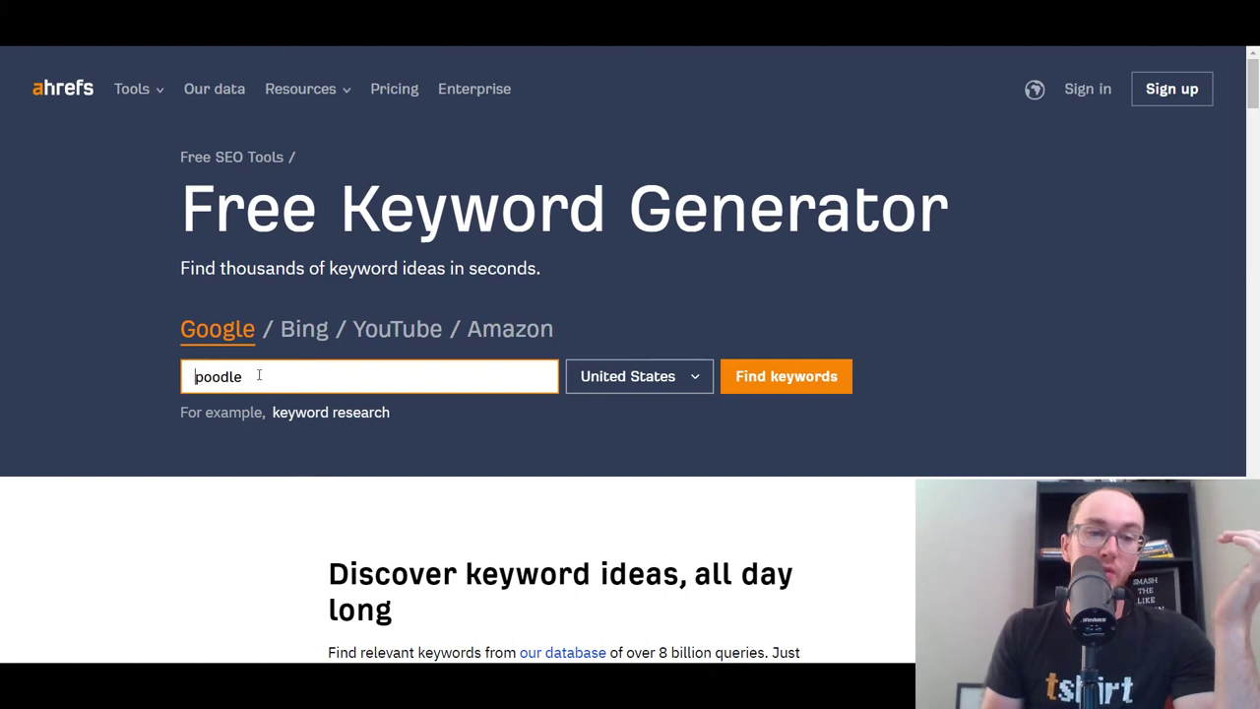
left_click(437, 287)
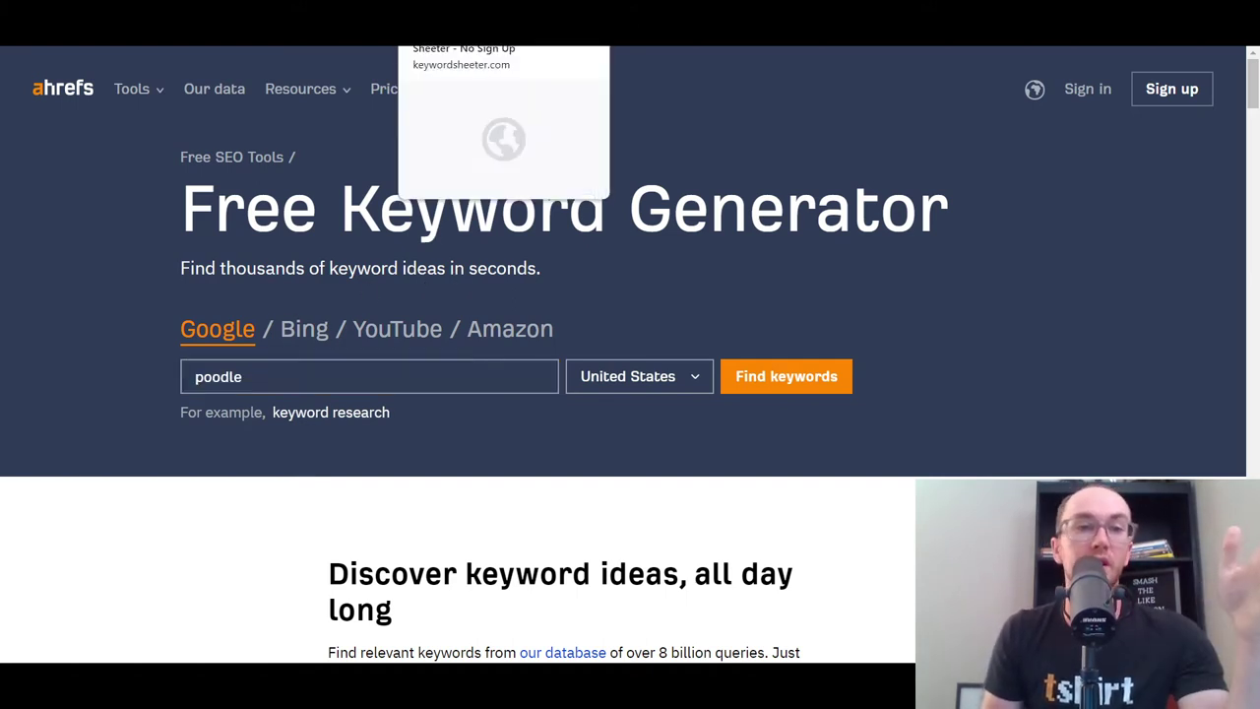
- In Keyword Sheeter, generate poodle keyword suggestions, then stop the gathering
left_click(473, 21)
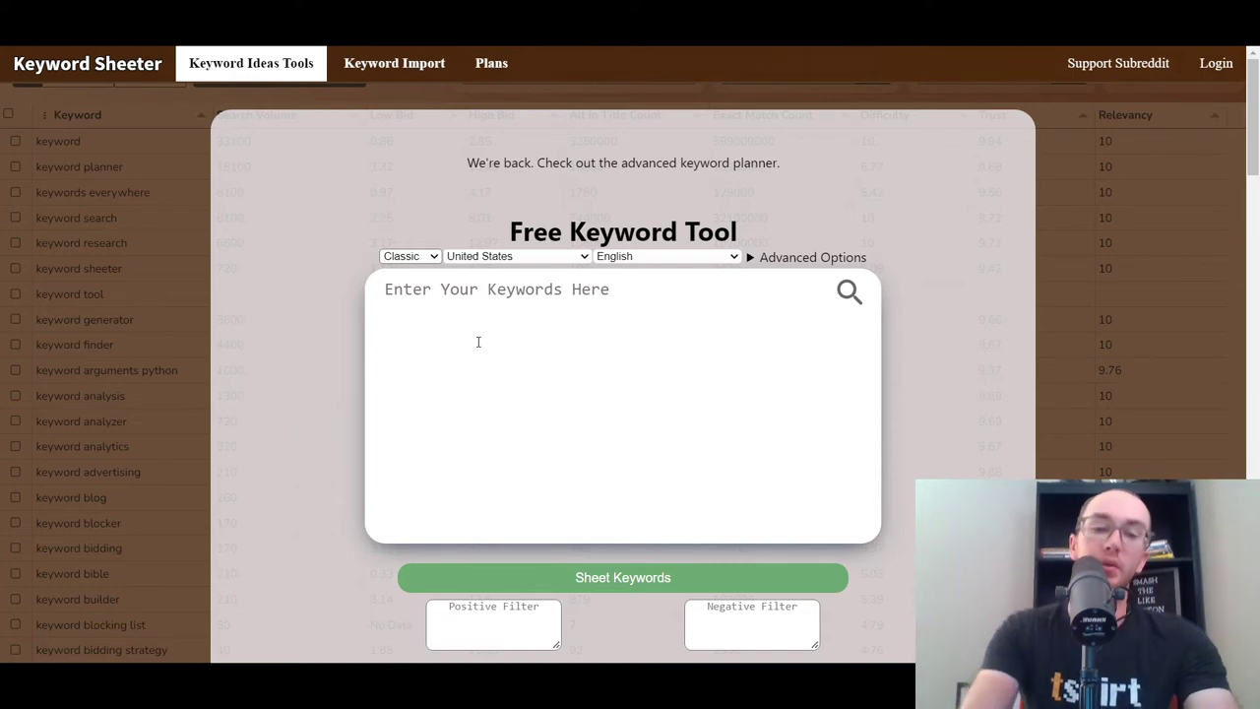
type("poodle")
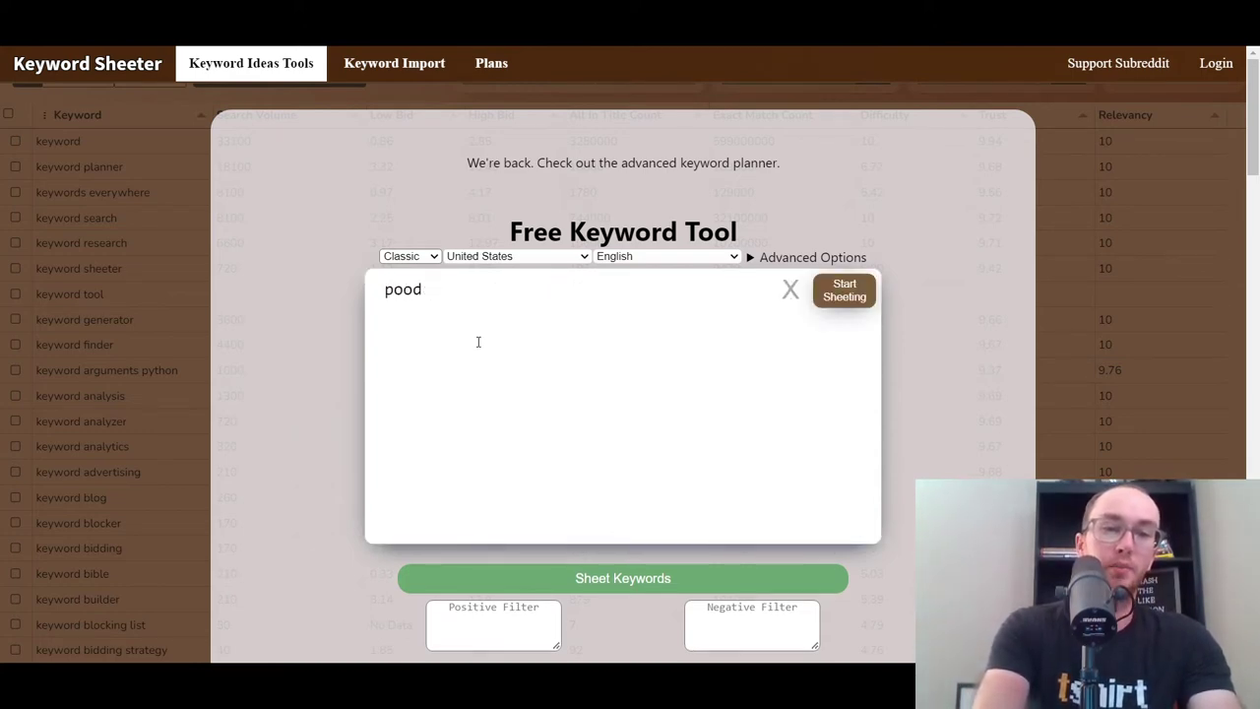
left_click(876, 286)
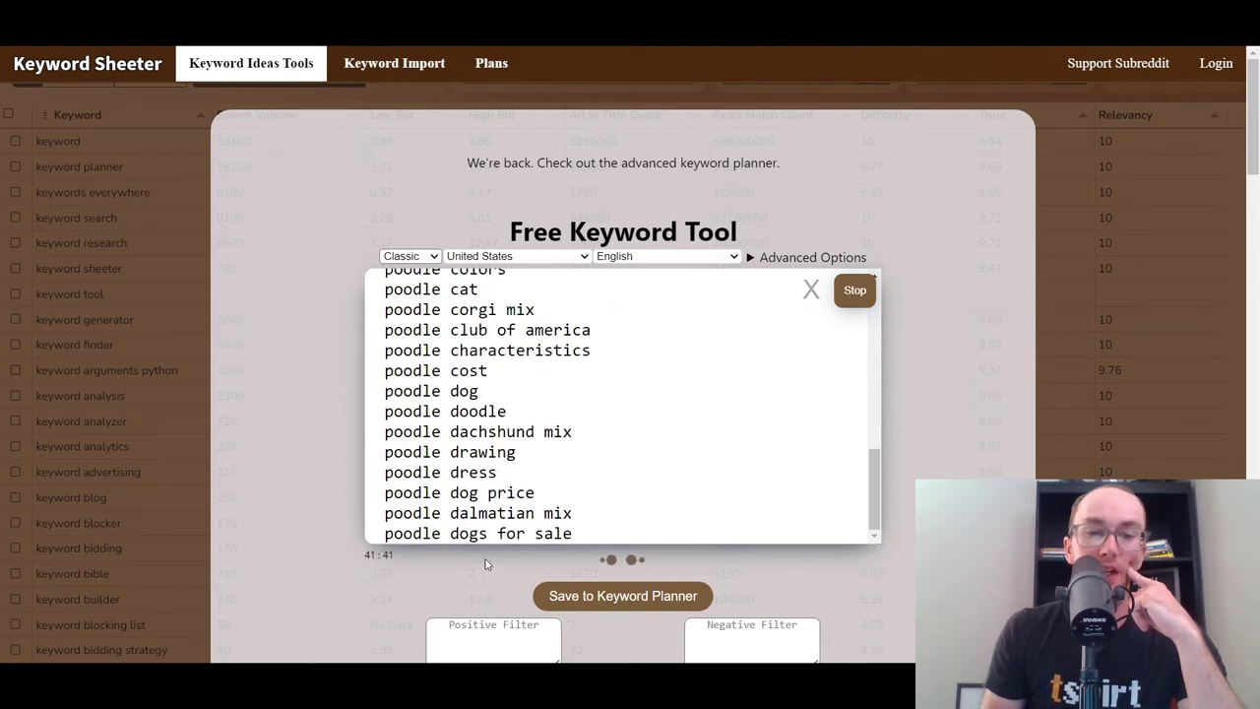
left_click(855, 293)
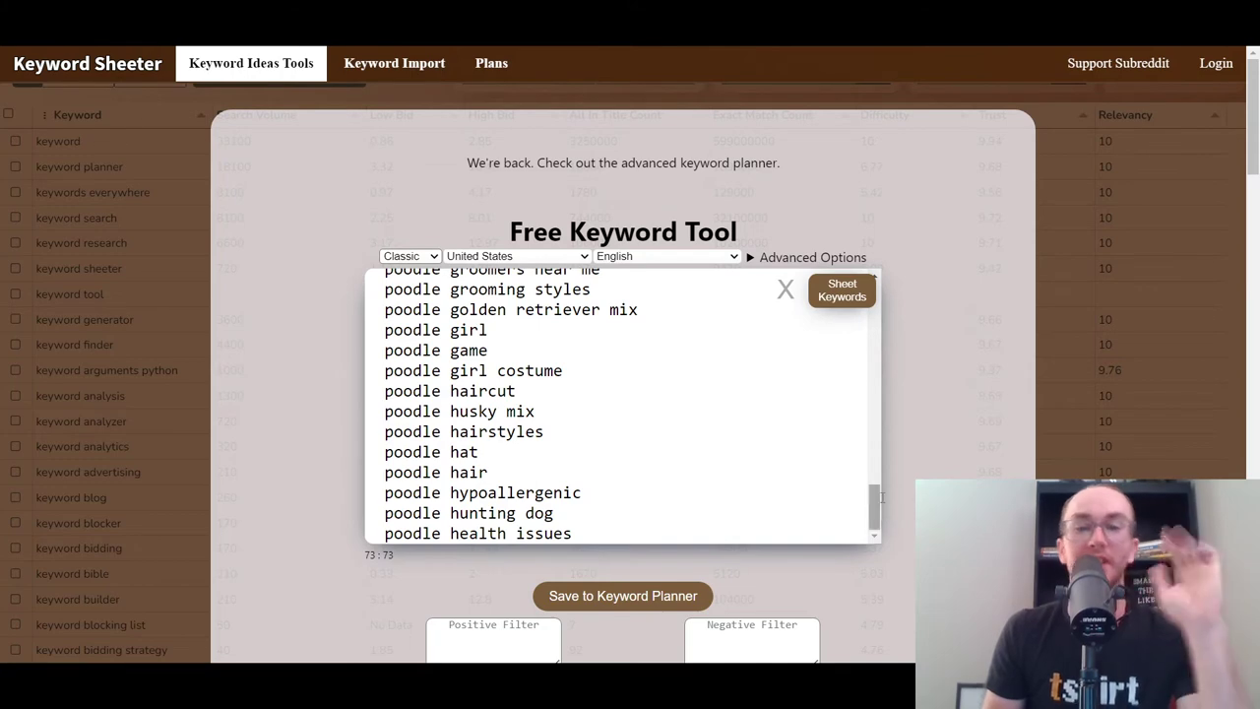
- Scroll through the generated poodle keyword list, then switch back to the Ahrefs tab
scroll(909, 489, "down", 1)
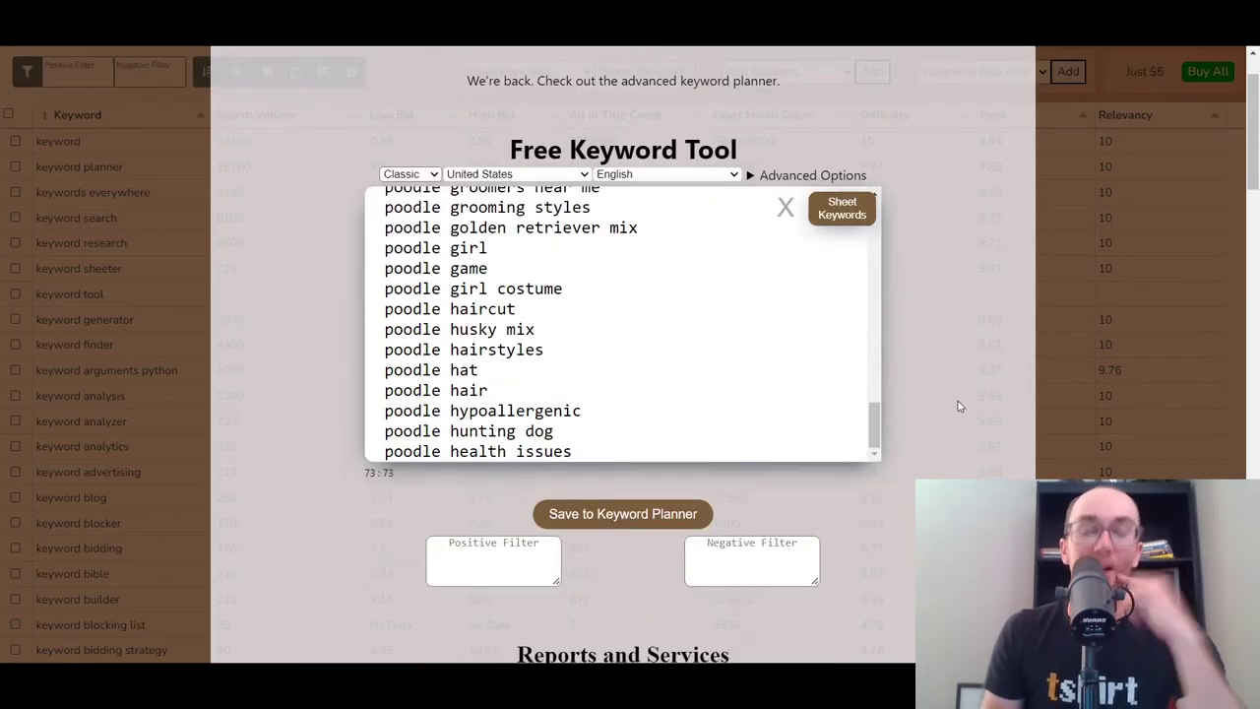
left_click_drag(873, 426, 882, 396)
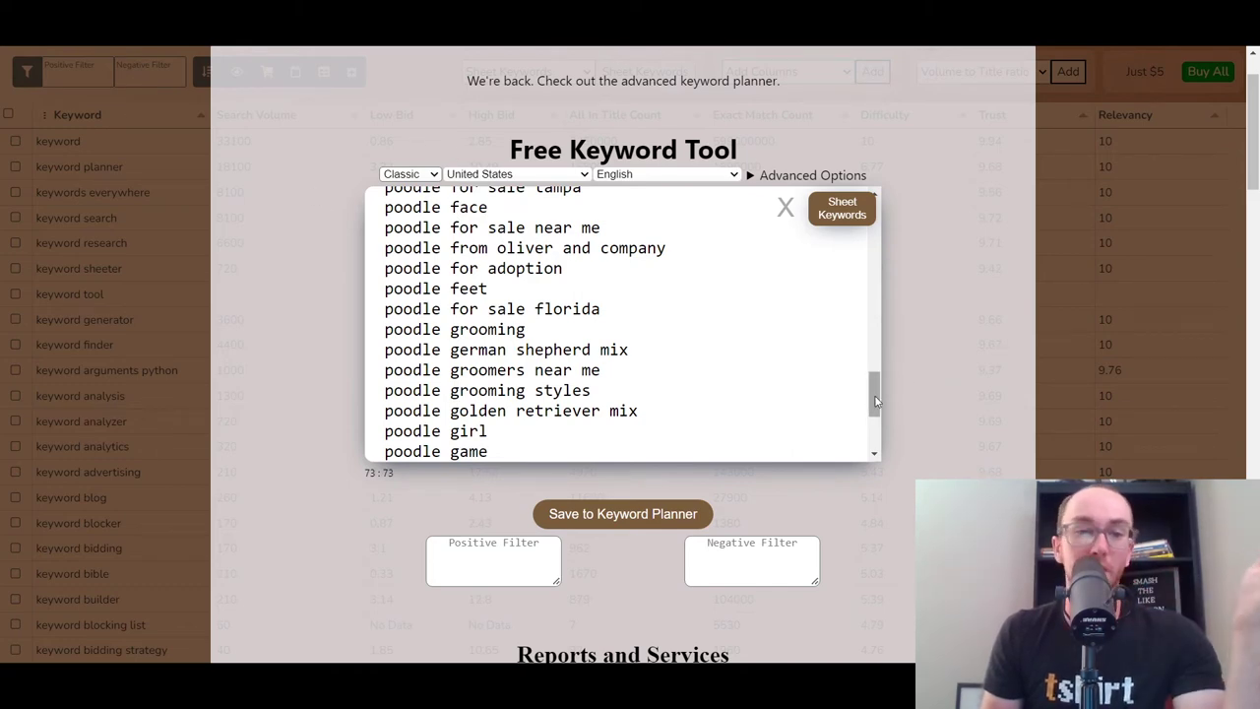
left_click_drag(874, 396, 877, 363)
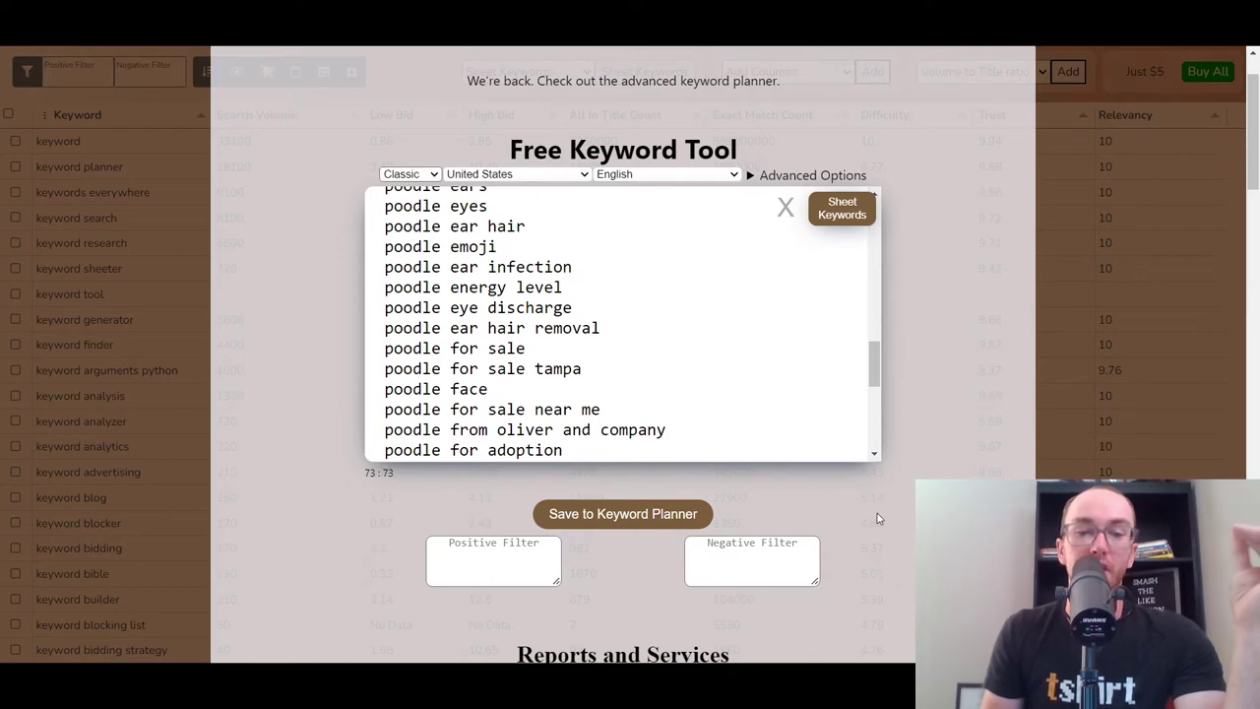
scroll(877, 513, "down", 1)
scroll(877, 513, "up", 1)
scroll(878, 513, "up", 1)
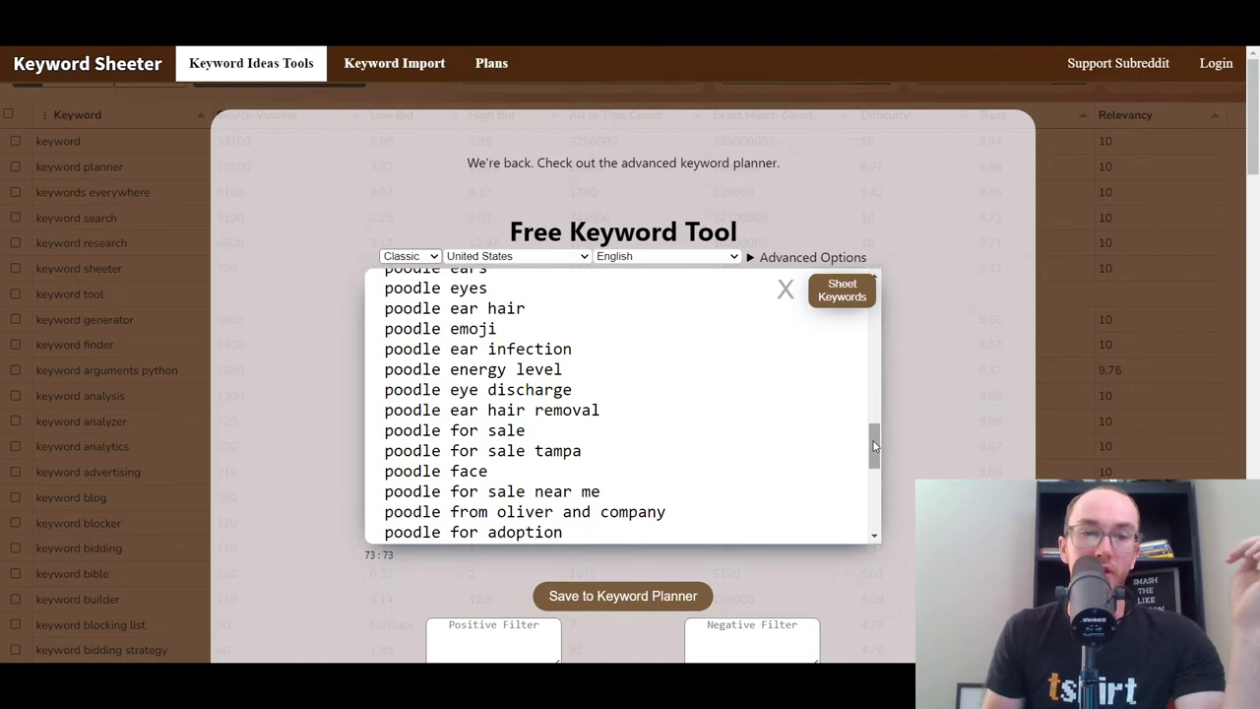
left_click_drag(875, 446, 889, 286)
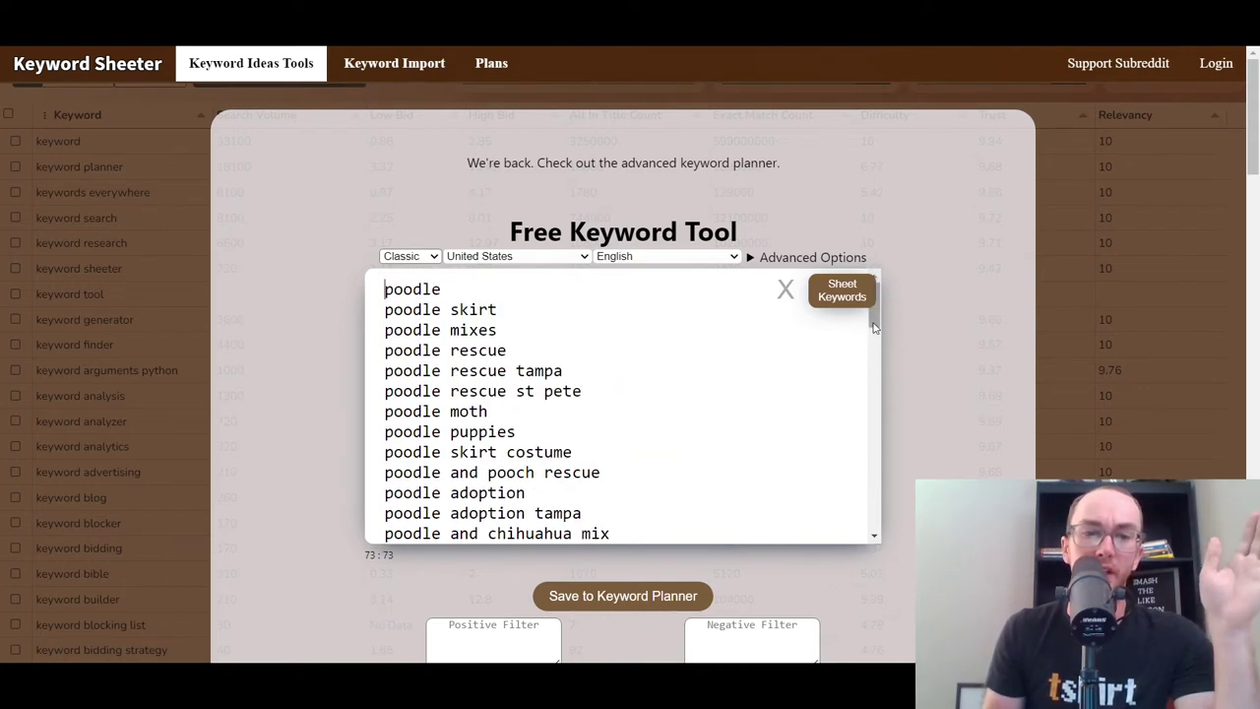
scroll(491, 387, "down", 2)
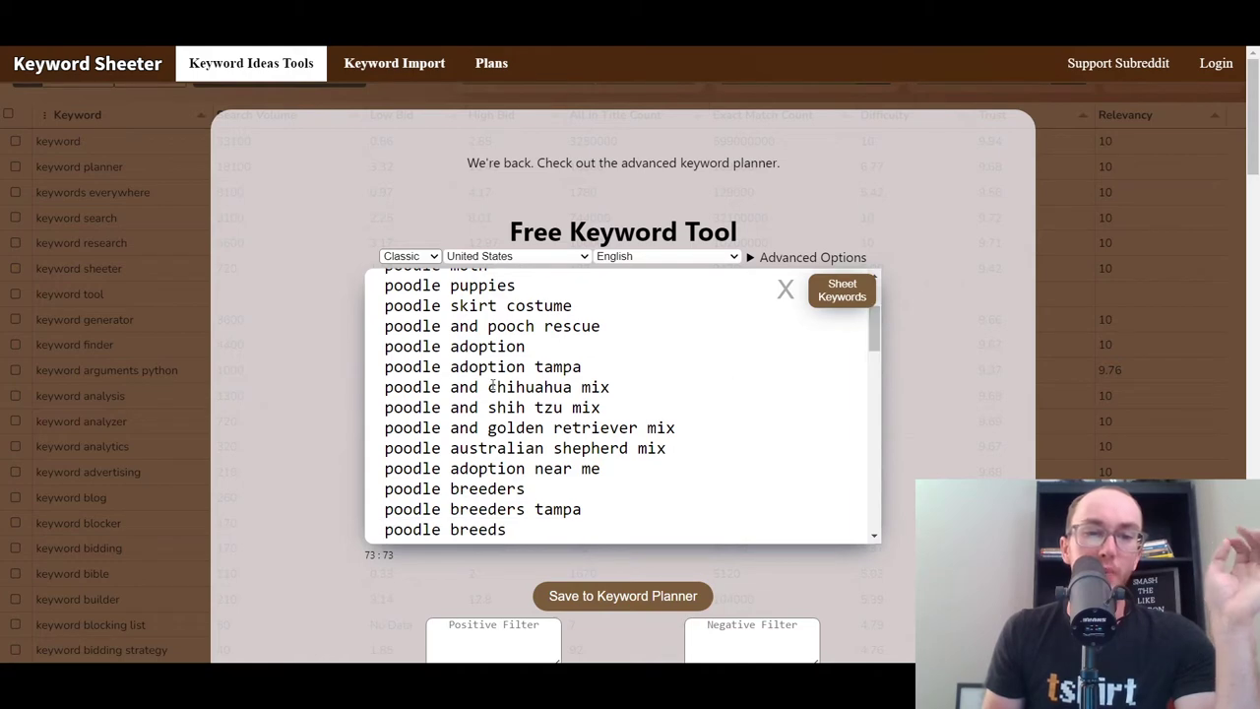
mouse_move(551, 367)
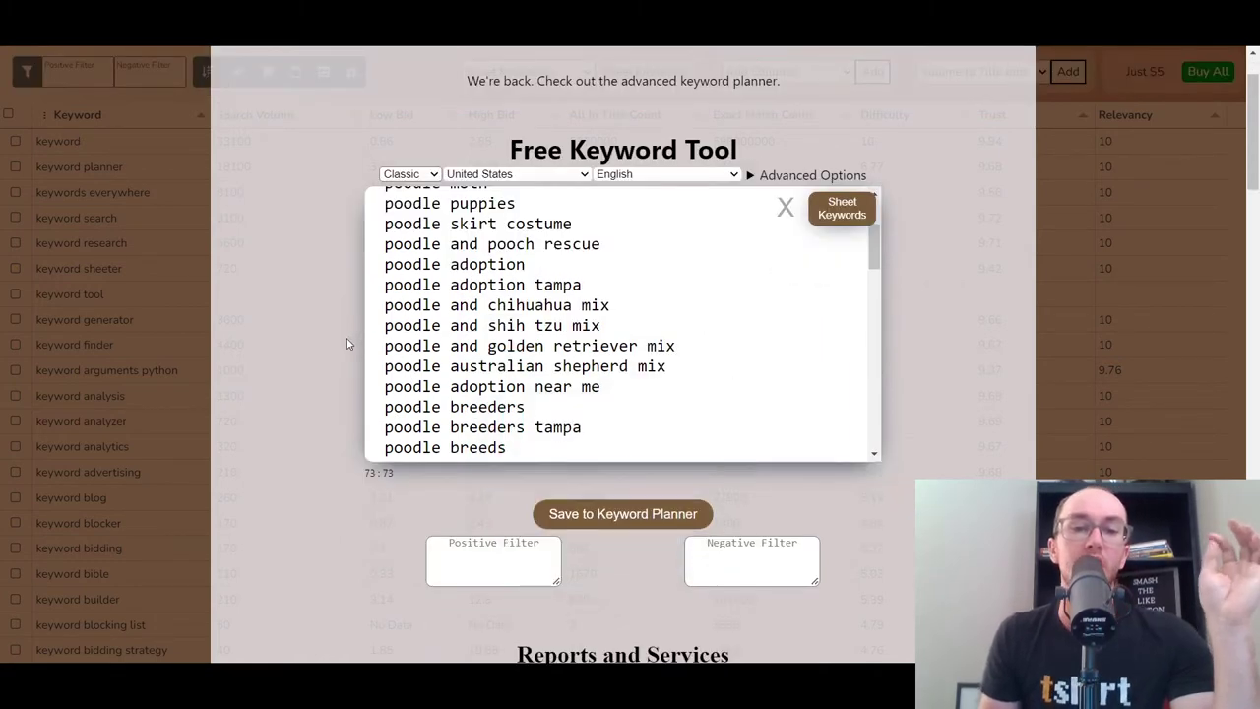
scroll(742, 373, "down", 3)
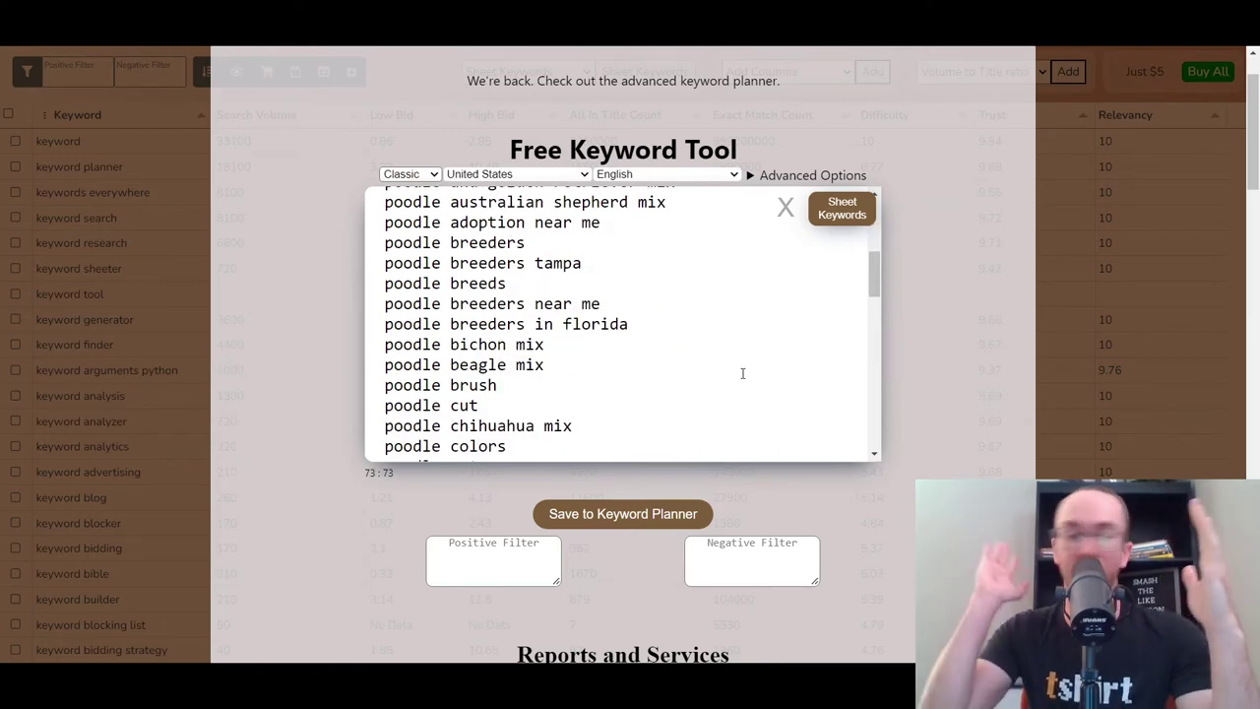
scroll(677, 376, "down", 7)
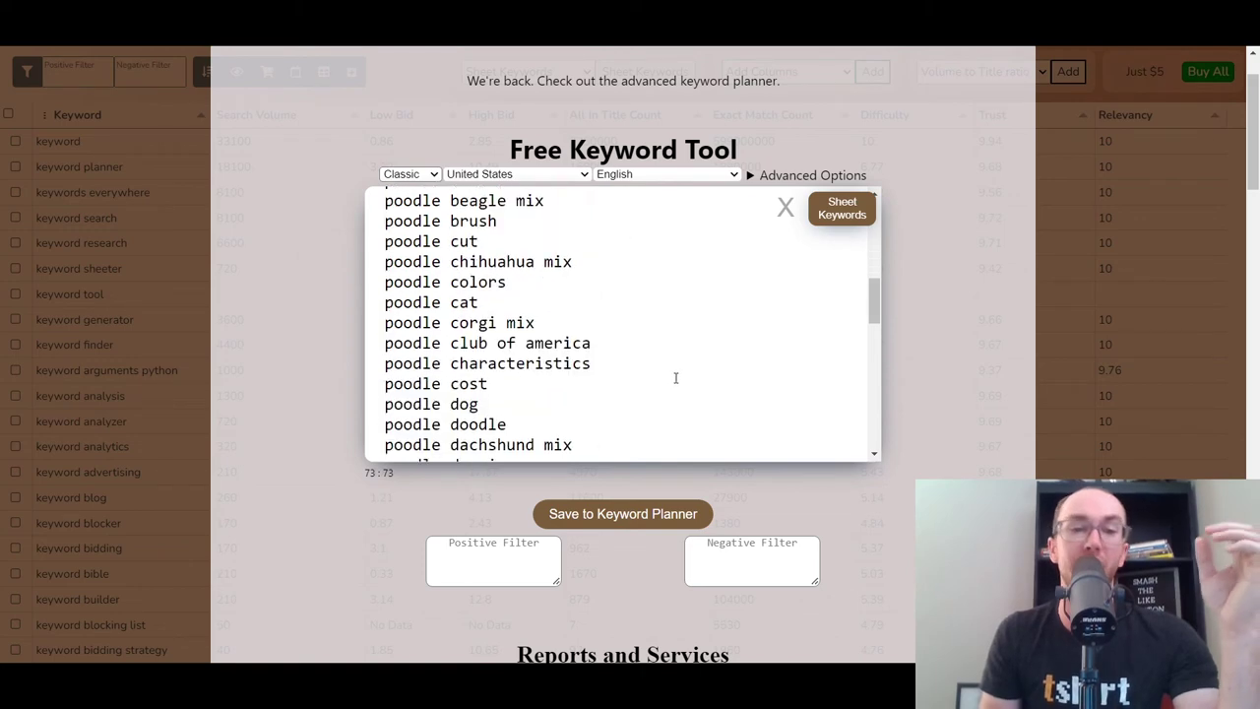
scroll(672, 369, "down", 1)
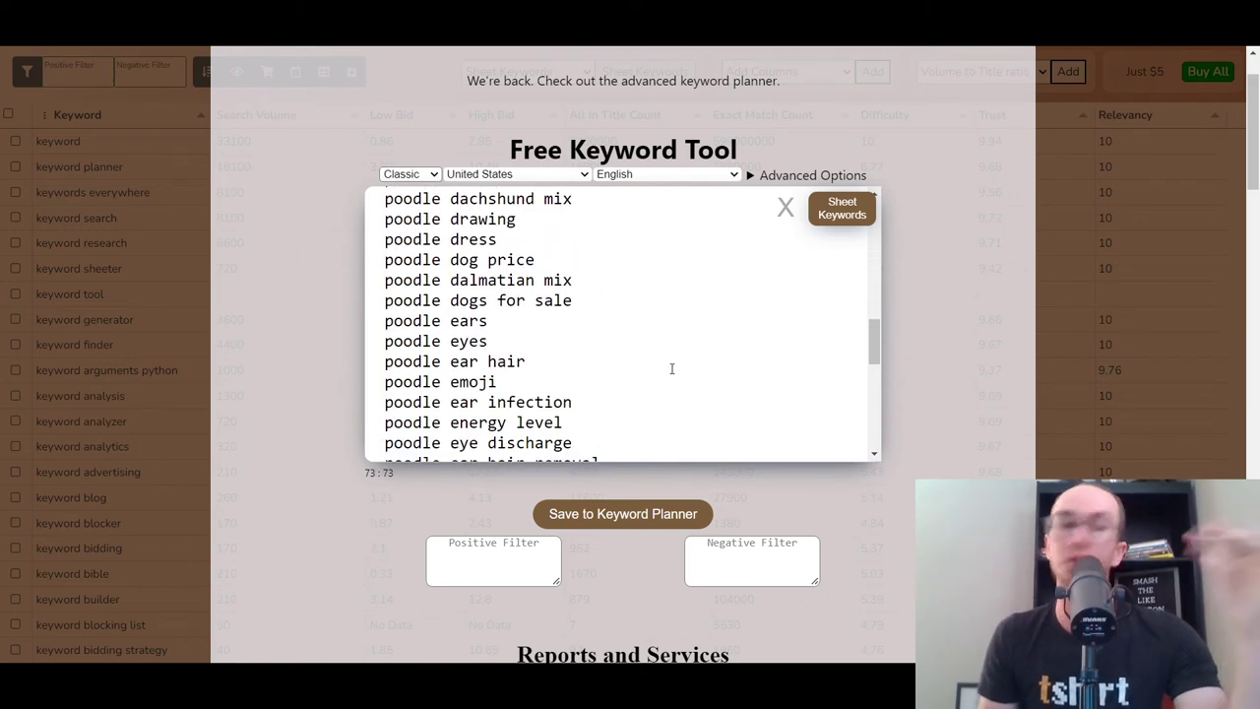
scroll(642, 384, "down", 2)
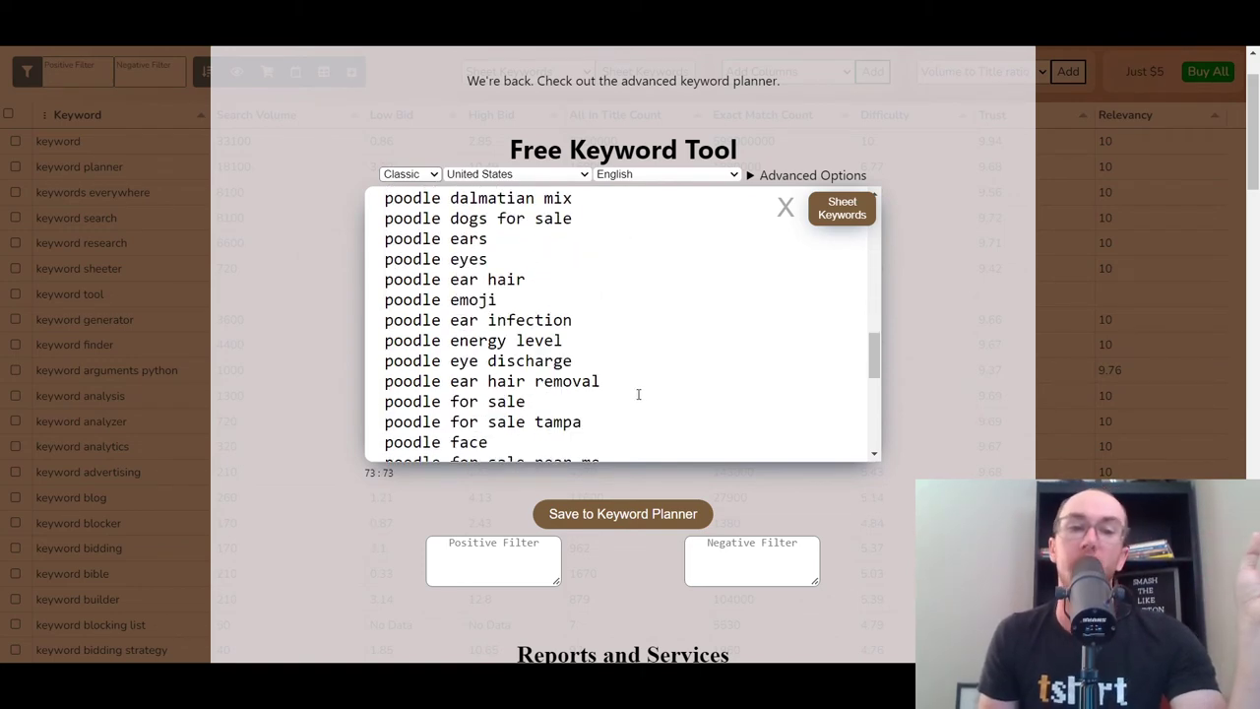
scroll(638, 394, "down", 7)
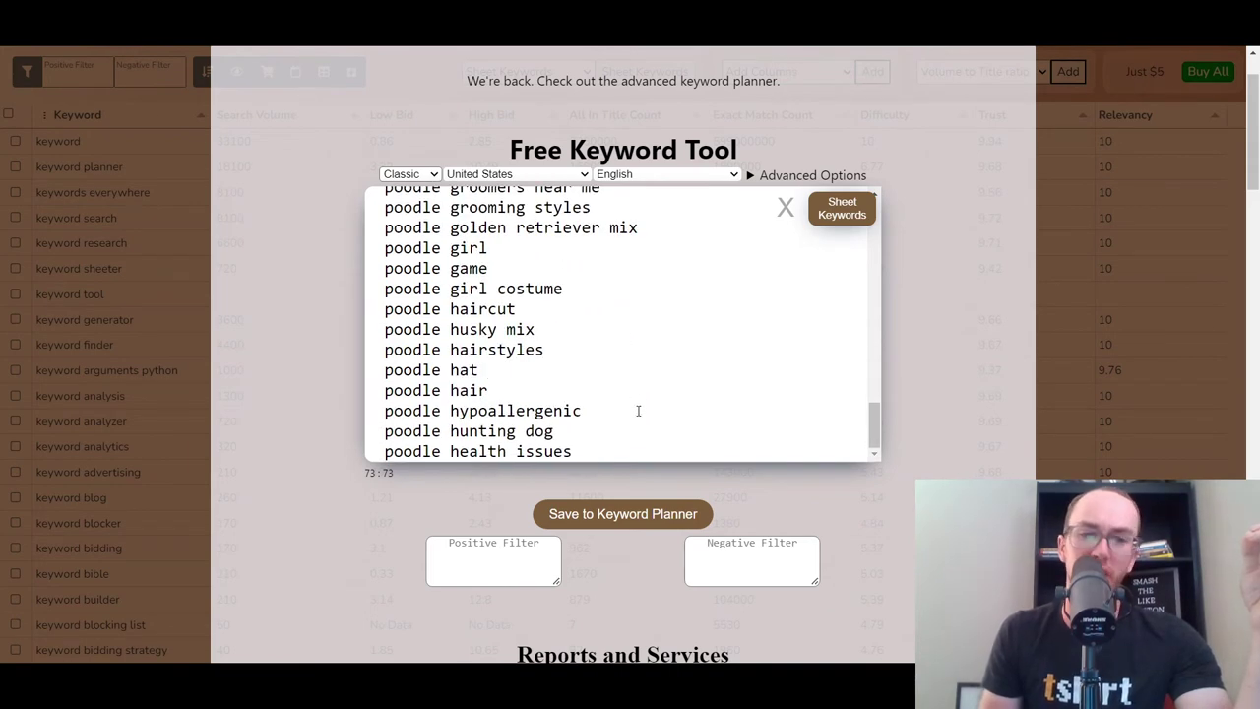
scroll(621, 383, "down", 1)
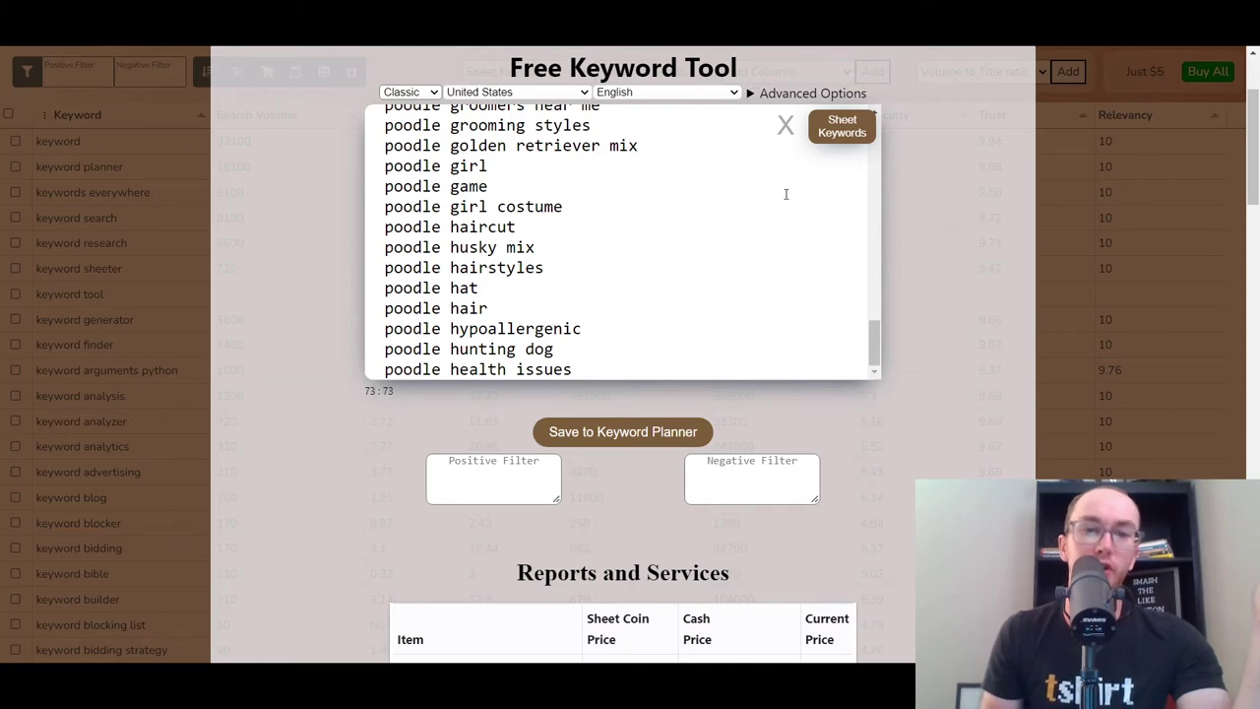
scroll(903, 326, "up", 1)
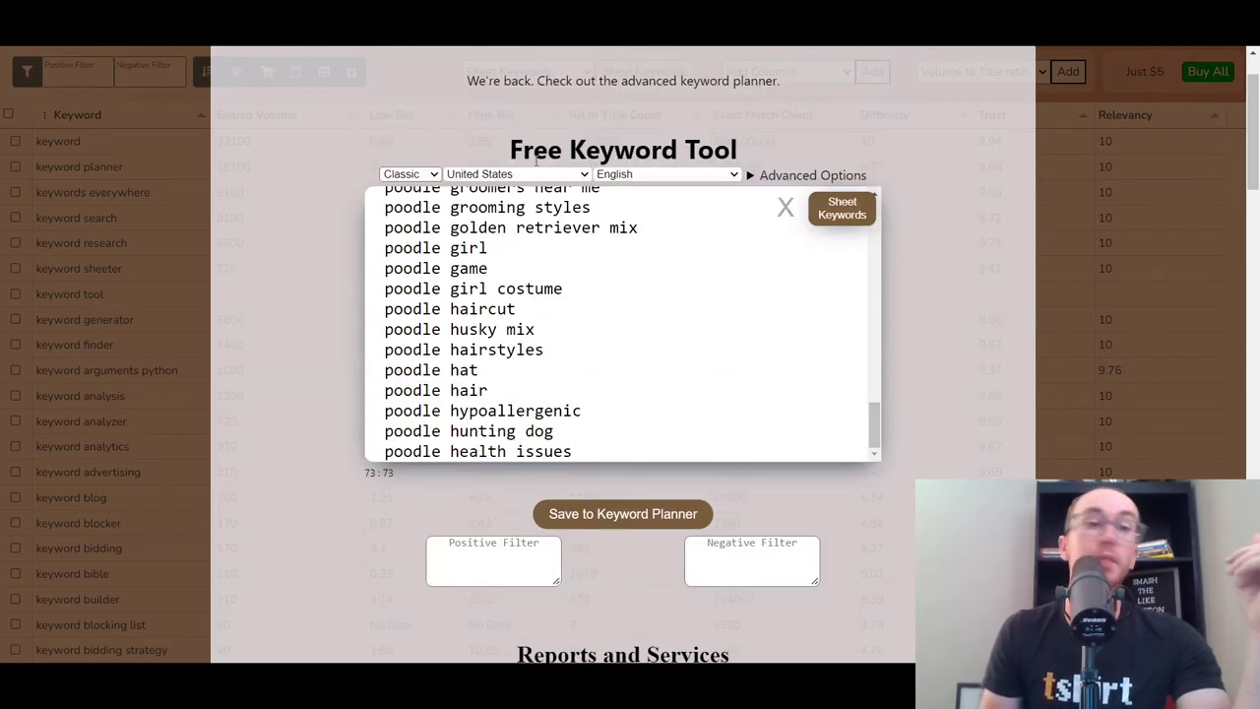
mouse_move(566, 283)
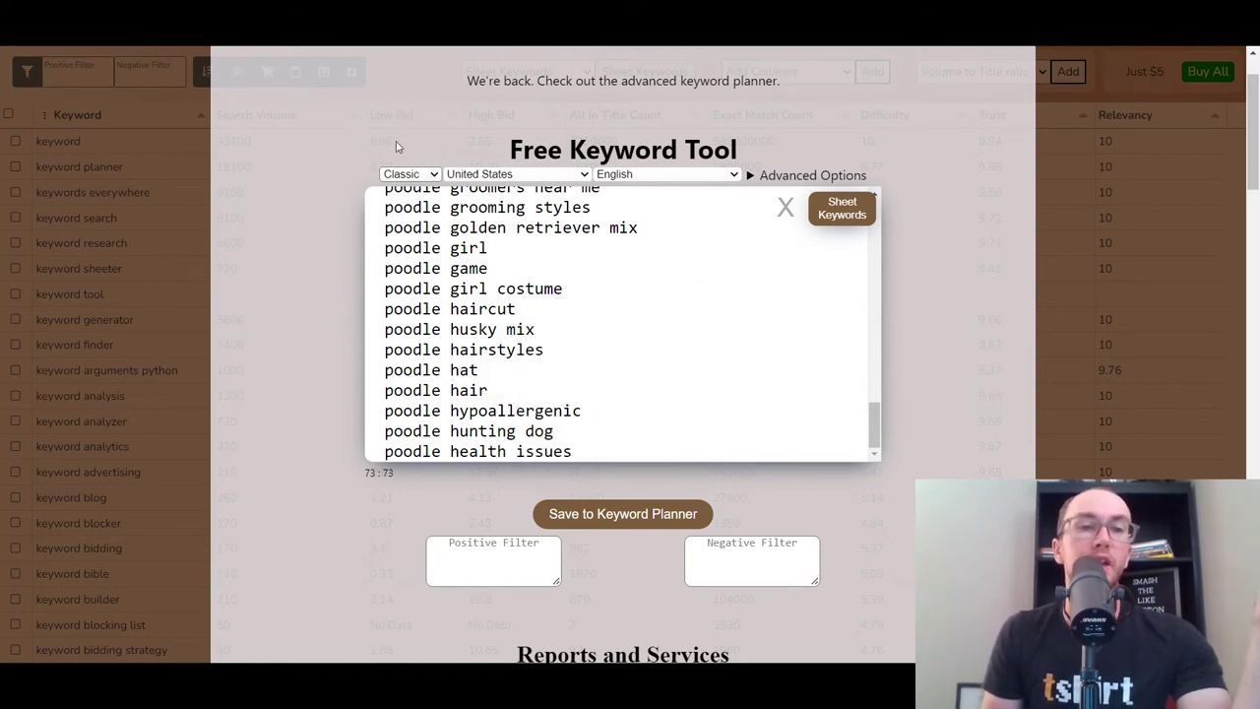
key("ctrl+Tab")
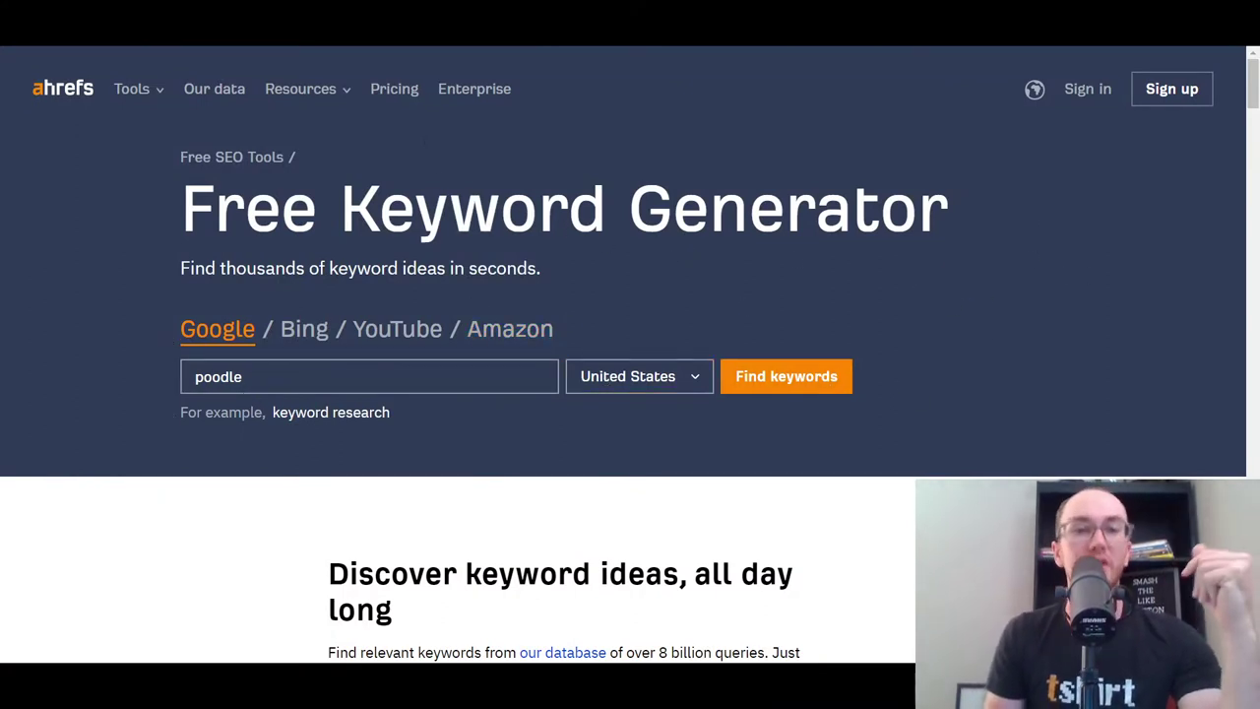
- Return to Keyword Sheeter and scroll the poodle results back to the top
key("ctrl+Tab")
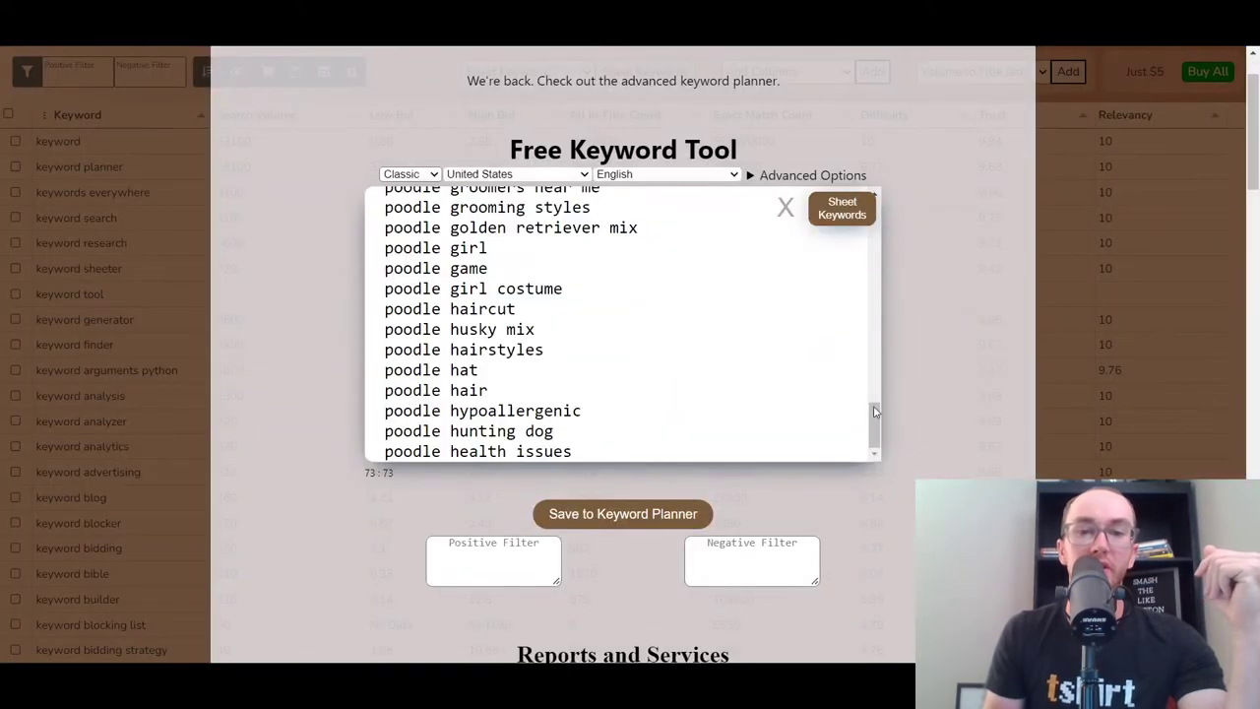
left_click_drag(875, 412, 888, 271)
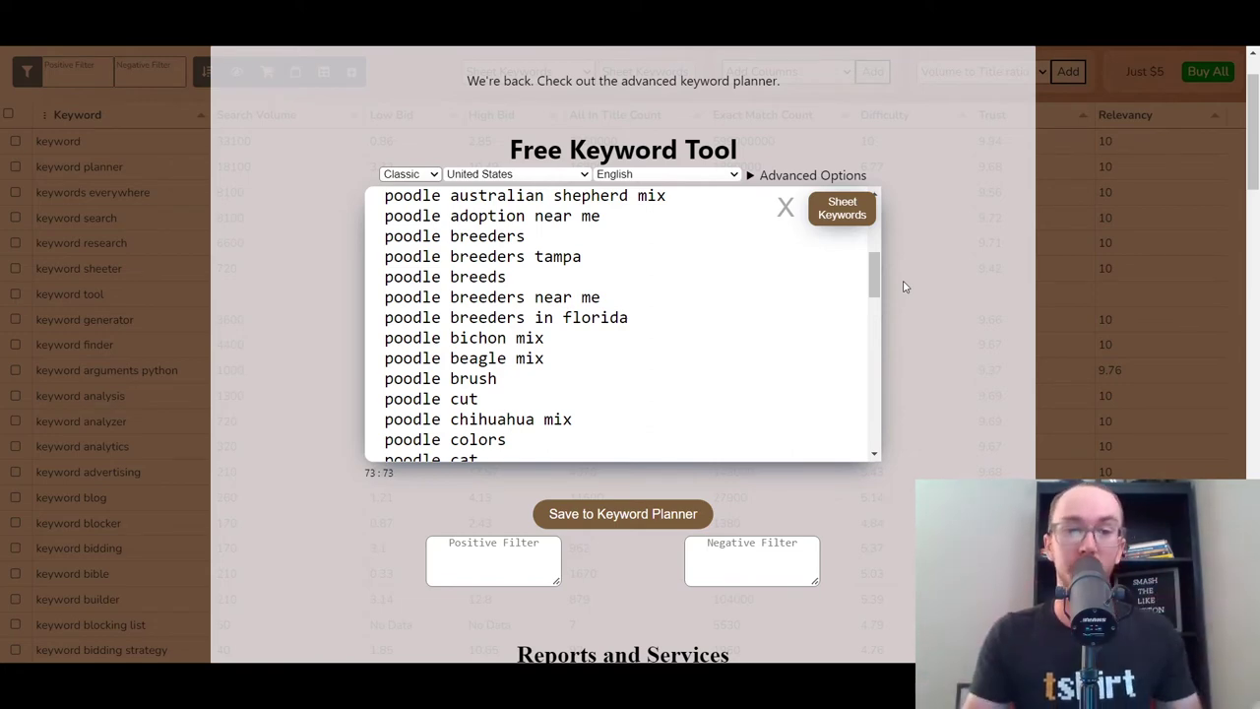
scroll(903, 287, "up", 1)
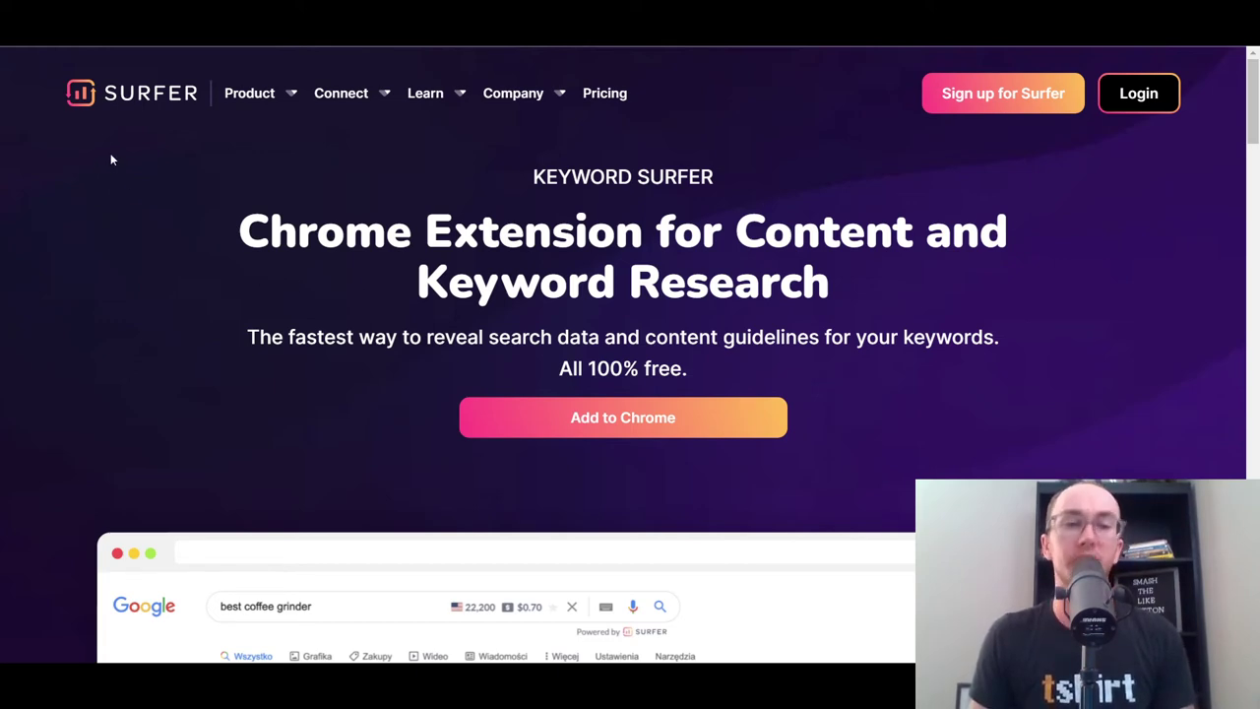
- Scroll past the 'best coffee grinder' Google demo to the Reveal monthly search volumes section
scroll(498, 453, "down", 1)
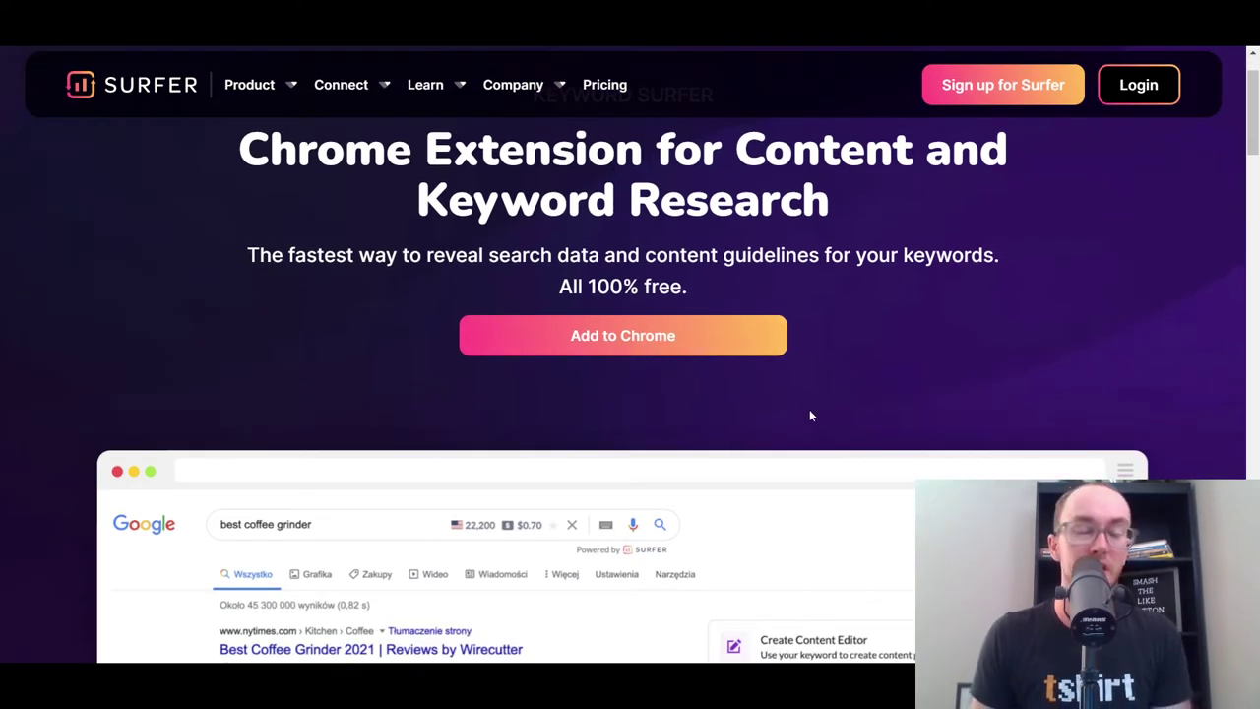
scroll(810, 414, "down", 3)
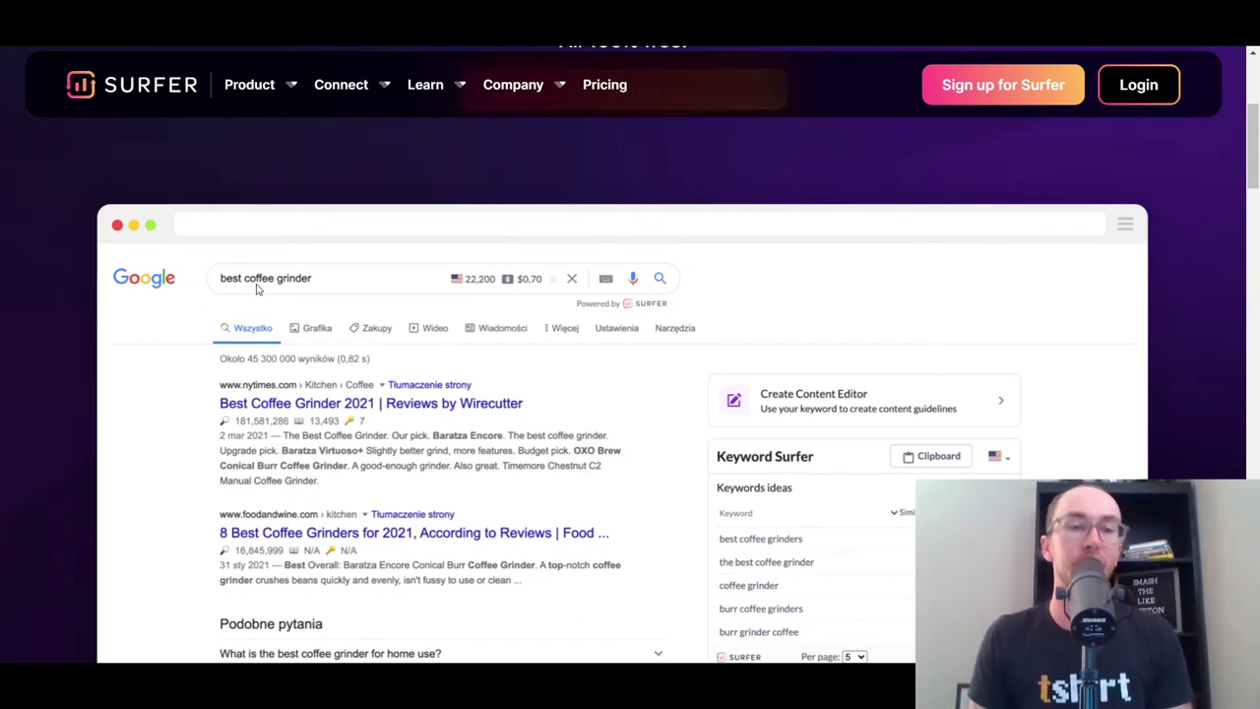
scroll(739, 532, "down", 2)
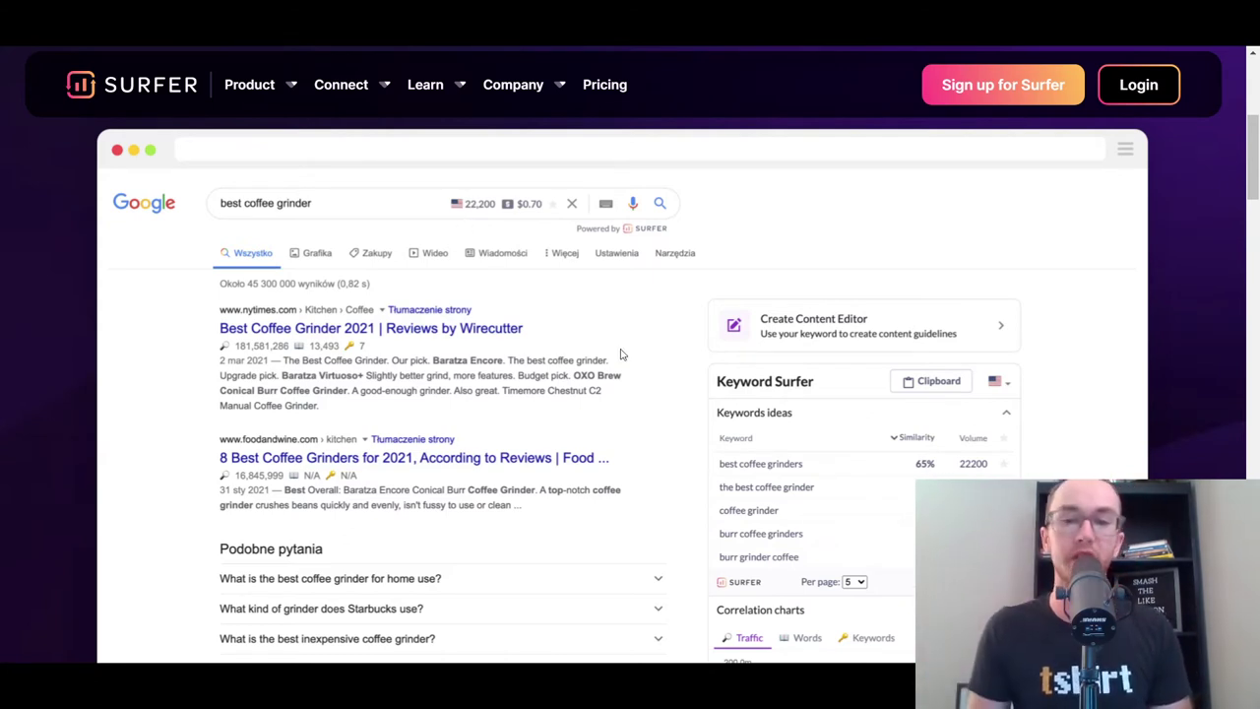
scroll(687, 459, "down", 3)
scroll(686, 458, "up", 3)
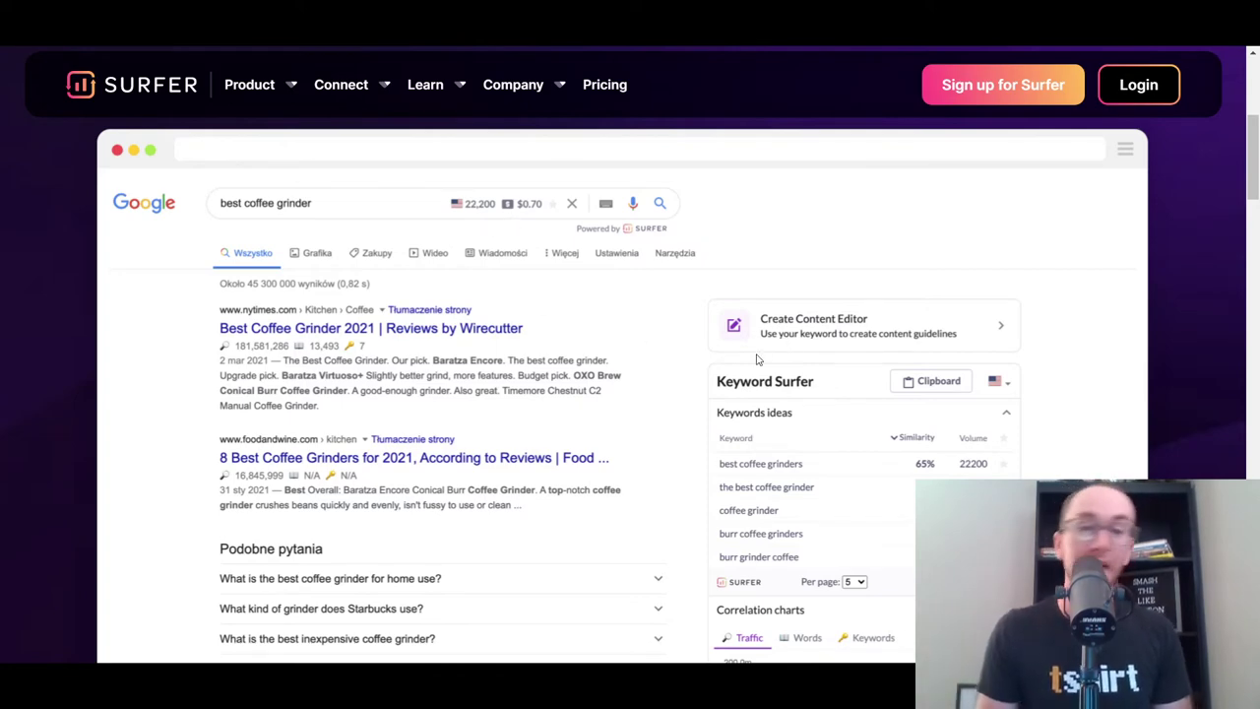
scroll(709, 394, "down", 8)
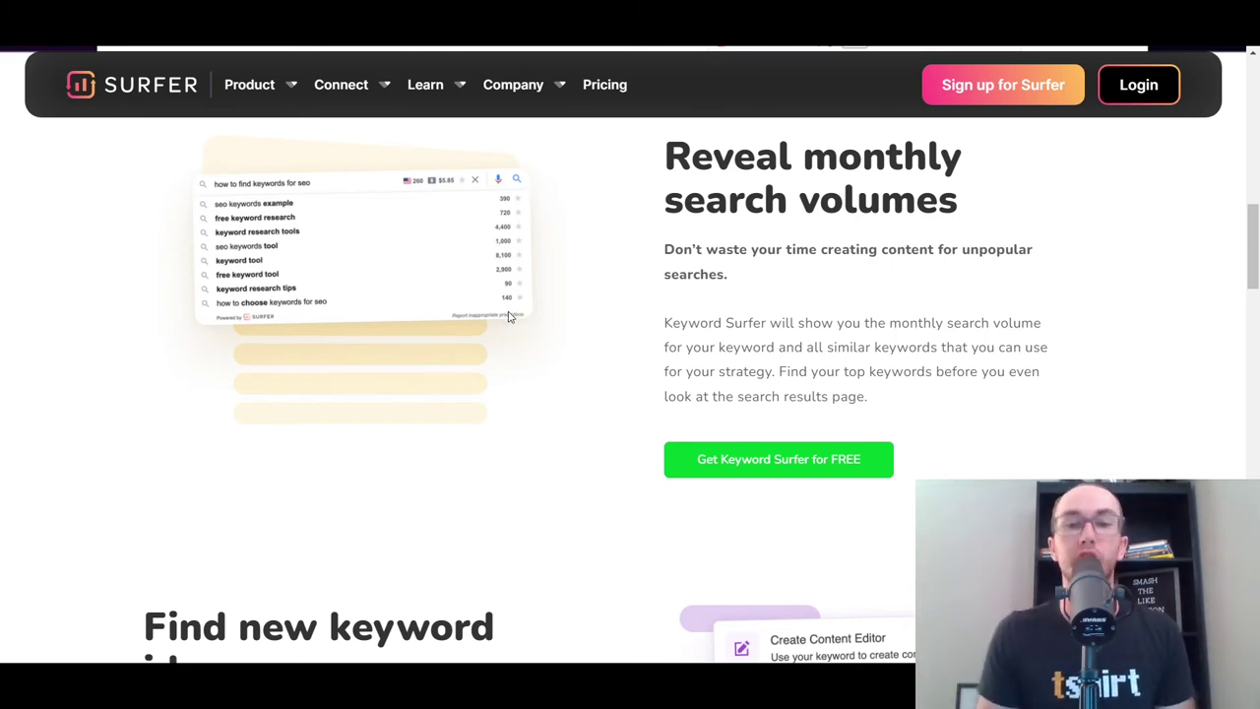
- Scroll through the Keyword Surfer feature sections and back up toward the top of the page
scroll(631, 374, "up", 1)
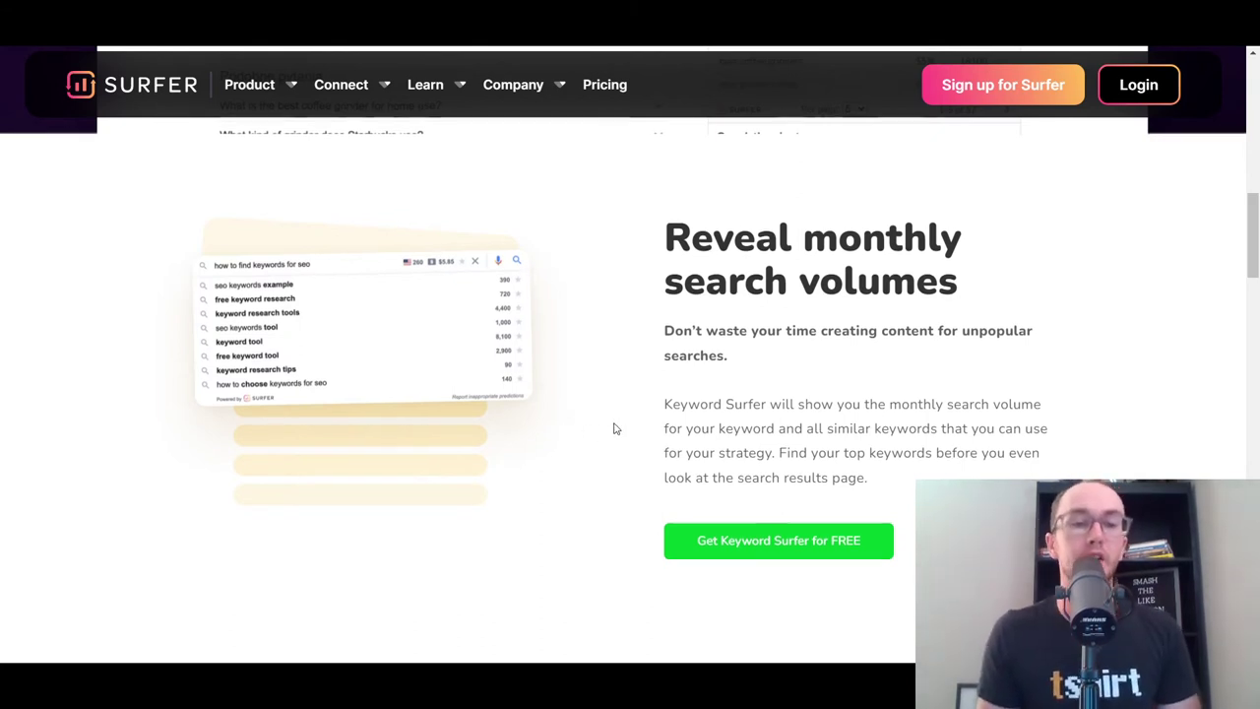
scroll(614, 427, "down", 5)
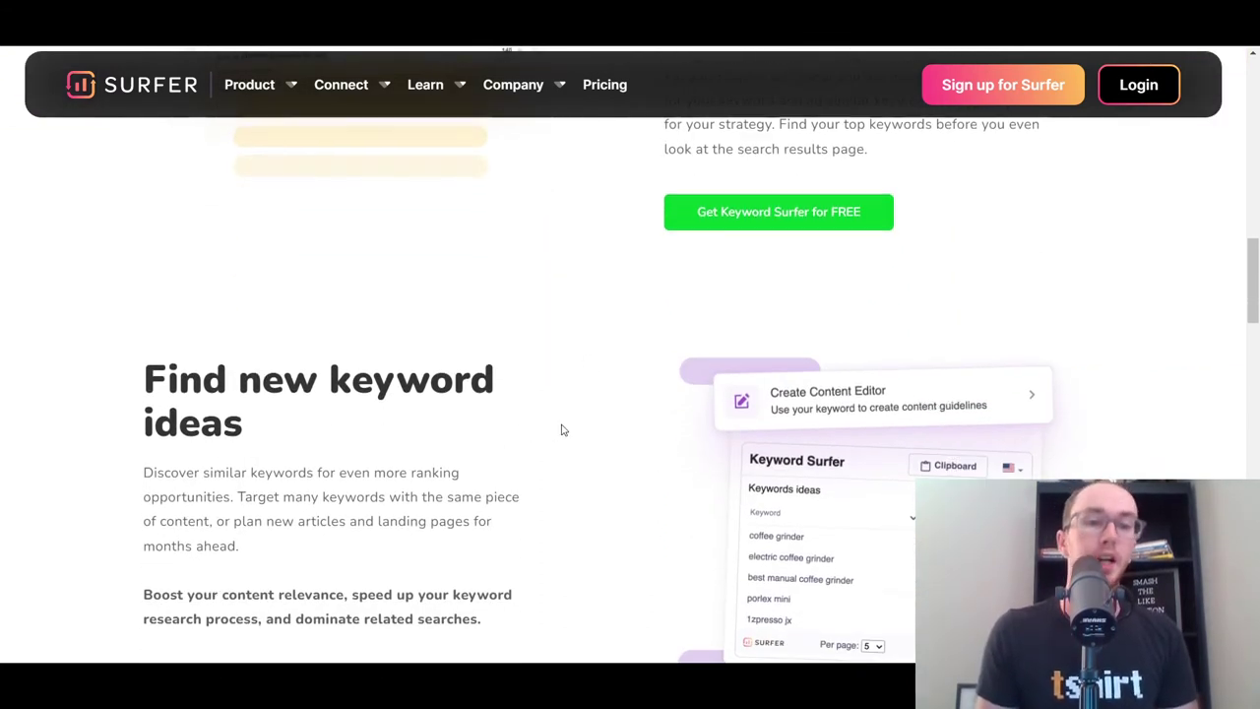
scroll(640, 510, "down", 1)
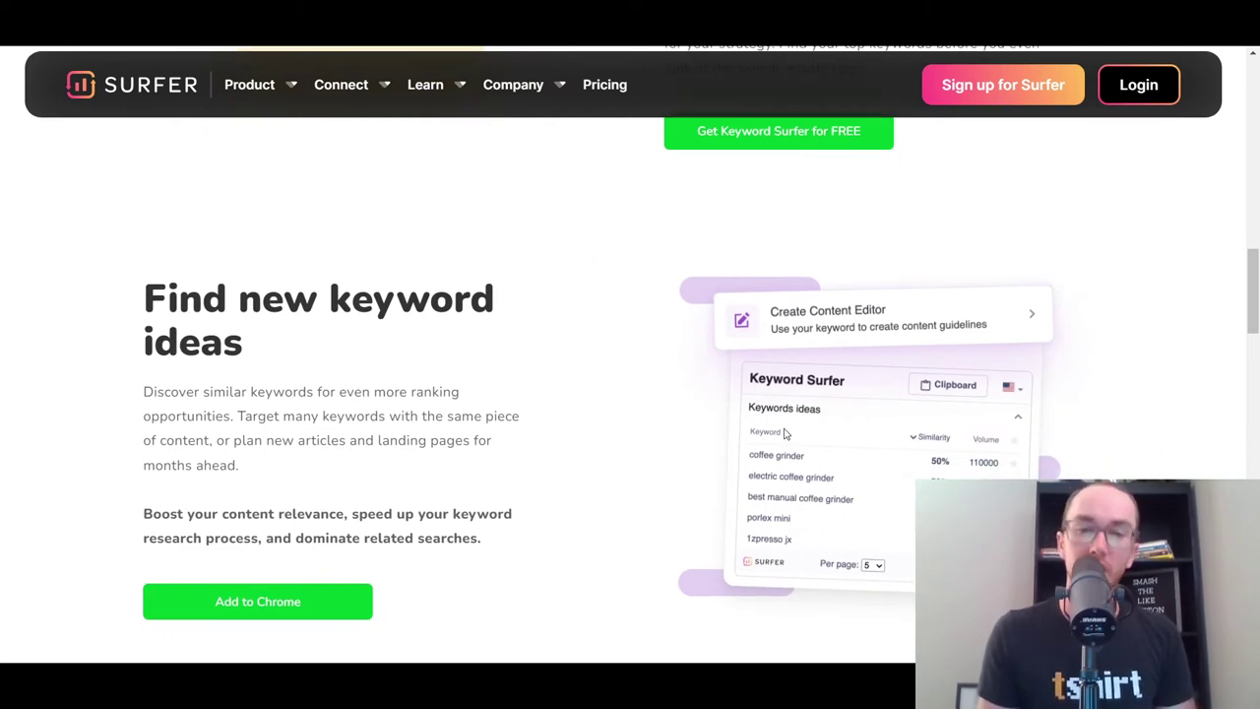
scroll(712, 491, "down", 3)
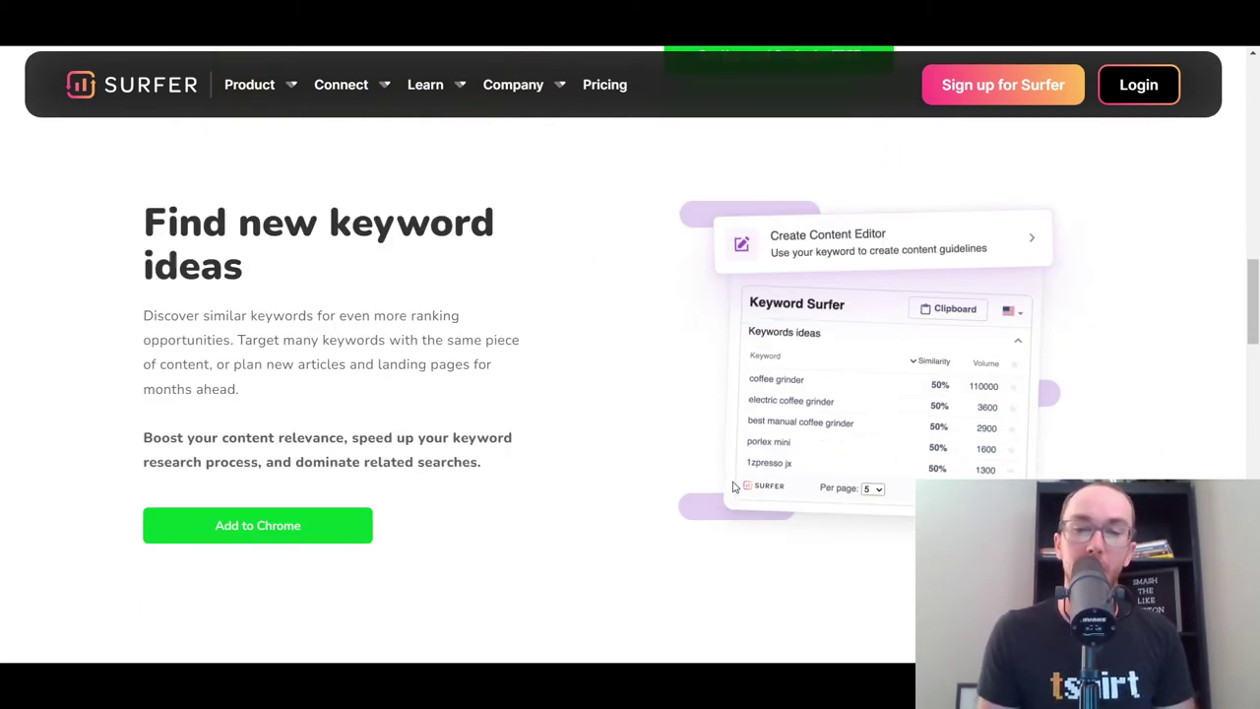
scroll(712, 492, "down", 2)
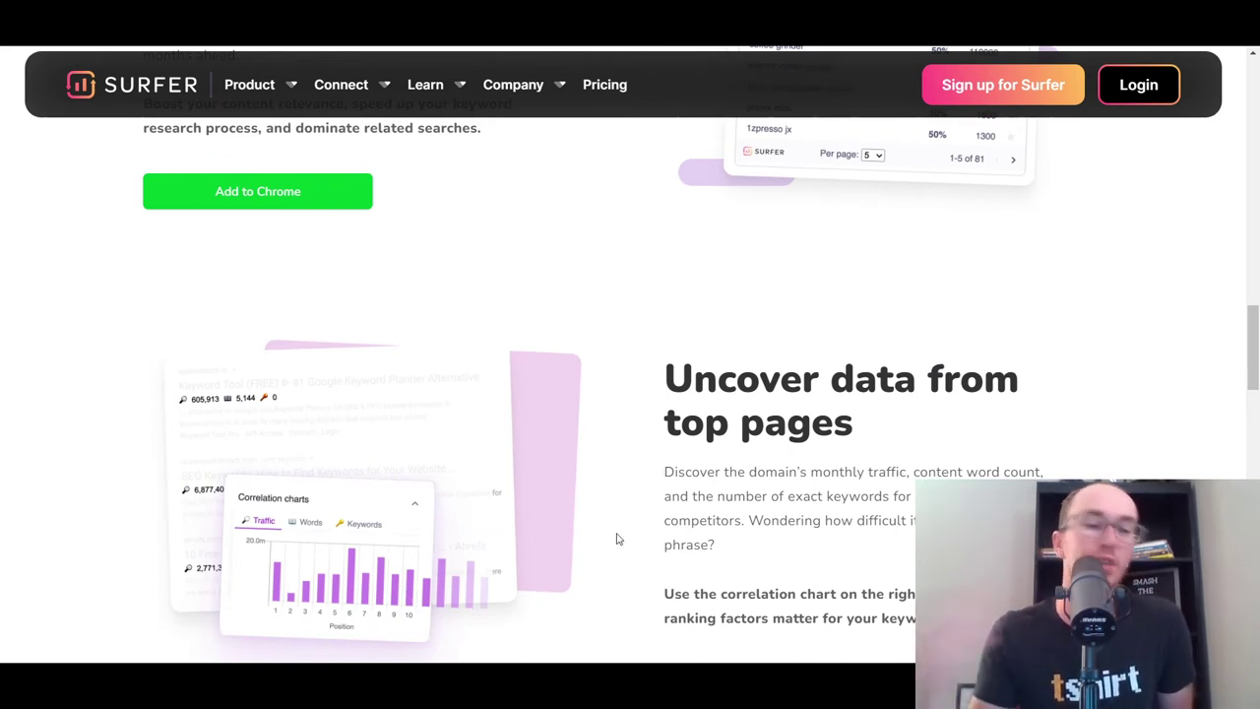
scroll(616, 539, "down", 4)
scroll(615, 541, "up", 10)
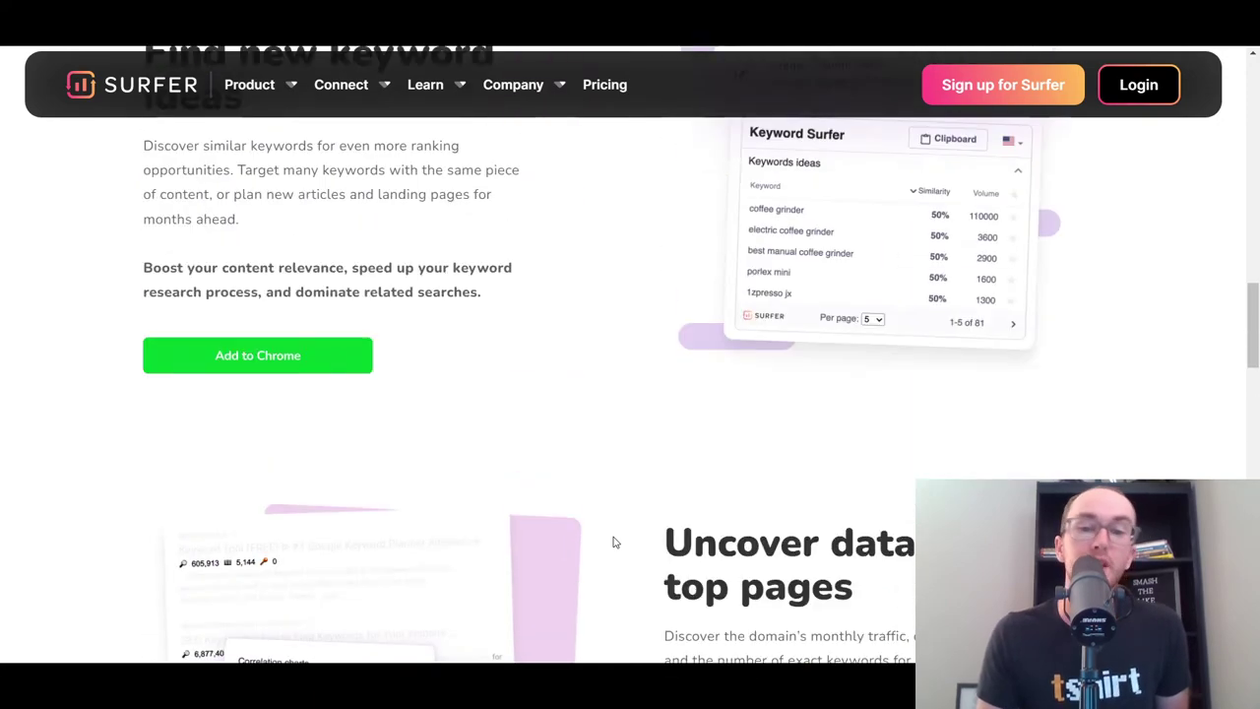
scroll(615, 542, "down", 1)
scroll(630, 487, "up", 4)
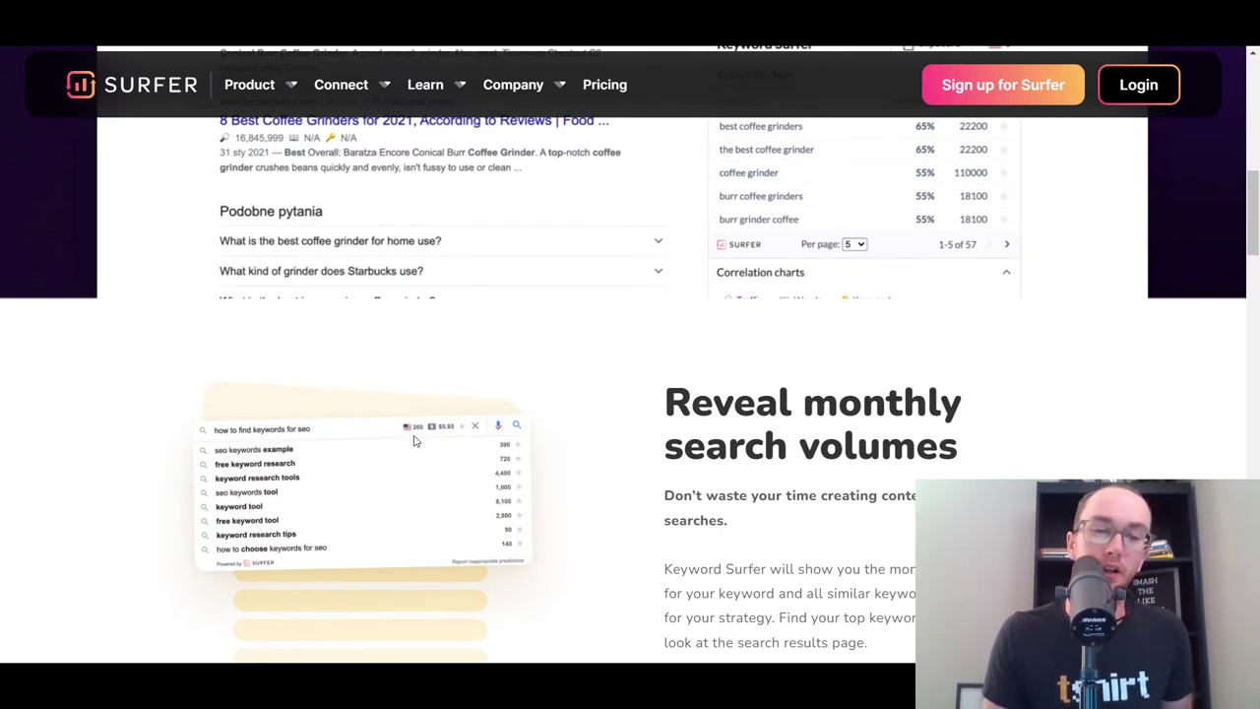
scroll(630, 473, "up", 5)
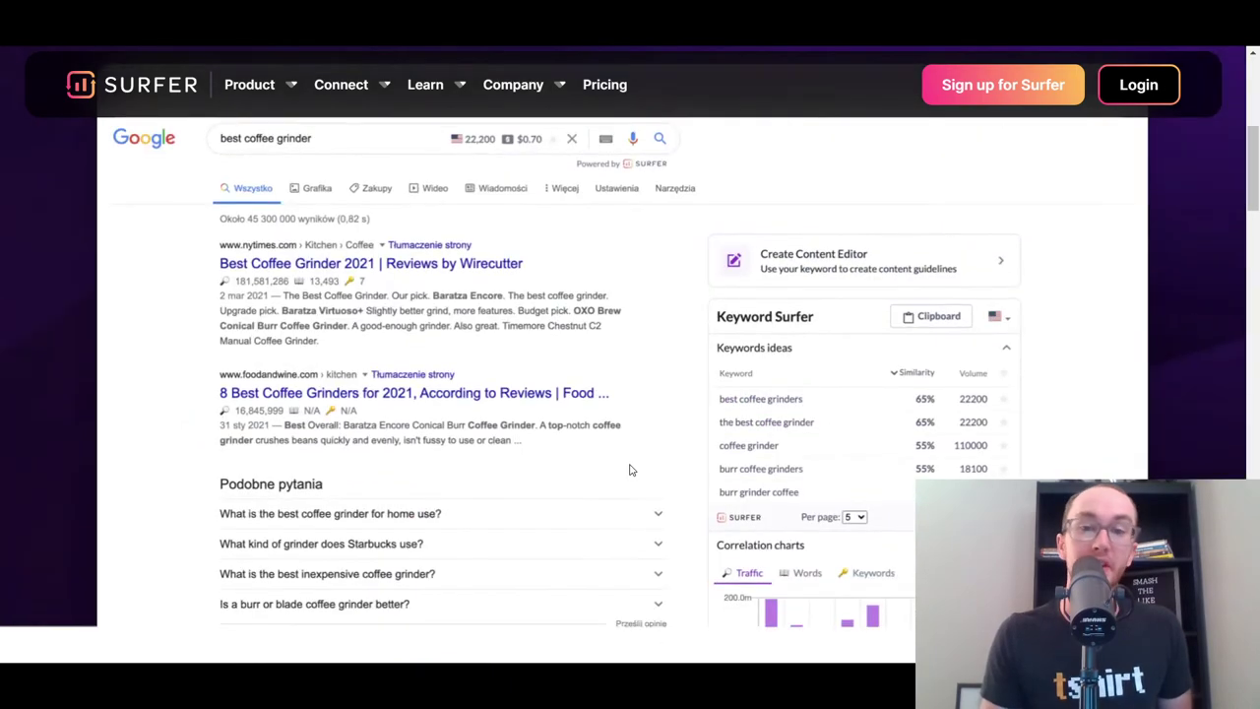
scroll(676, 344, "down", 1)
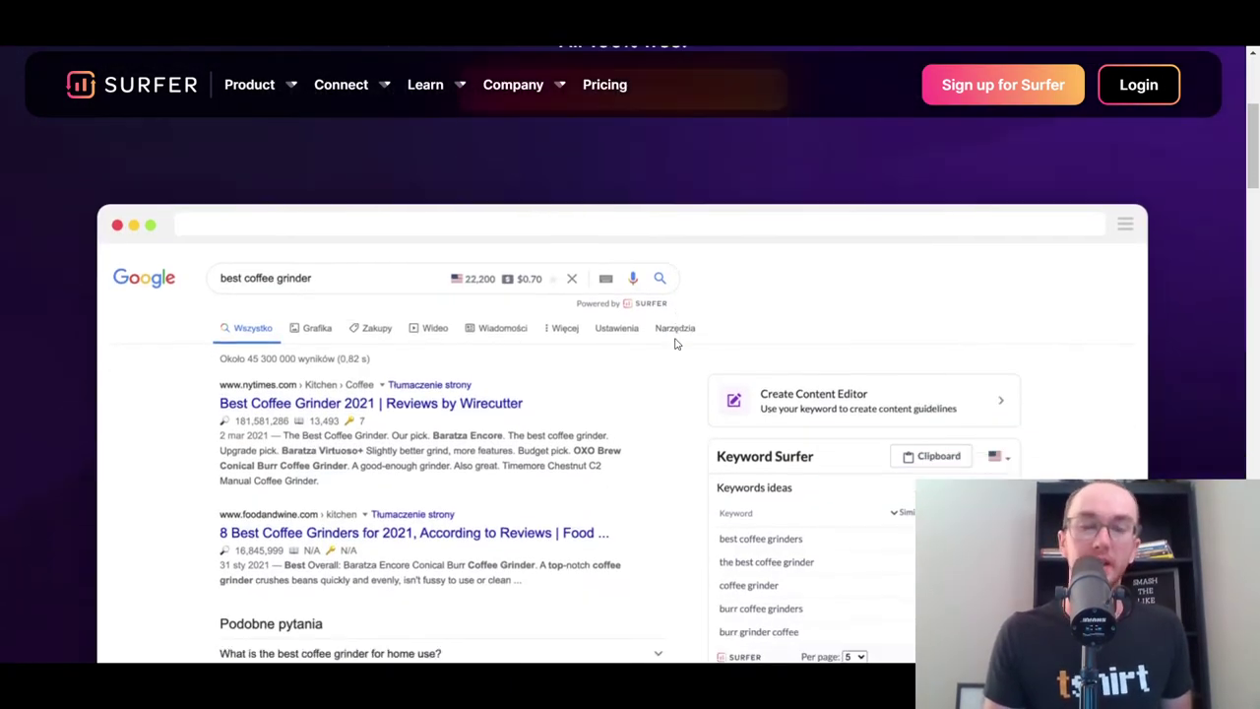
scroll(675, 343, "down", 2)
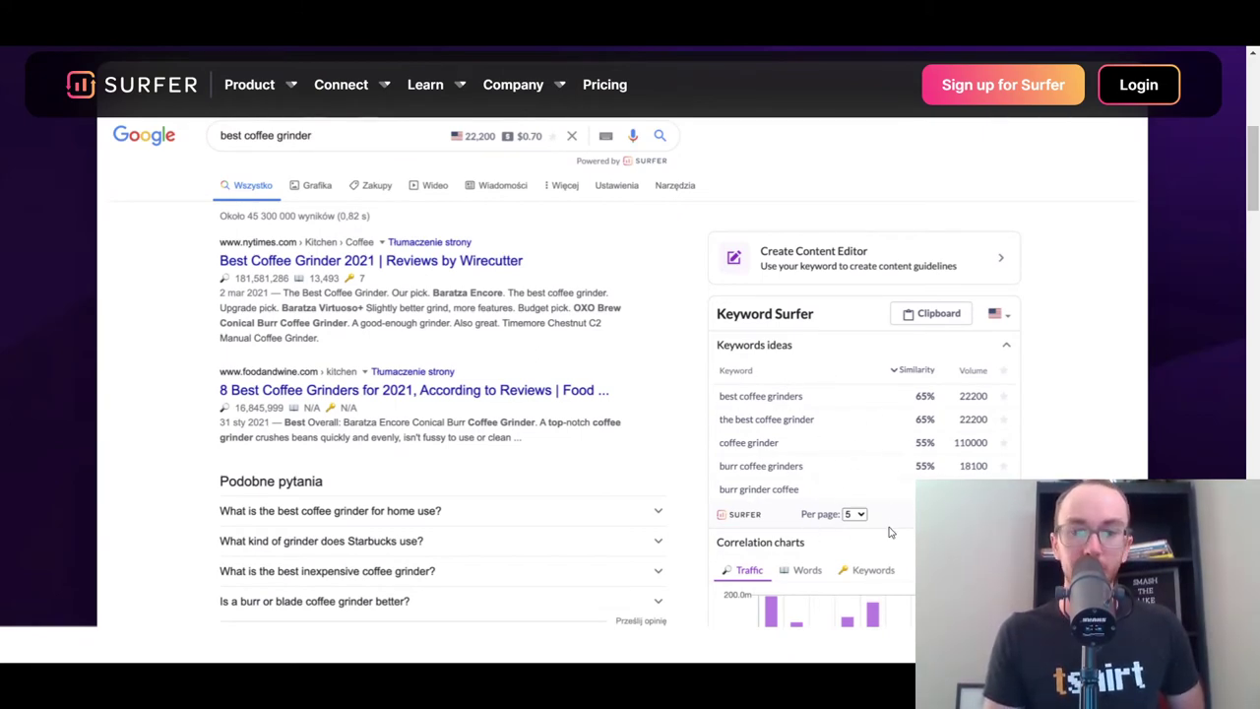
scroll(701, 443, "up", 1)
scroll(701, 443, "up", 5)
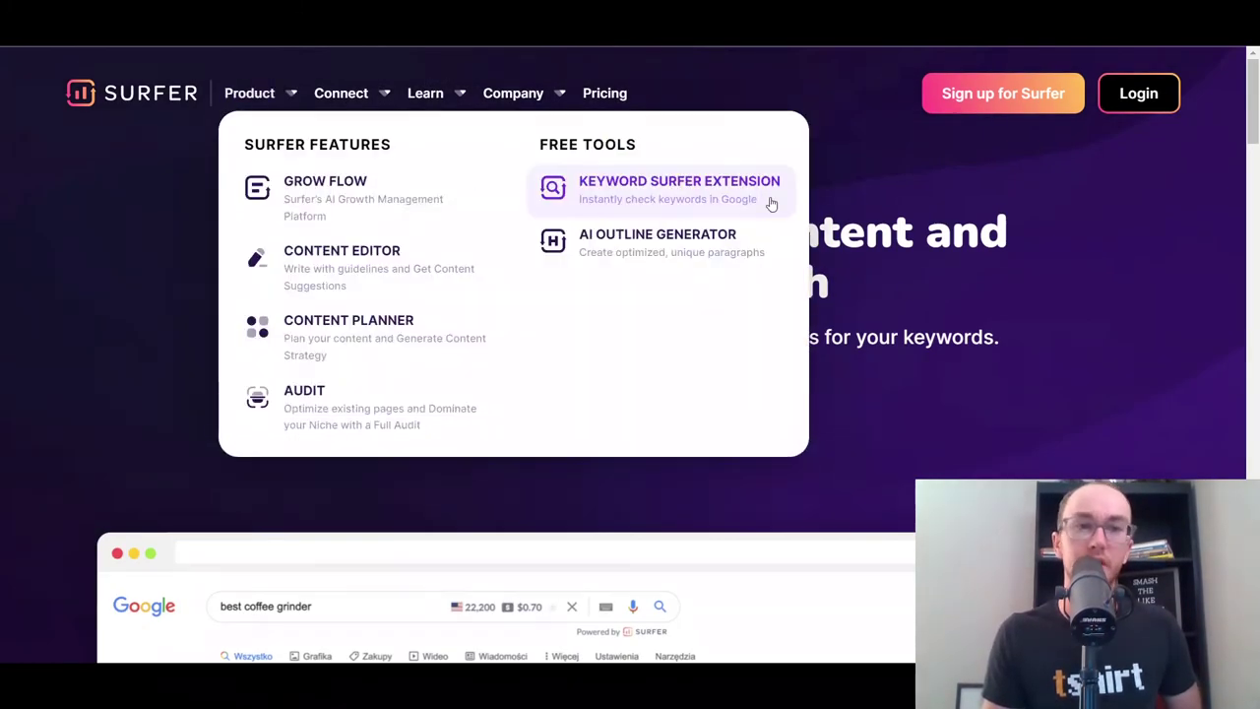
scroll(833, 411, "down", 1)
scroll(706, 472, "up", 1)
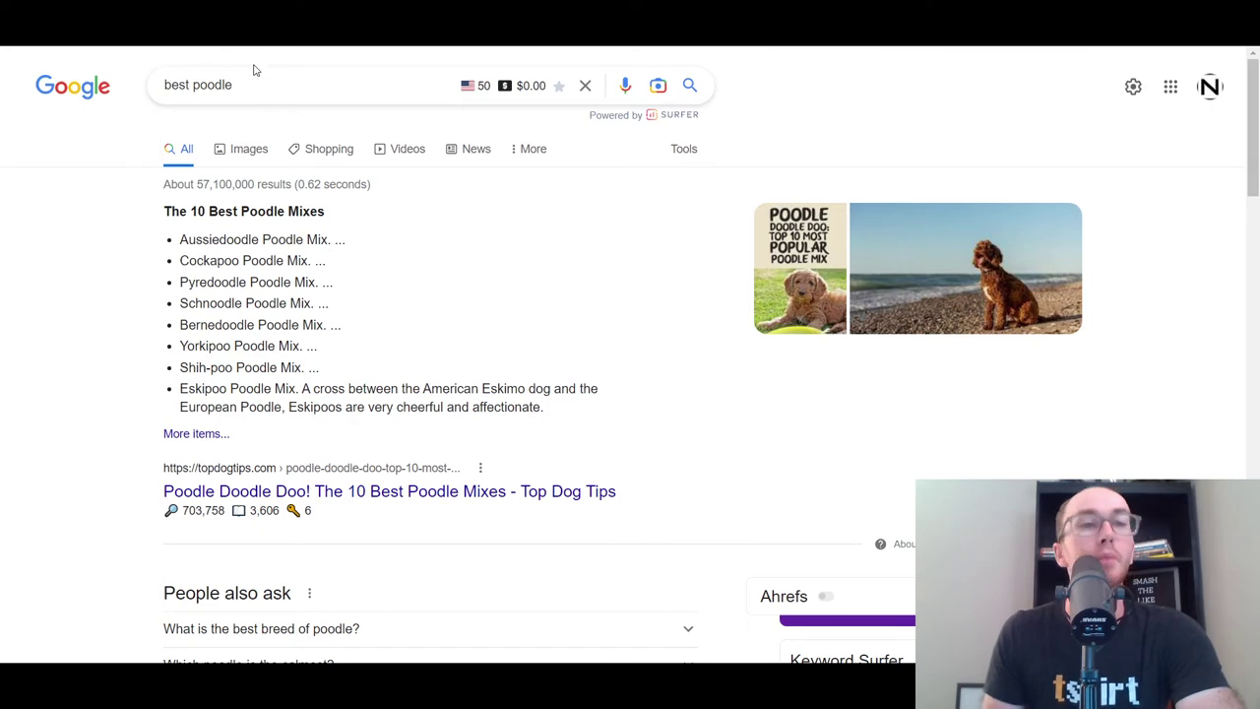
- Review Keyword Surfer's sidebar and CPC figure for 'best poodle', then show Google's autocomplete suggestions
scroll(681, 276, "down", 5)
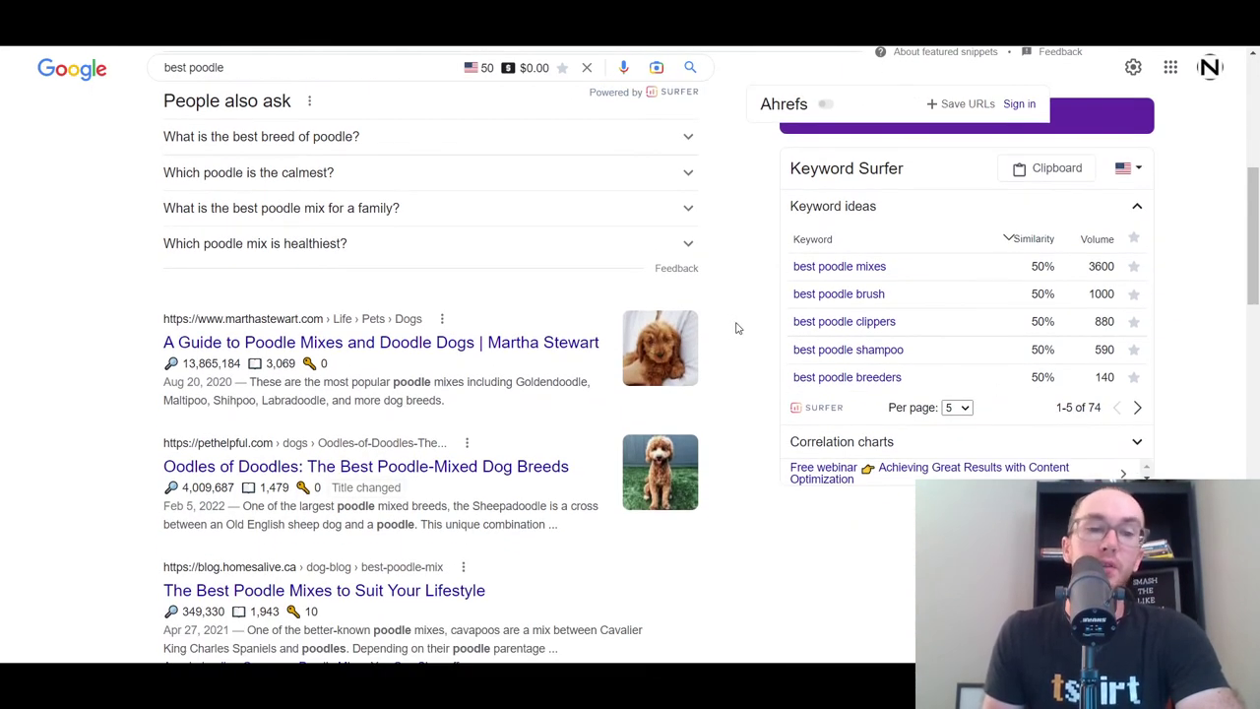
scroll(910, 260, "up", 5)
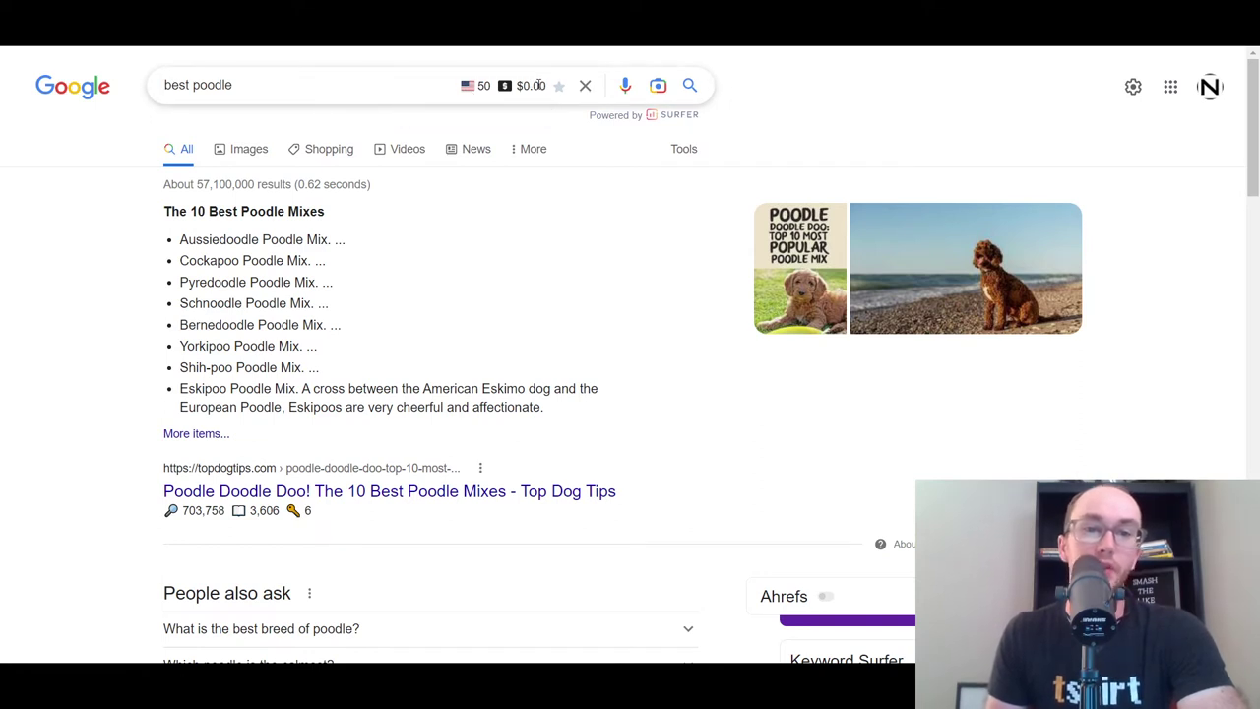
mouse_move(539, 89)
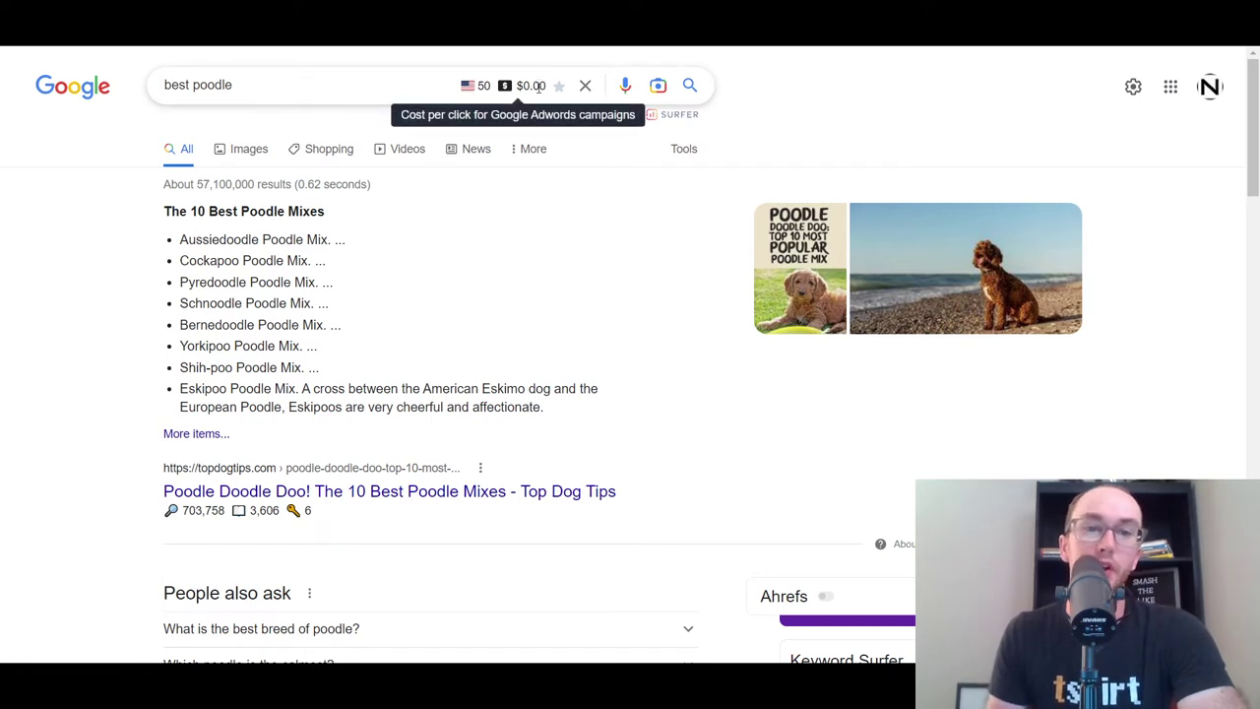
left_click(261, 84)
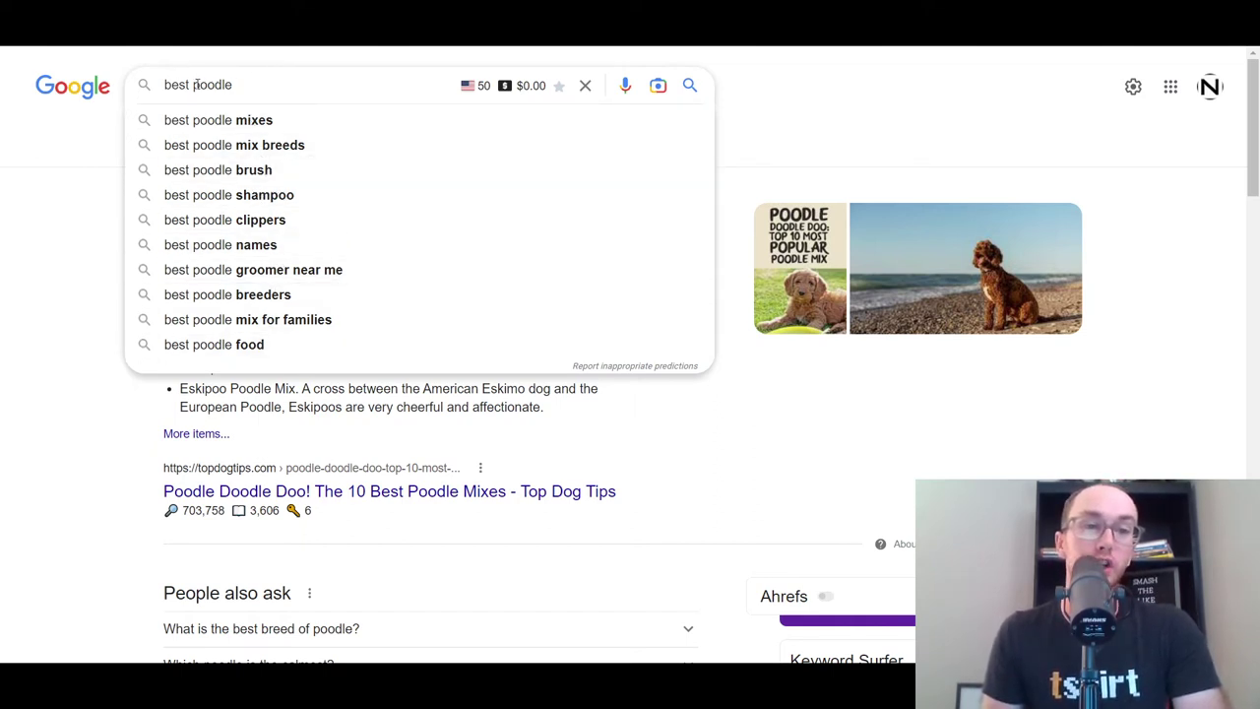
- Edit the query and pick the 'best poodle names' suggestion to search it
left_click_drag(194, 85, 178, 84)
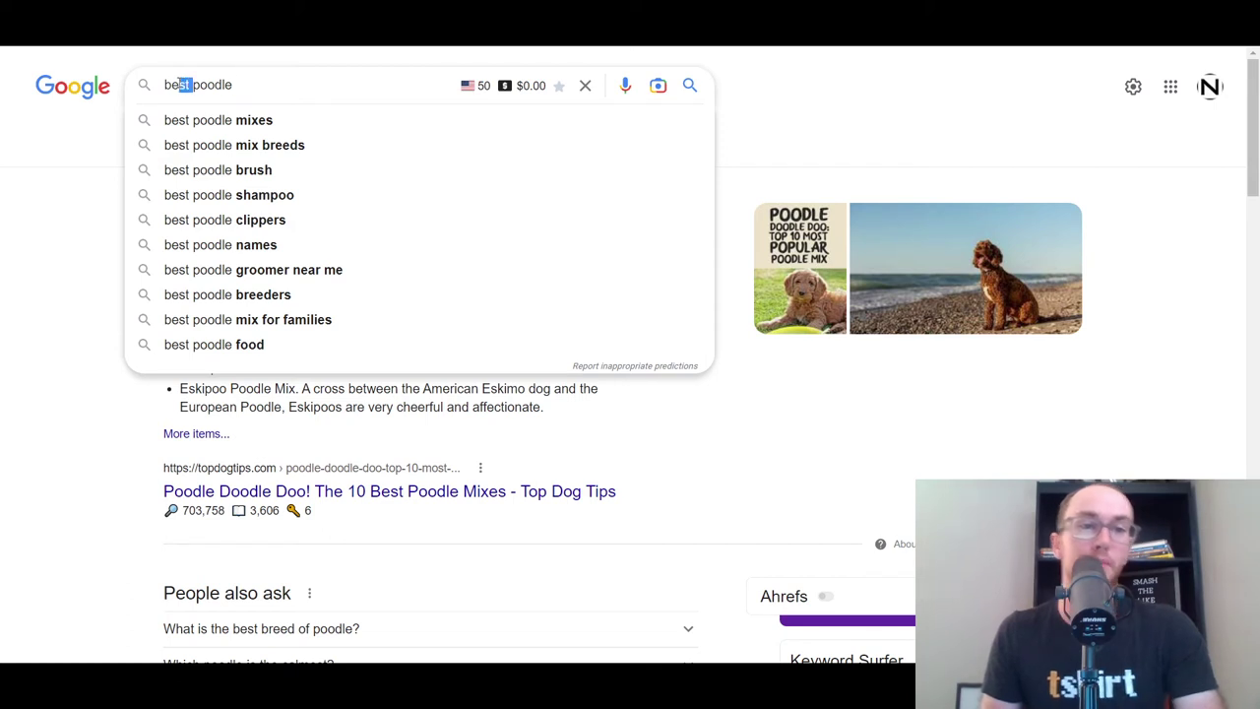
key("BackSpace")
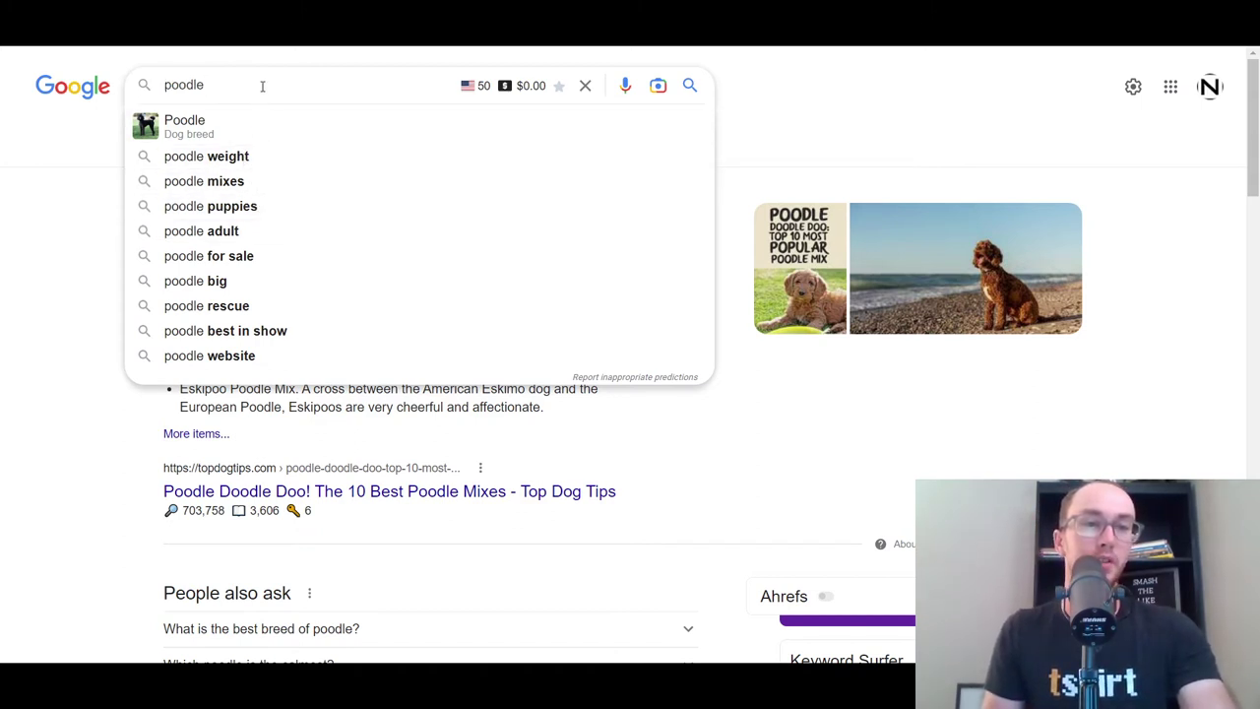
type("vs")
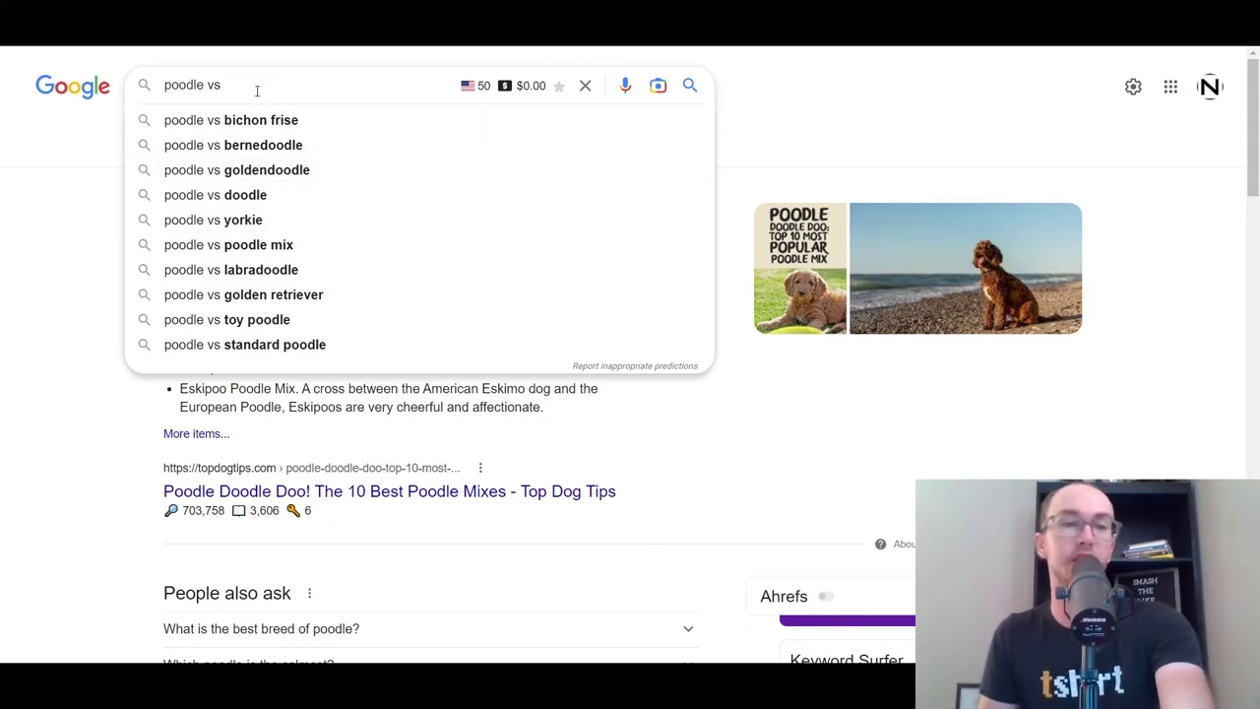
key("BackSpace")
key("BackSpace")
key("BackSpace")
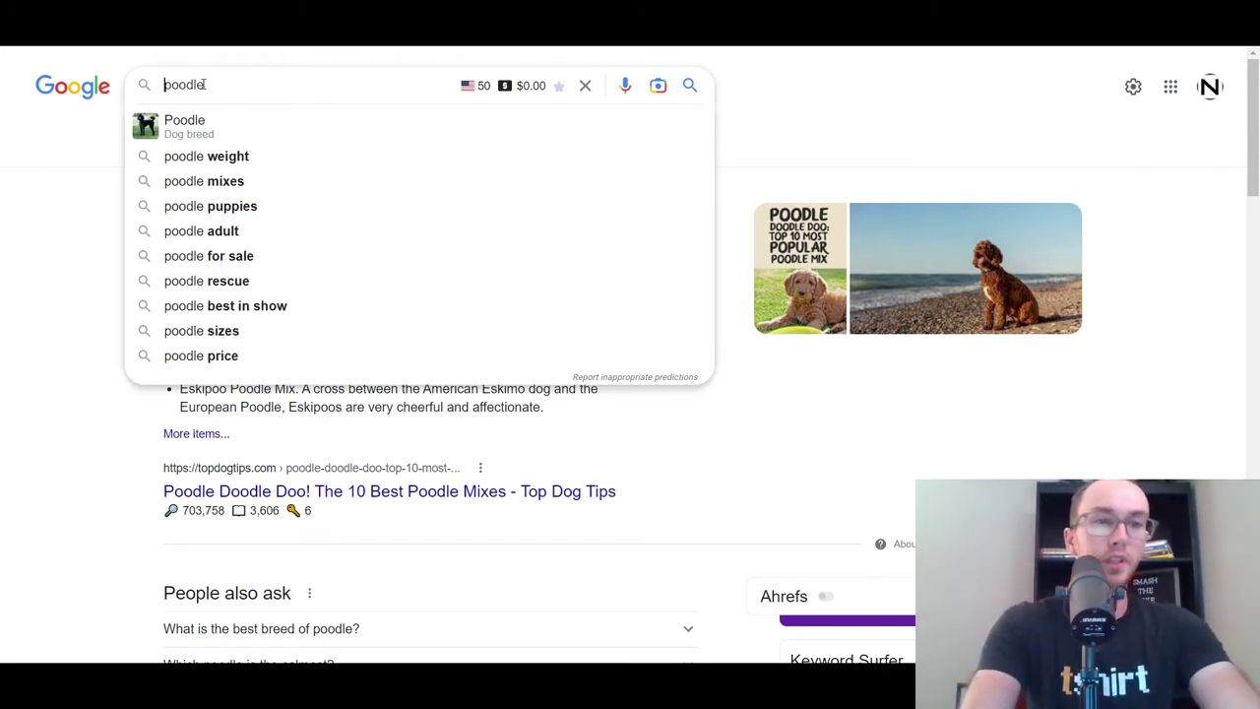
type("best")
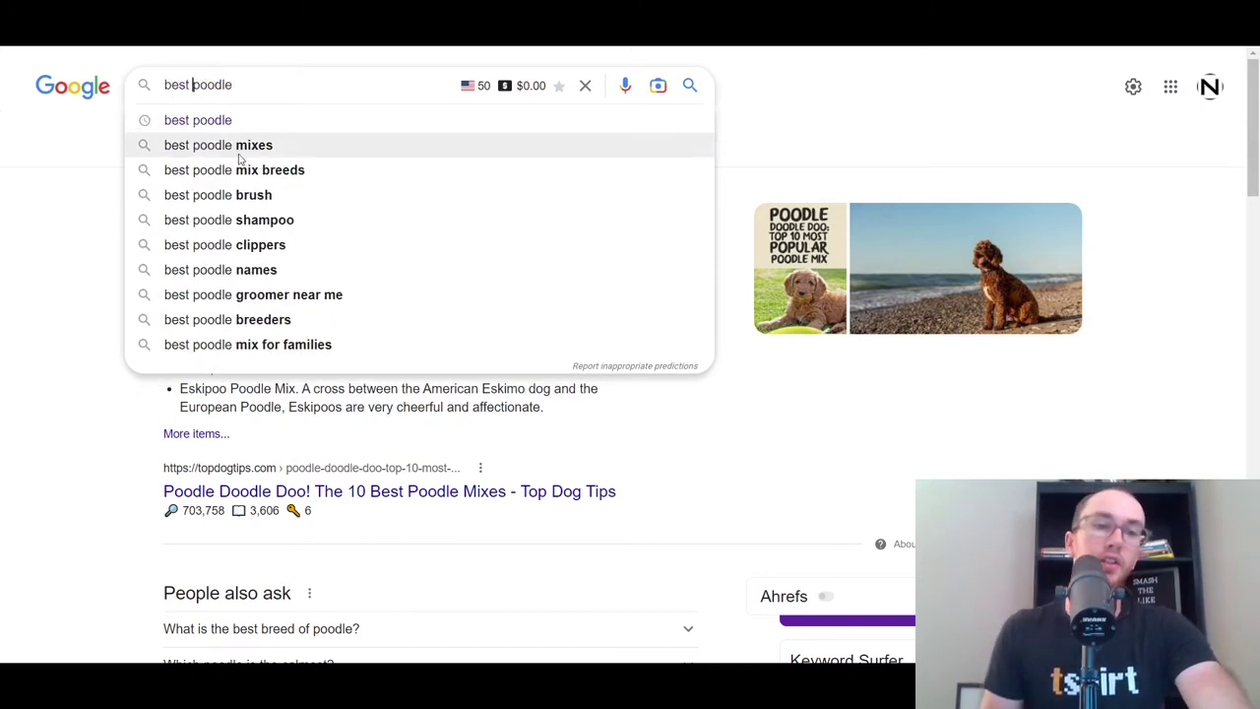
left_click(304, 280)
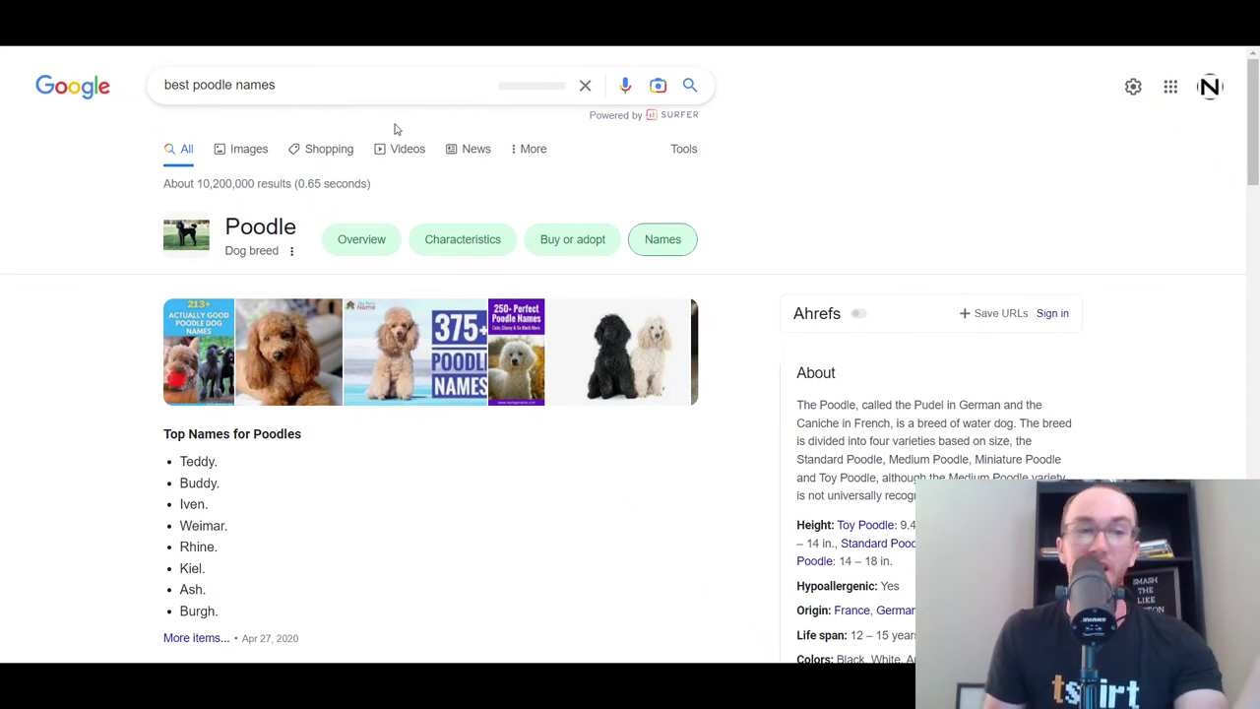
- Change the query to 'poodle names', search it, and scroll its results showing 1,600 volume
left_click(332, 96)
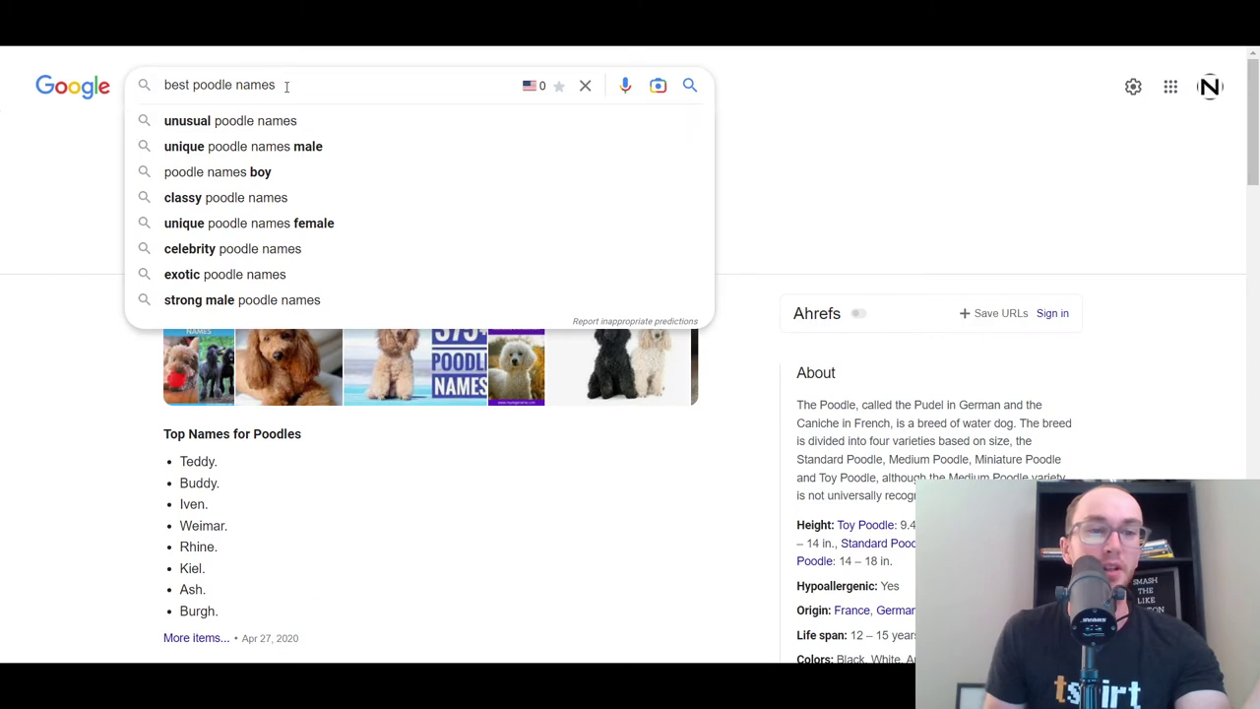
double_click(178, 85)
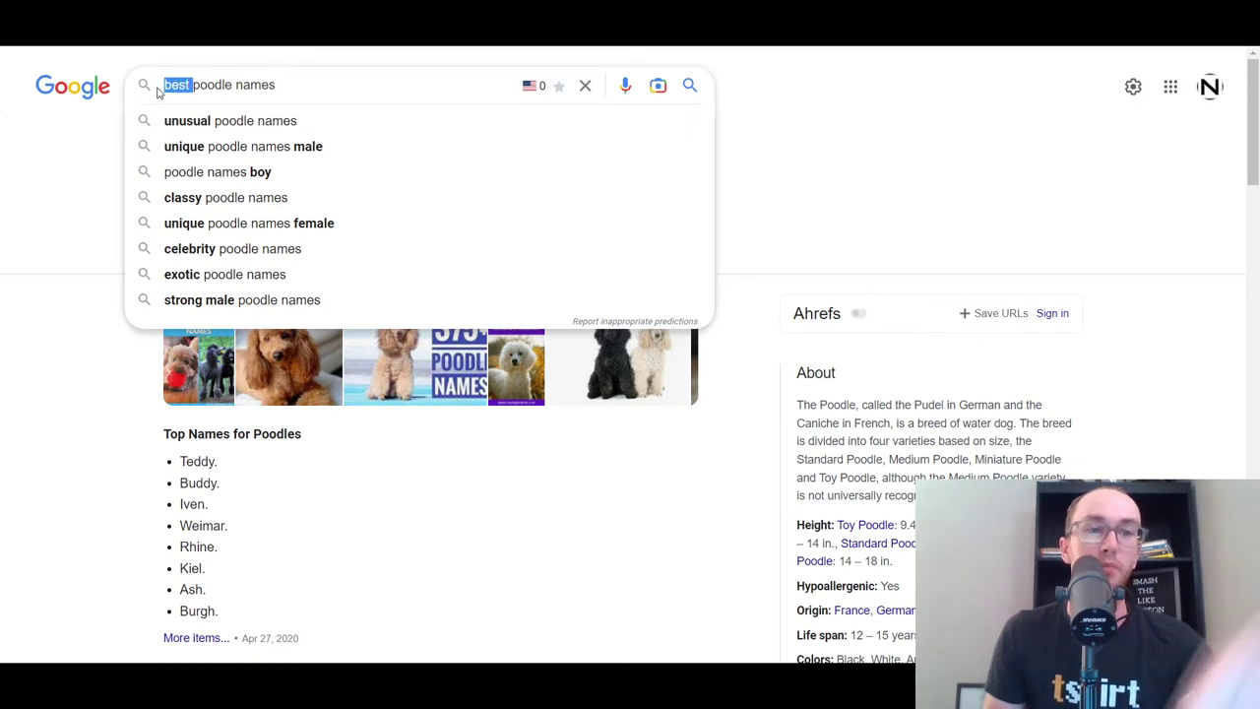
key("BackSpace")
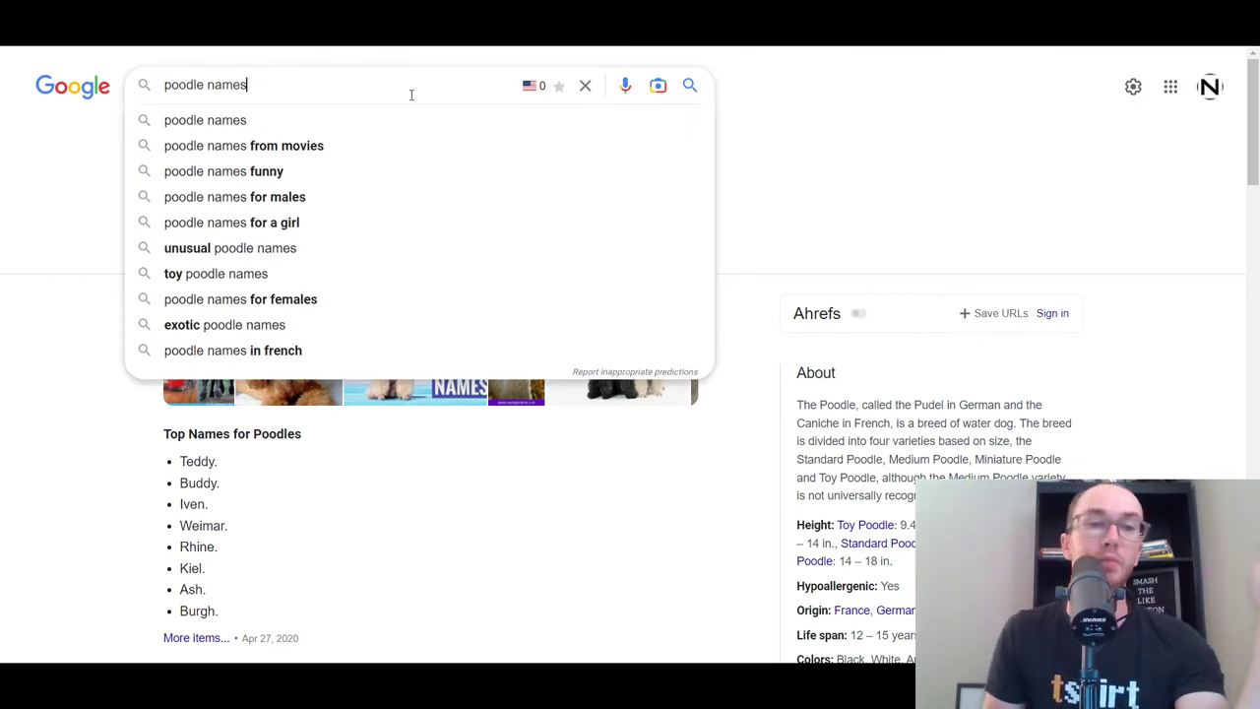
key("Return")
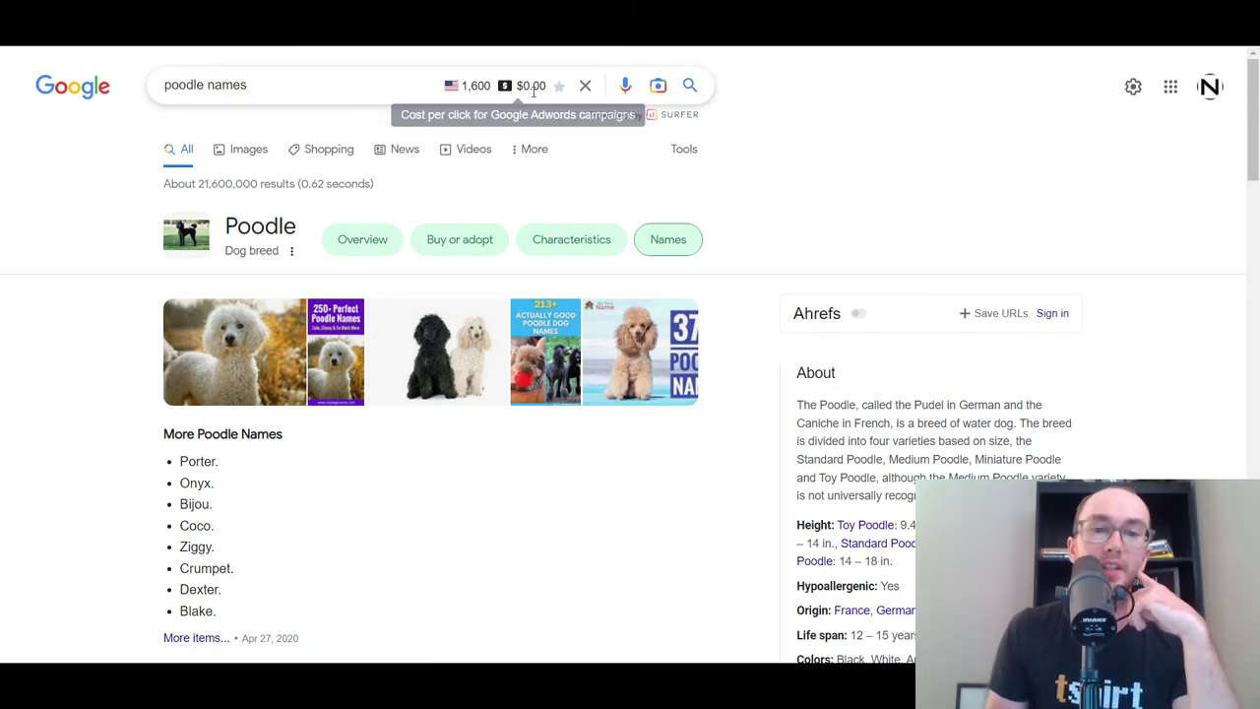
scroll(591, 216, "down", 3)
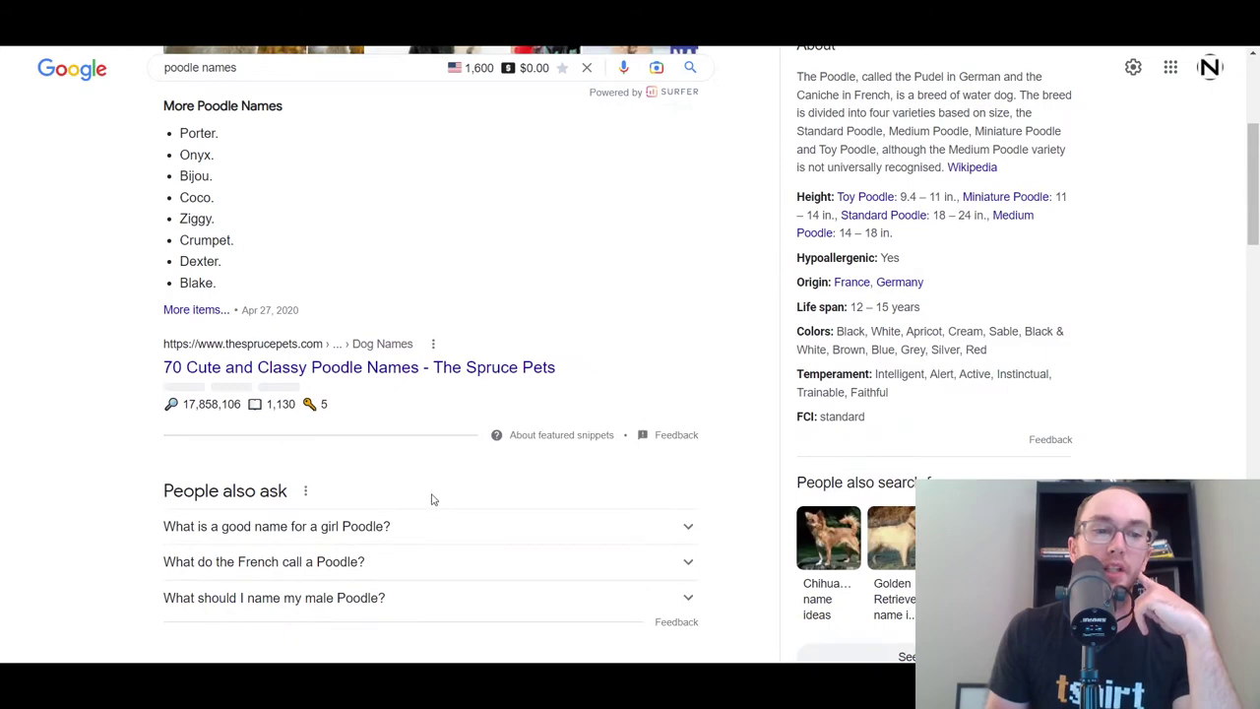
scroll(431, 499, "down", 4)
scroll(320, 457, "up", 4)
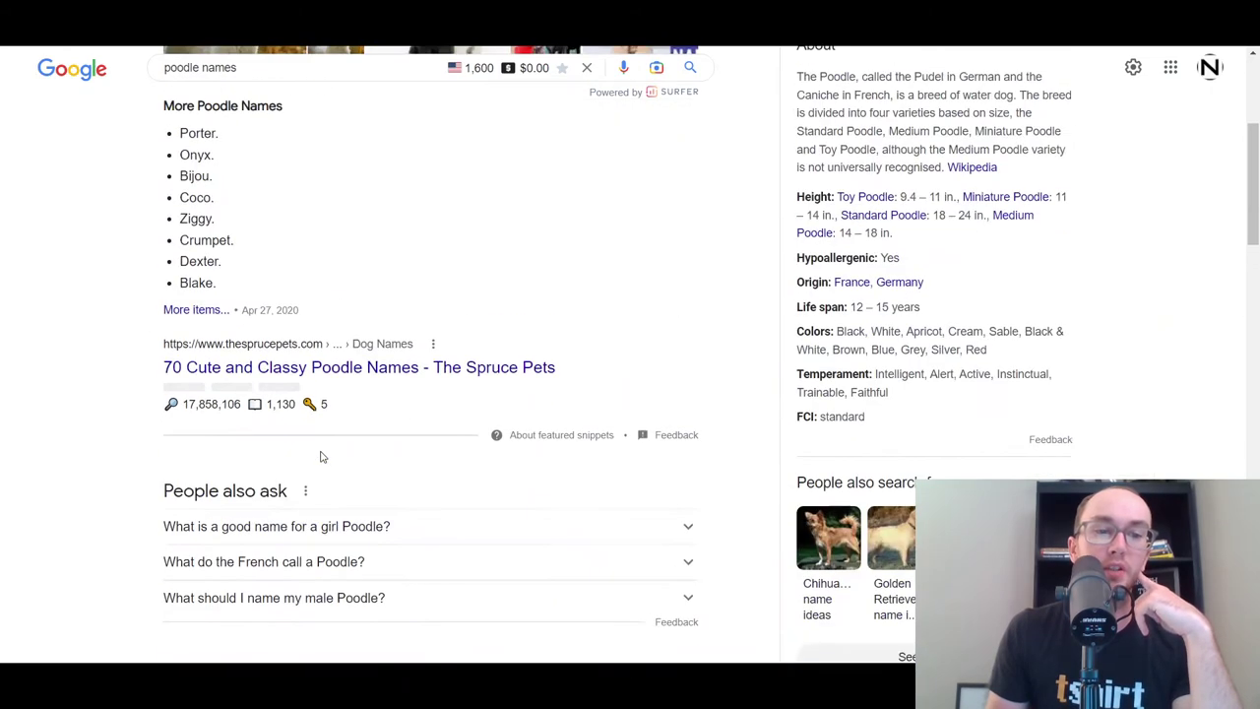
scroll(320, 457, "up", 2)
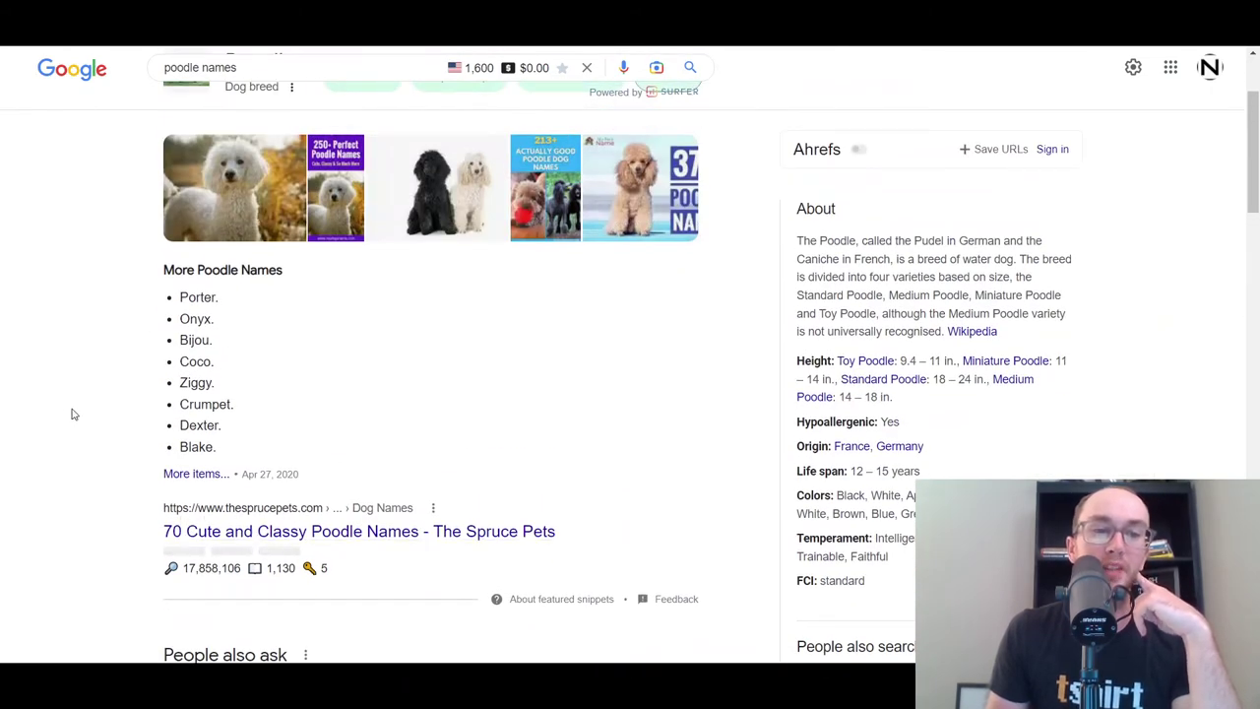
scroll(71, 414, "up", 2)
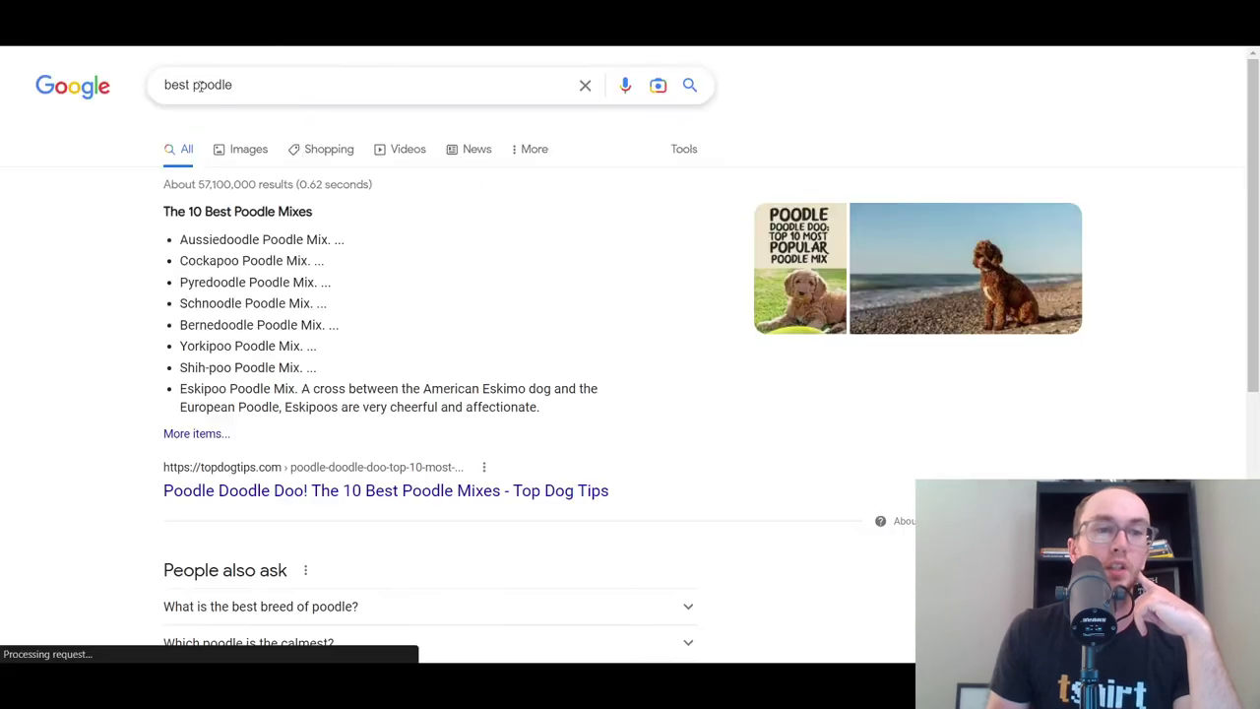
- Scroll the 'best poodle' results down to Related searches and back, then open and close the autocomplete list
scroll(97, 379, "down", 4)
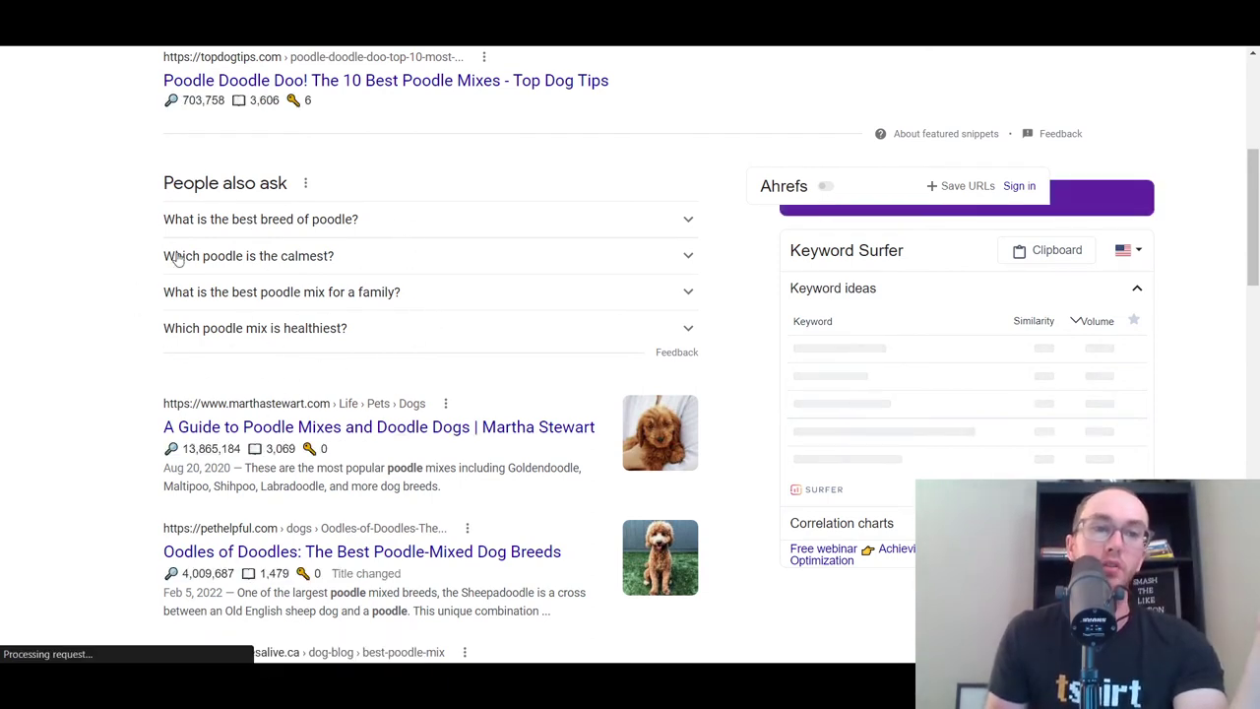
scroll(116, 238, "down", 4)
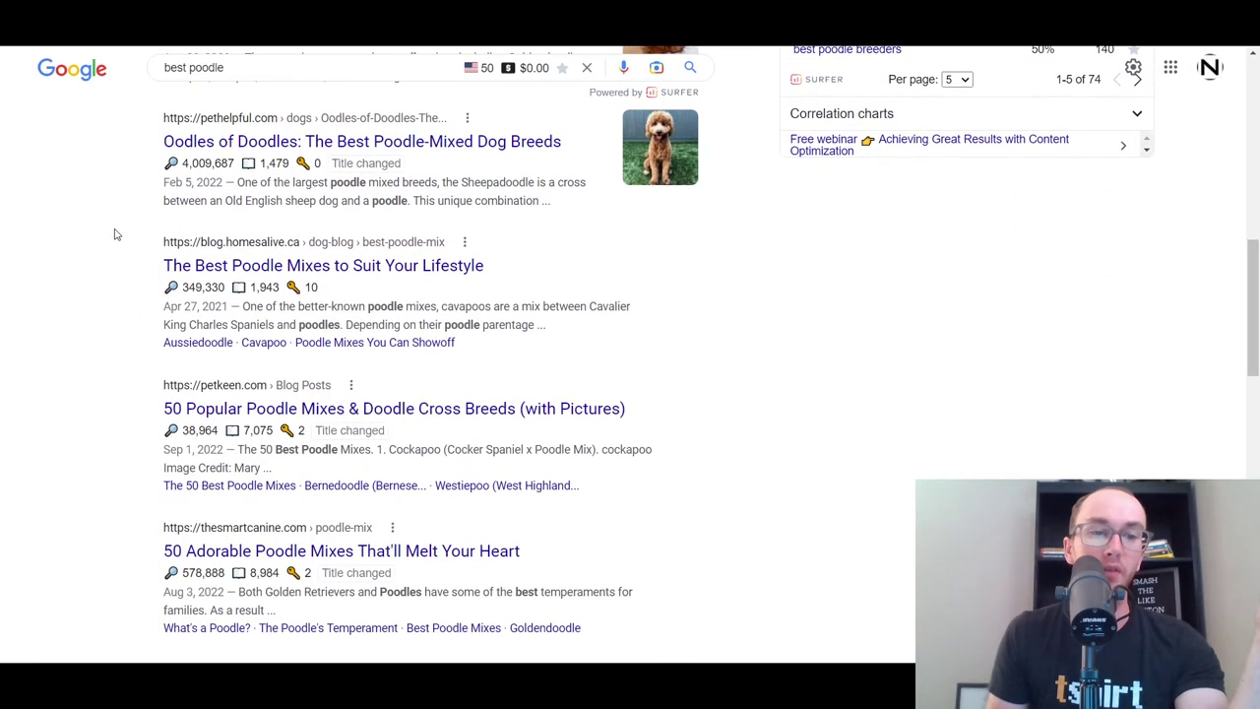
left_click_drag(1255, 292, 1247, 483)
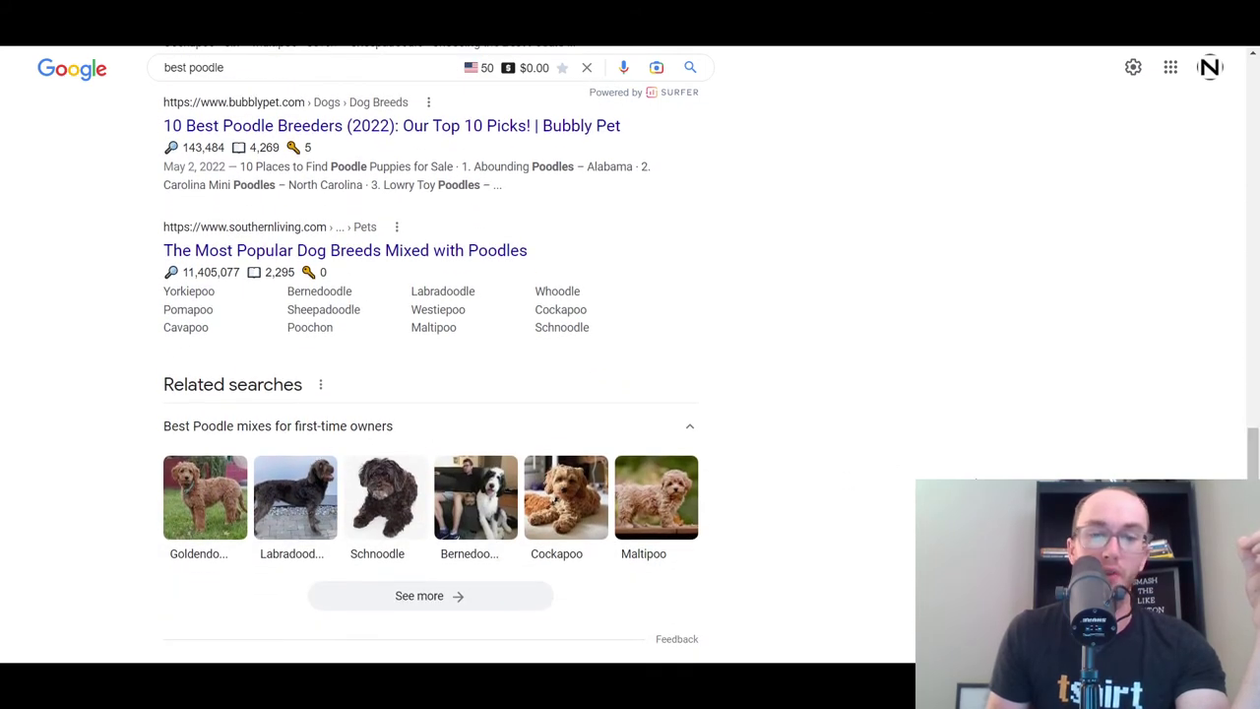
scroll(556, 501, "down", 2)
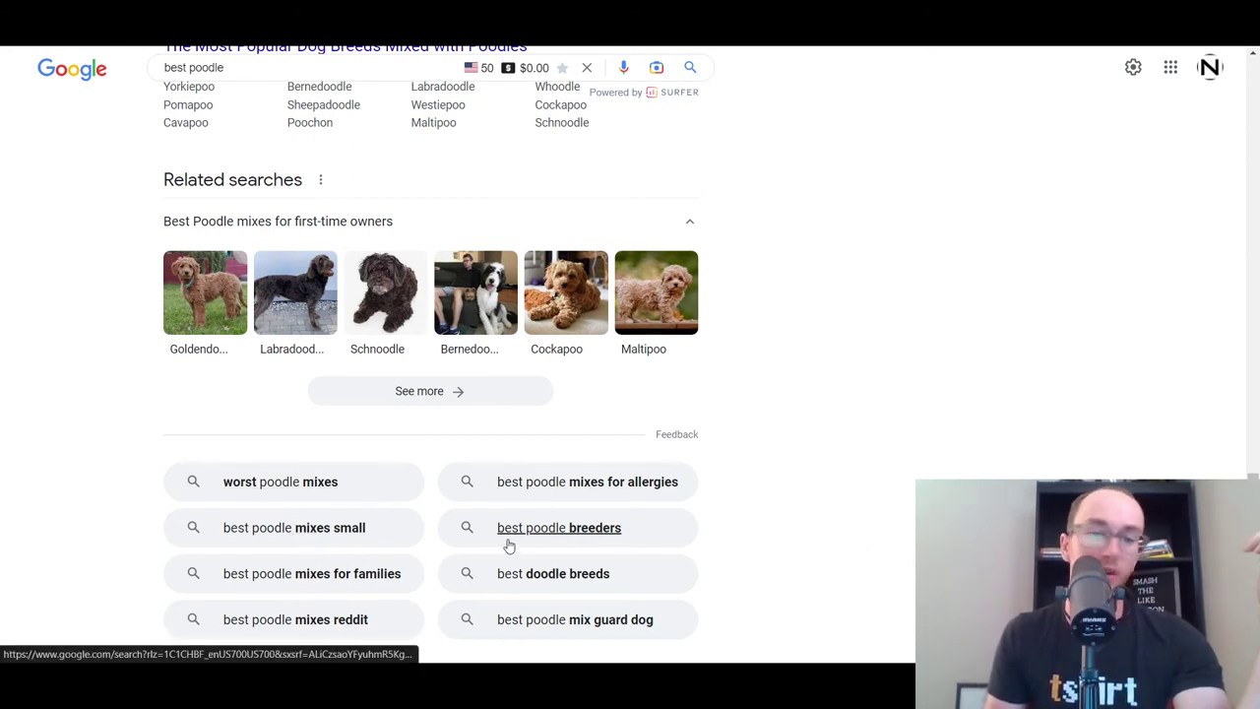
scroll(831, 408, "up", 15)
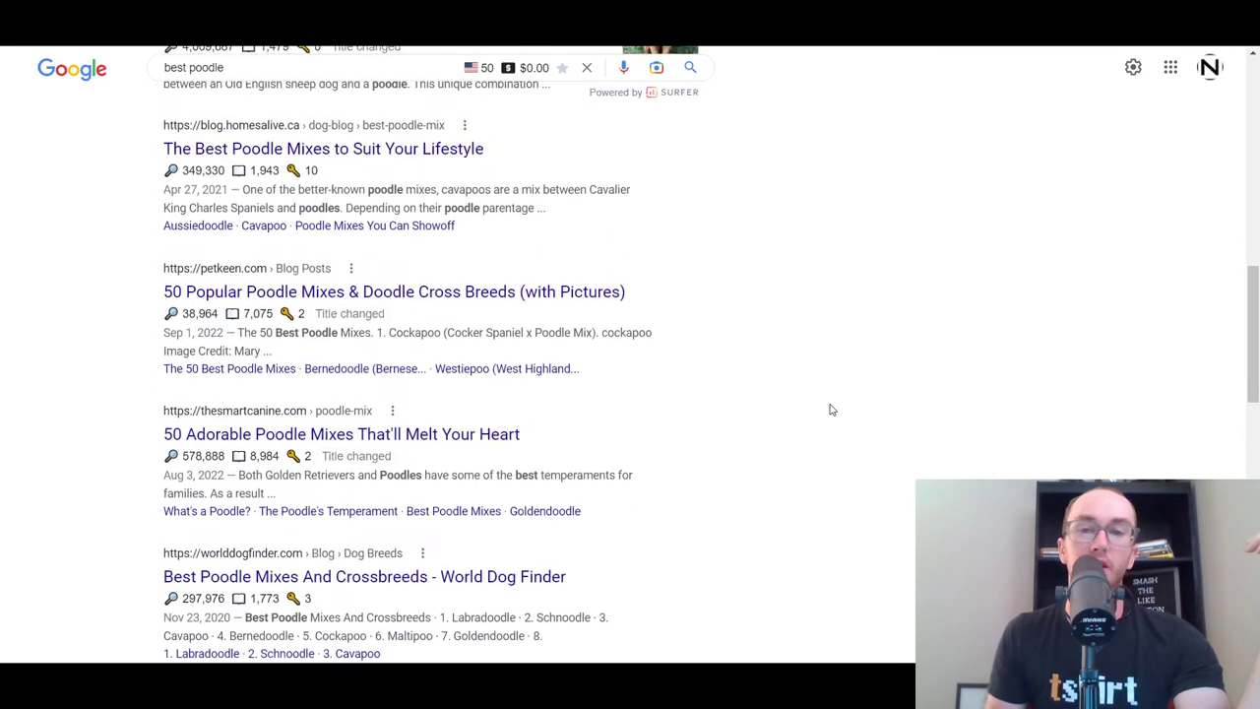
left_click(297, 76)
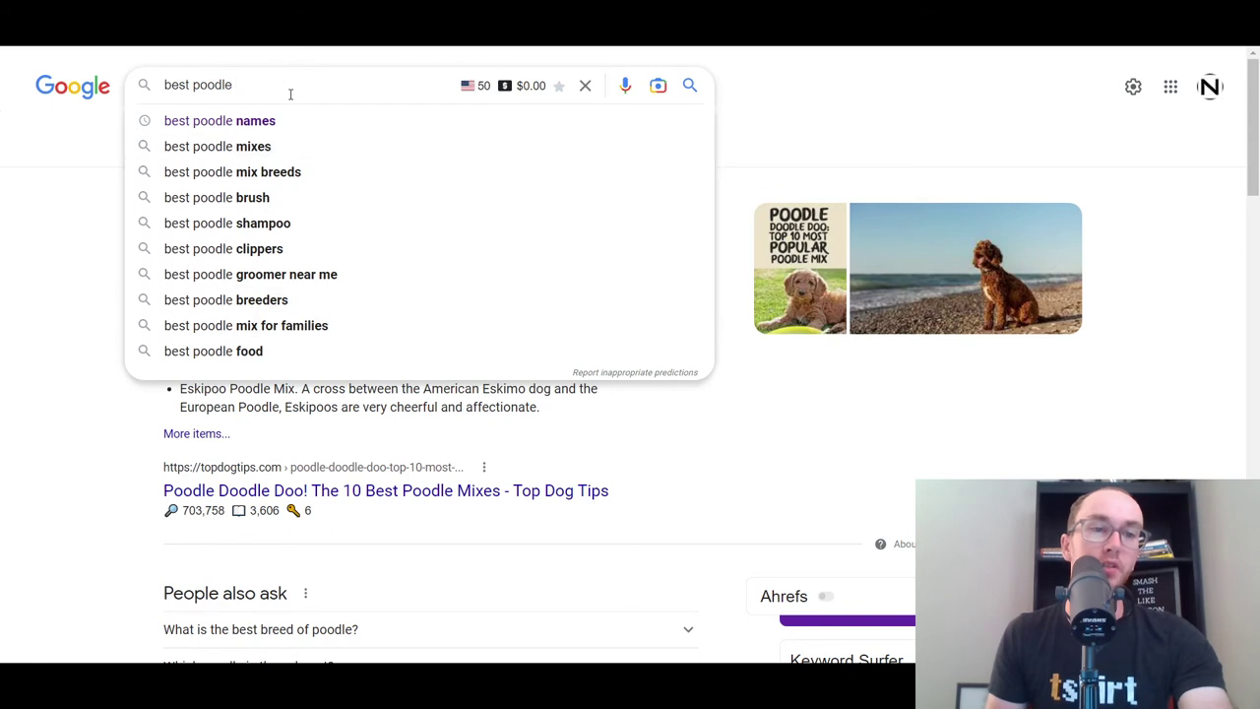
left_click(748, 114)
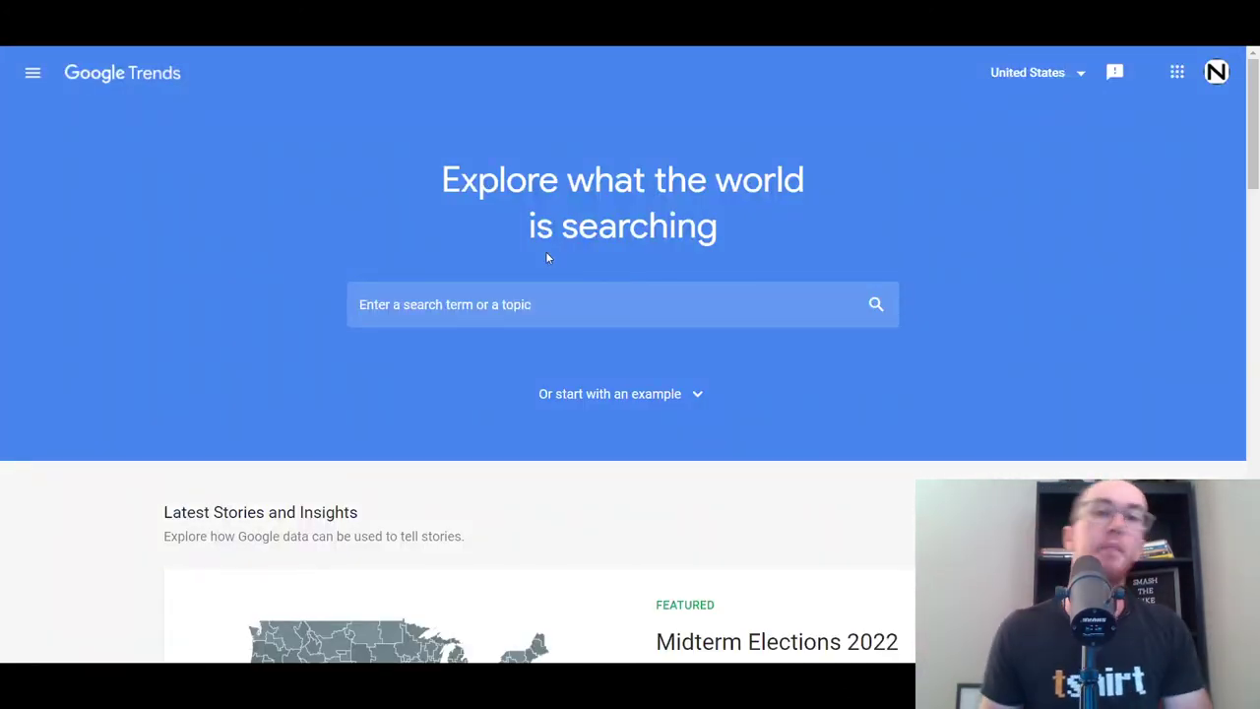
- Explore 'poodle' in Google Trends with the time range set to 2004 - present
left_click(541, 304)
type("p")
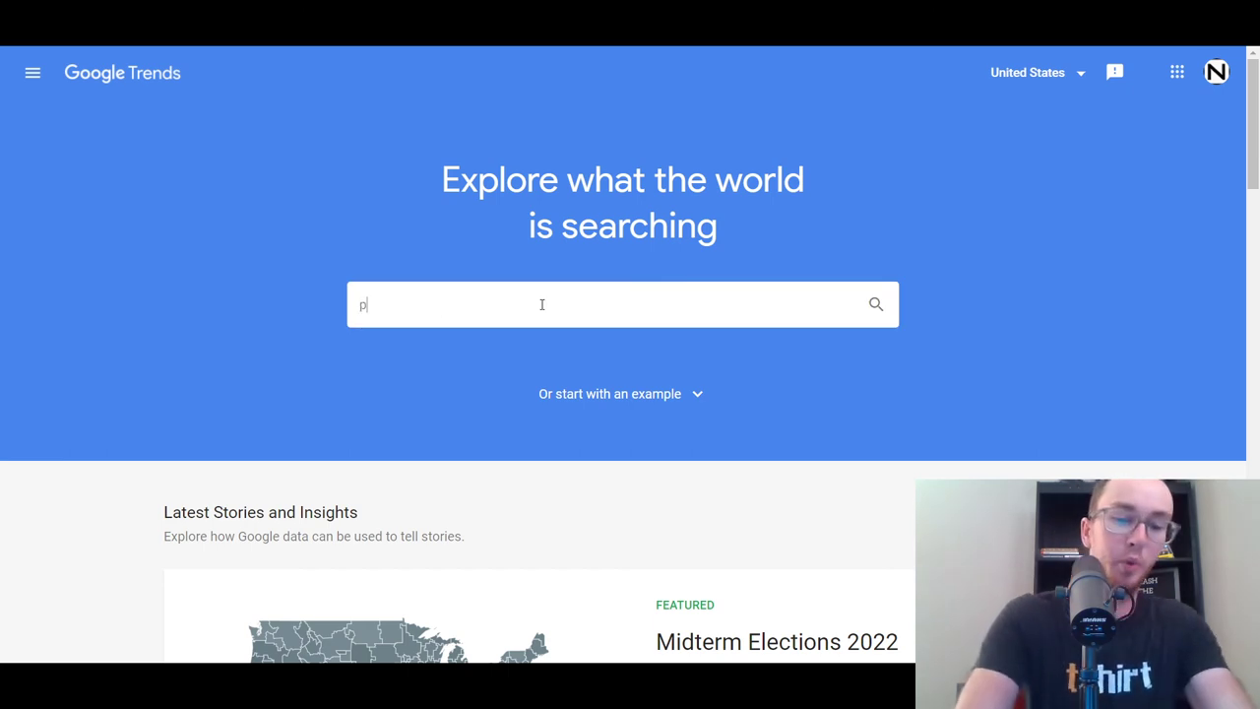
type("oodle")
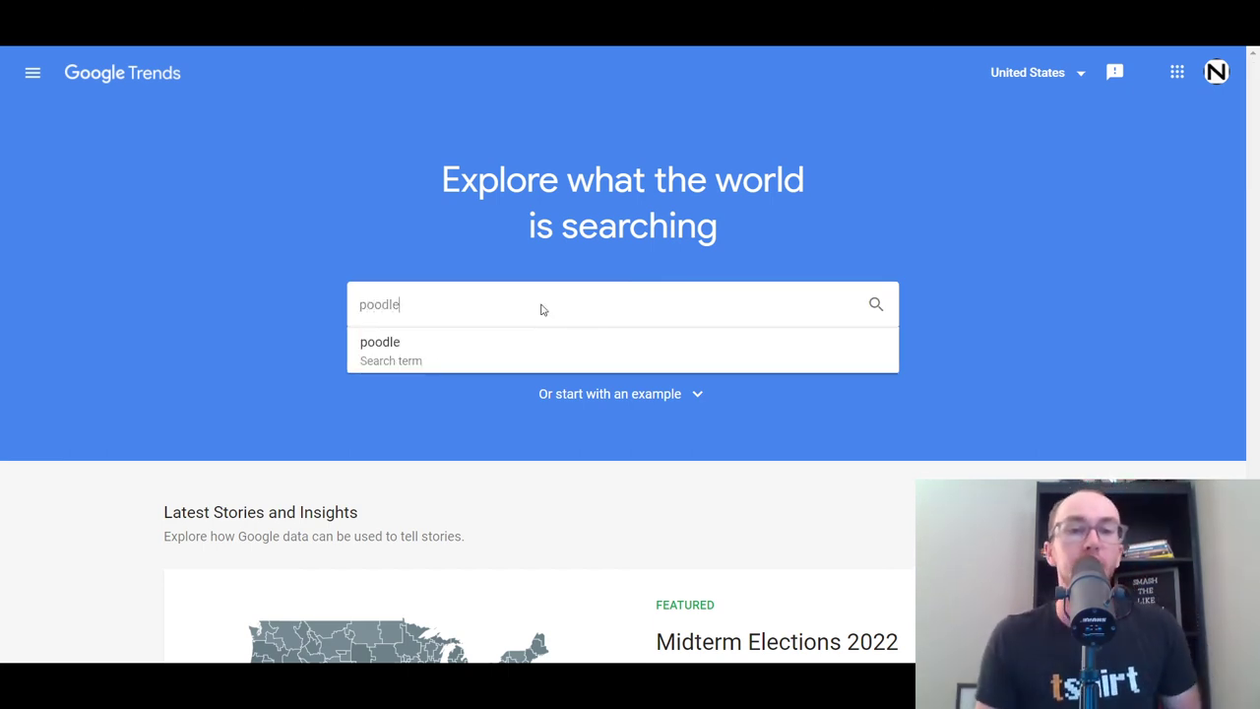
left_click(456, 334)
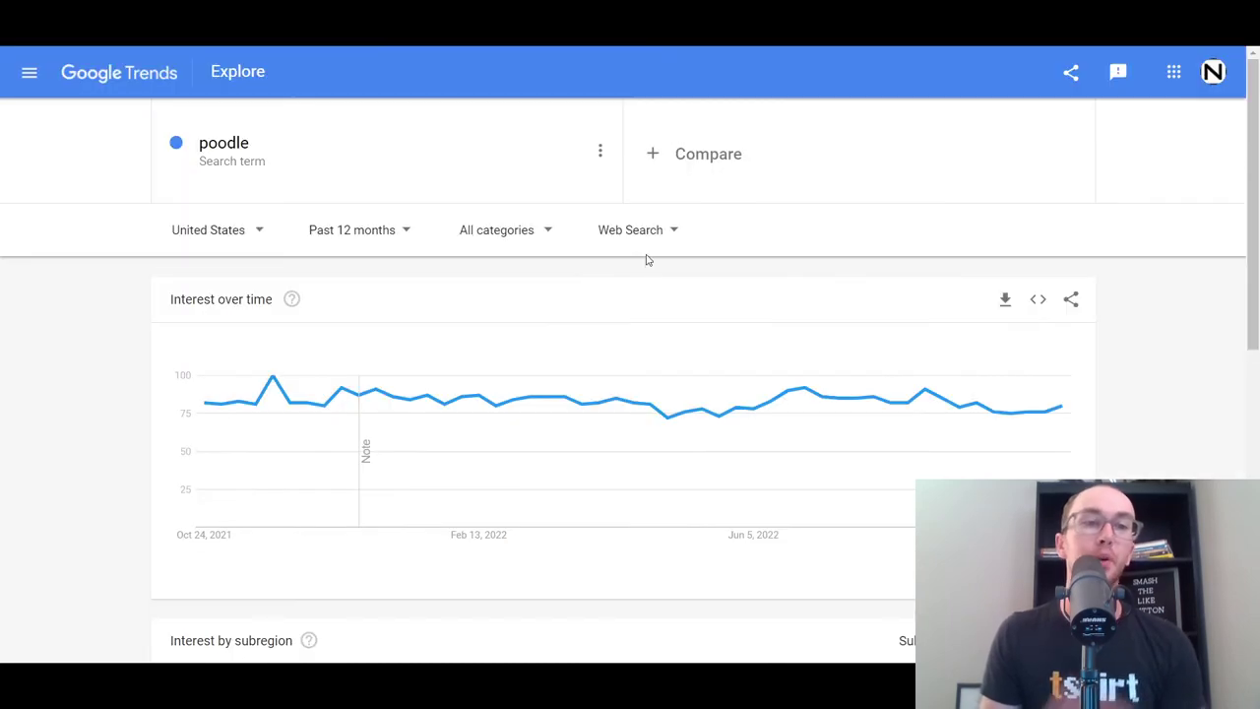
left_click(393, 241)
left_click(329, 543)
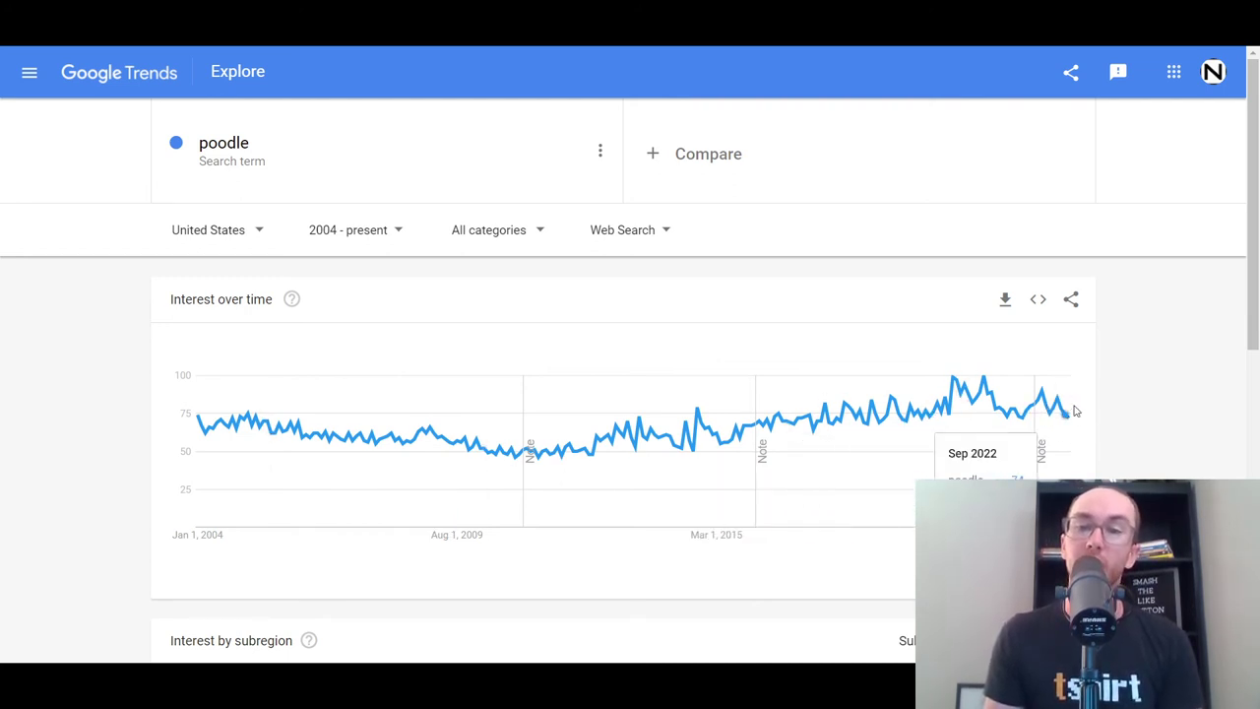
- Check the 'yorkie' and 'french bulldog' trends, then go back twice to the poodle chart
left_click(442, 156)
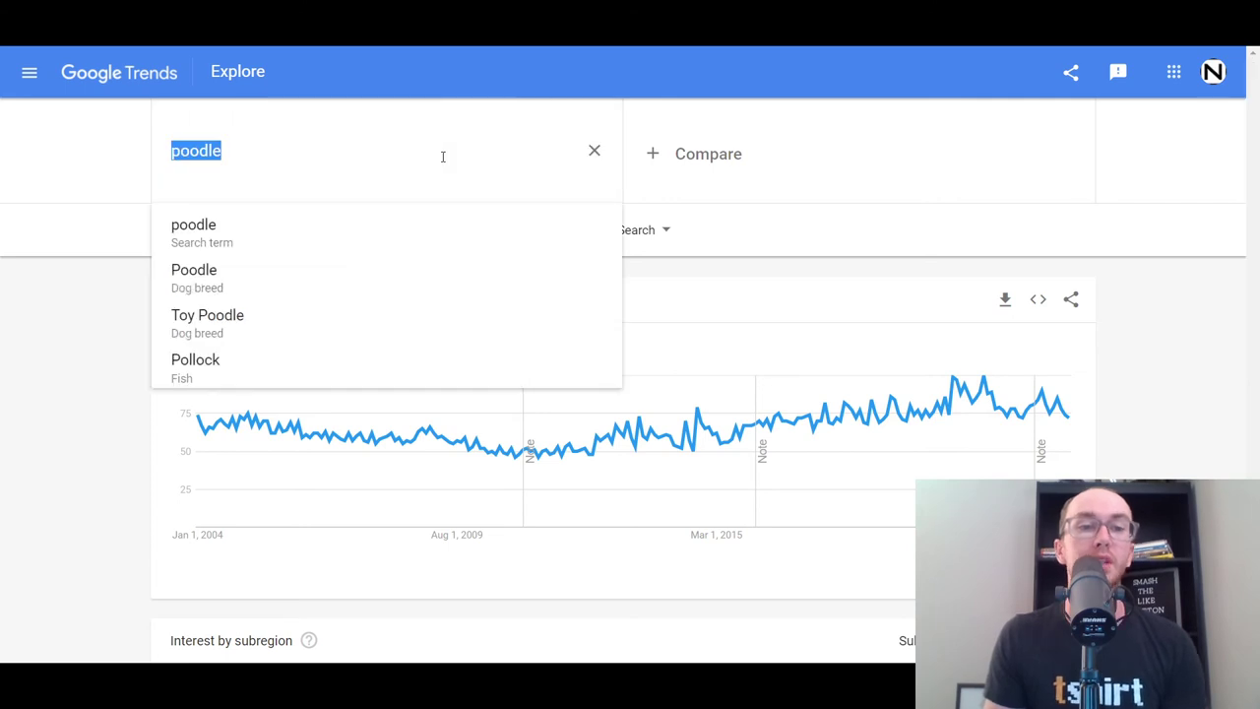
type("yorkie")
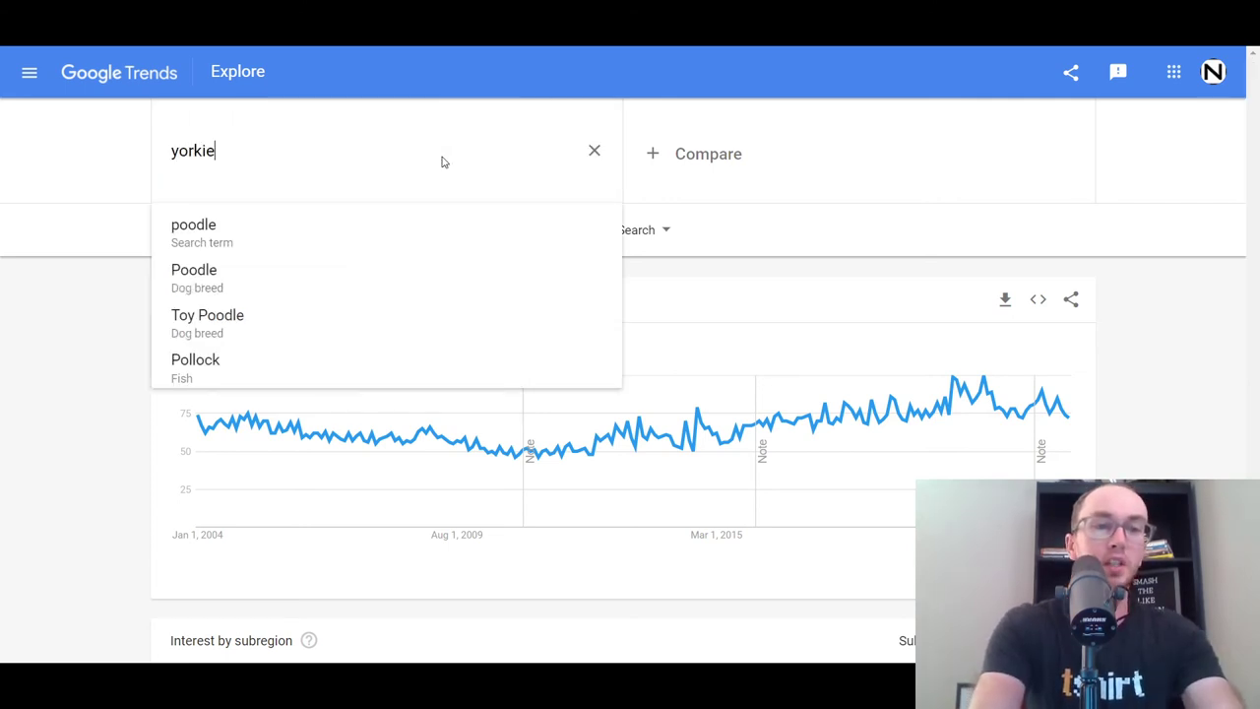
key("Return")
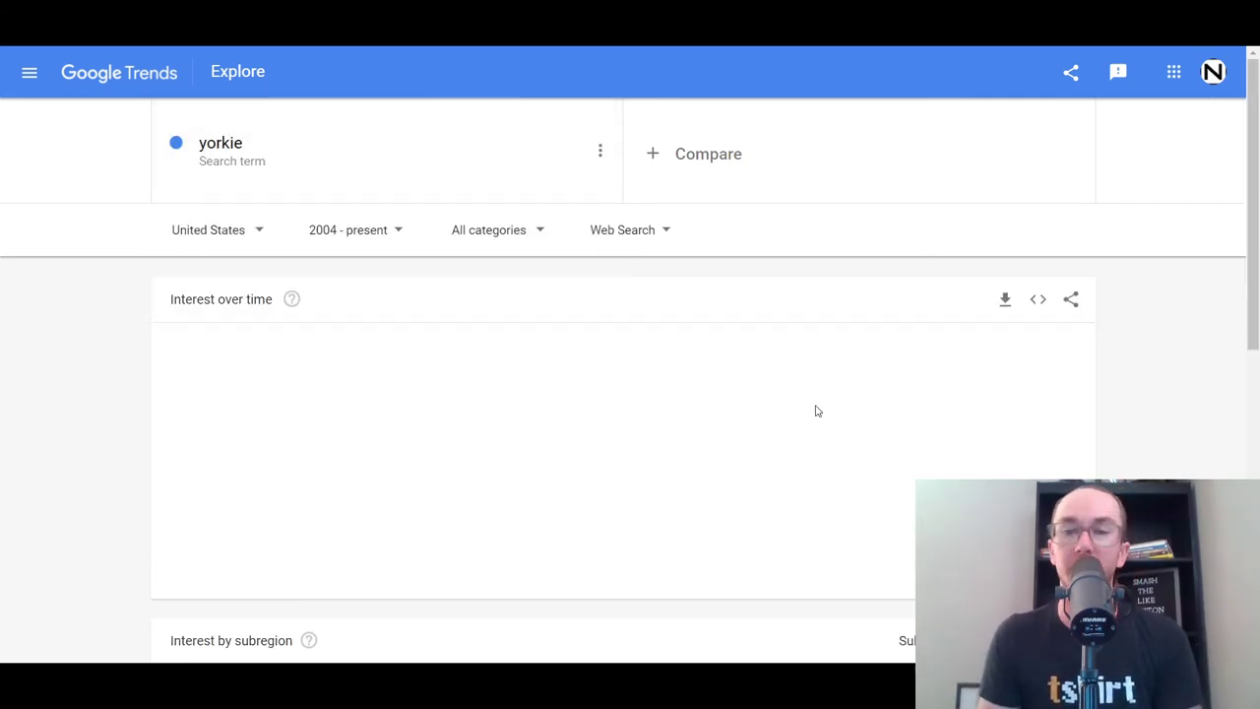
left_click(346, 164)
type("french ")
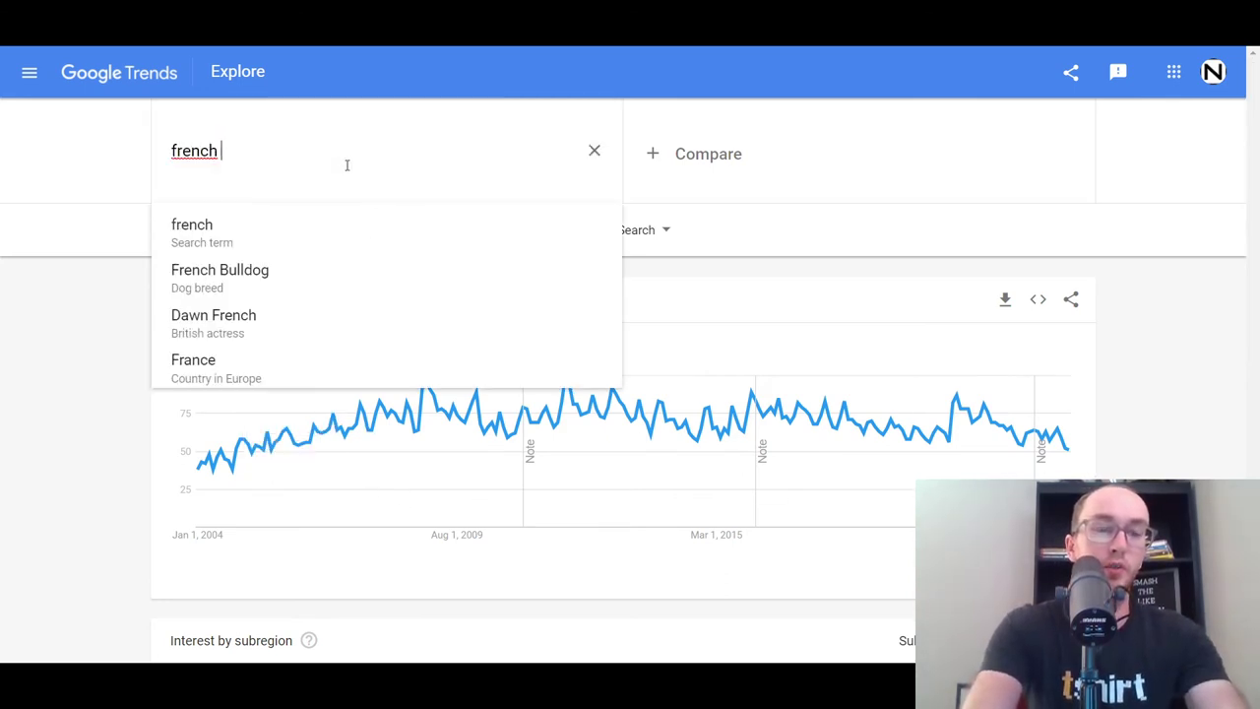
type("bulls")
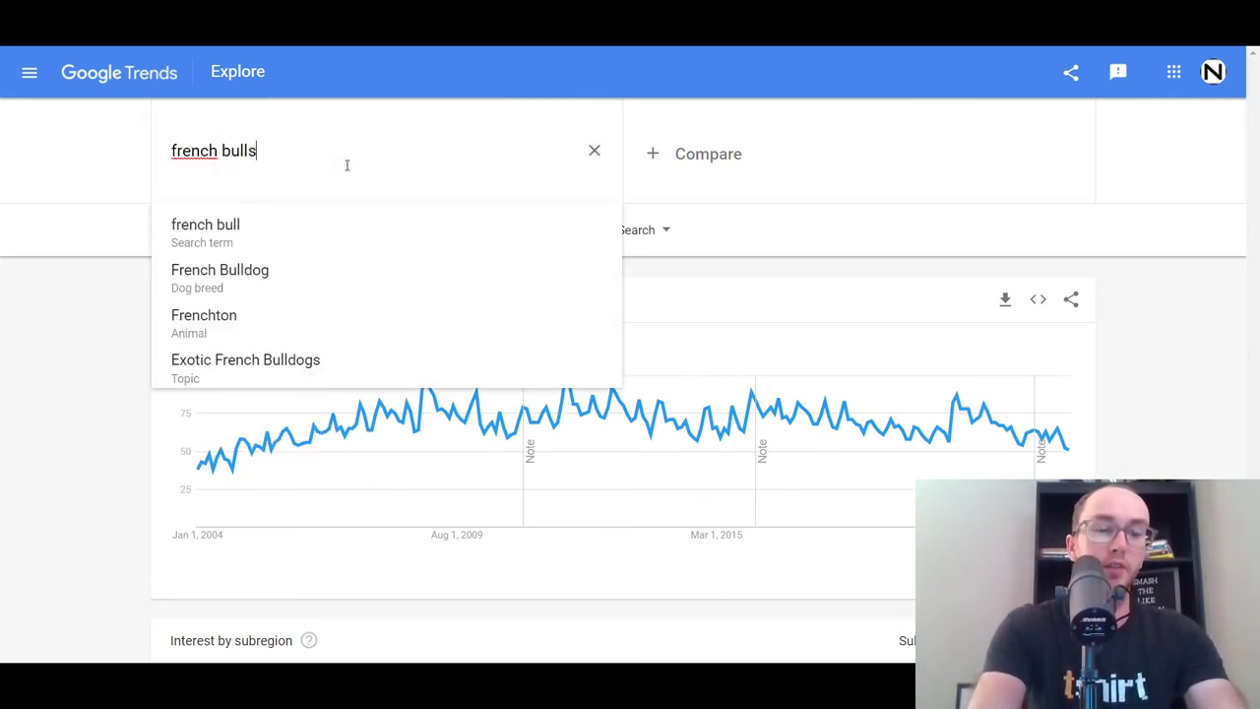
key("BackSpace")
key("Return")
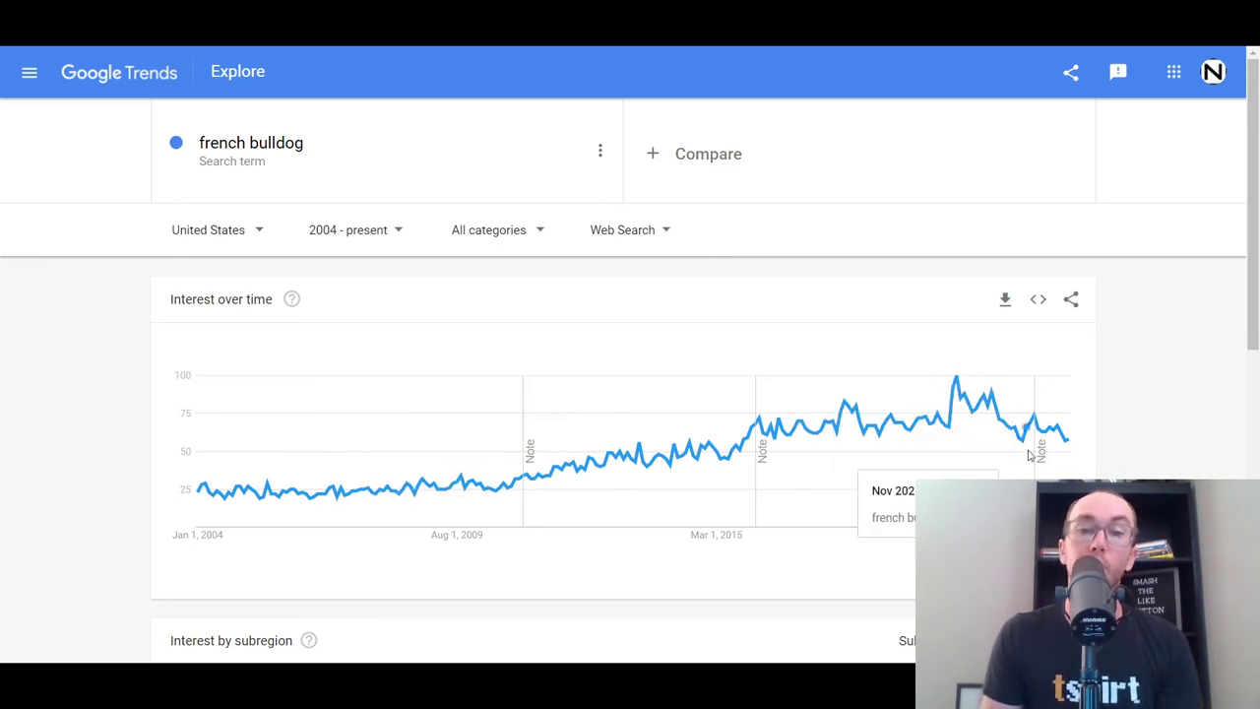
key("alt+Left")
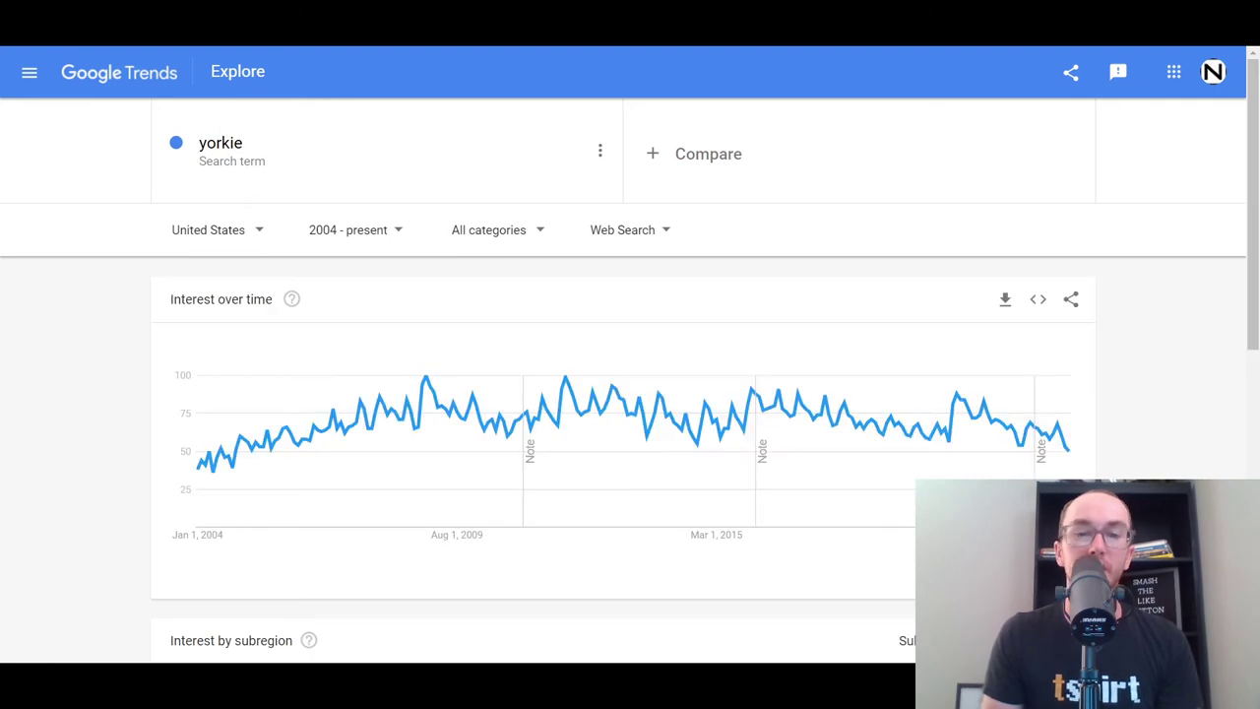
key("alt+Left")
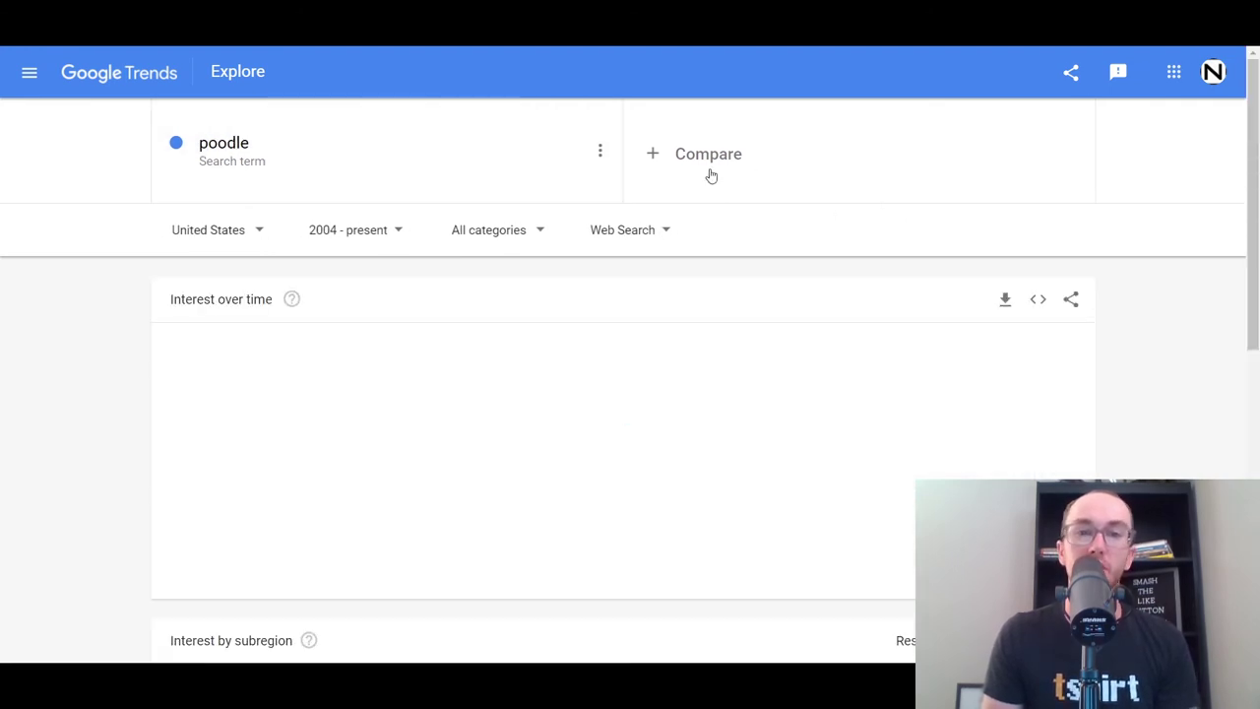
- Add 'yorkie' as a comparison term against poodle, then remove yorkie again
left_click(653, 173)
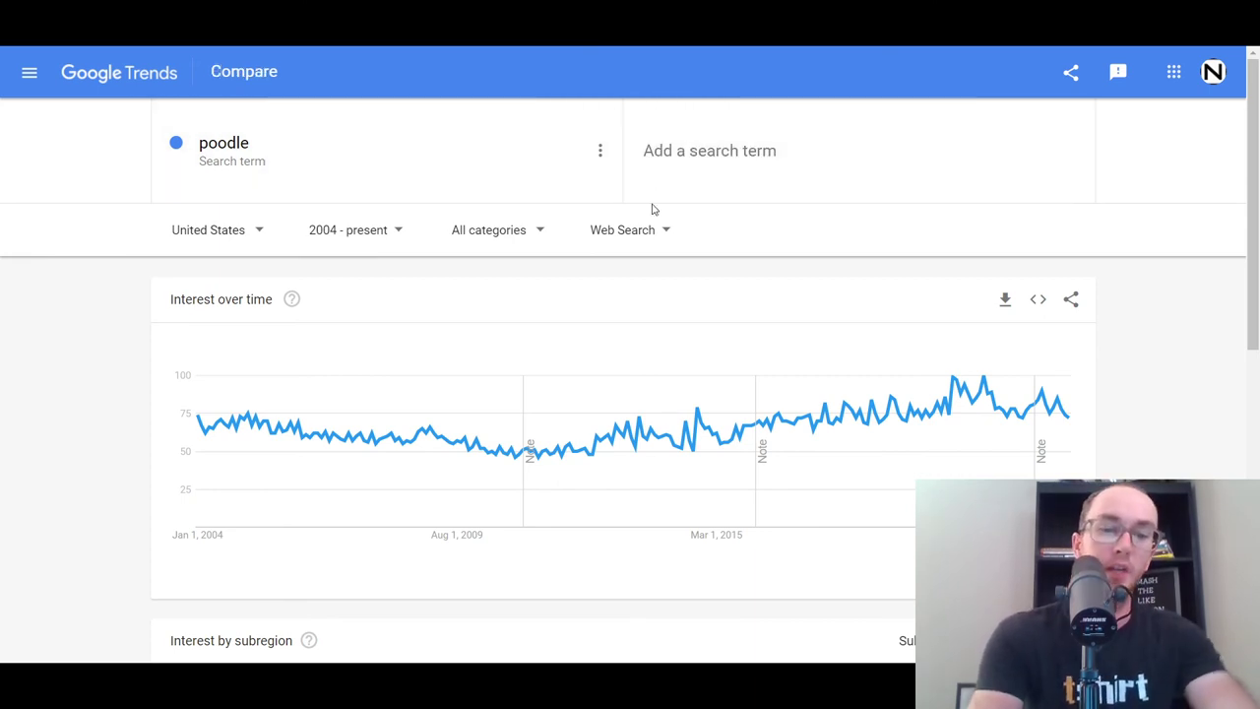
type("yorkie")
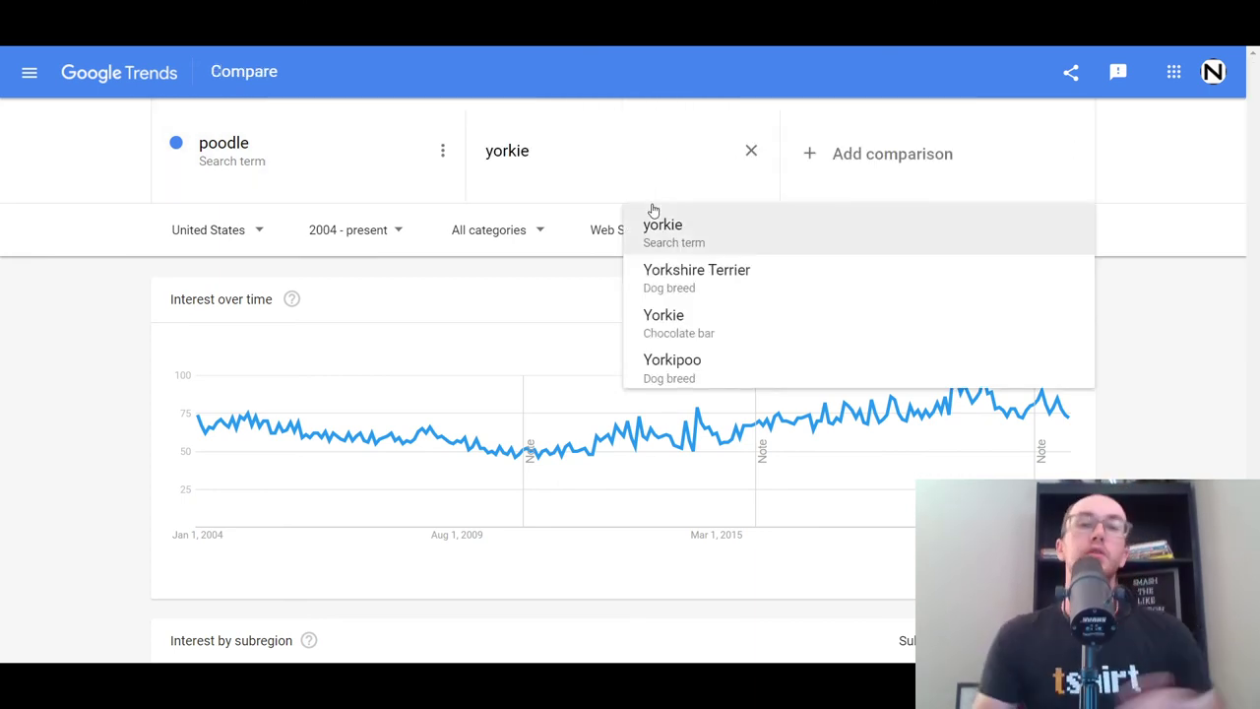
key("Return")
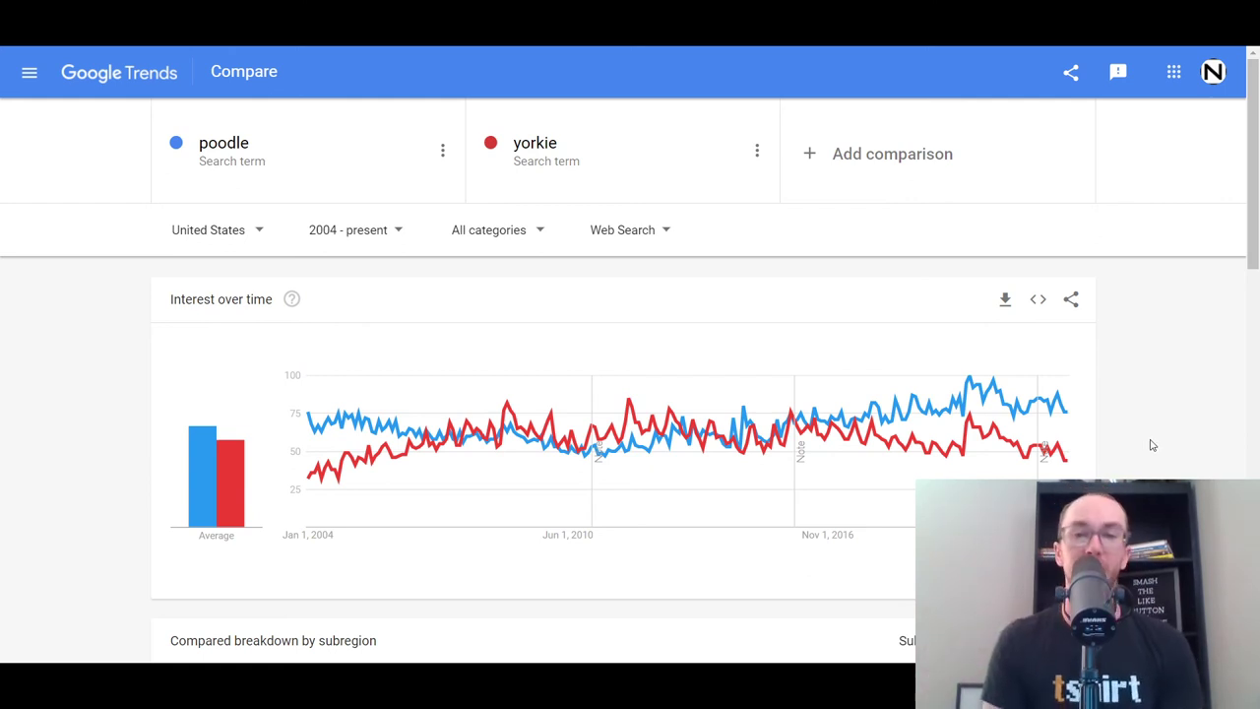
left_click(757, 155)
left_click(675, 148)
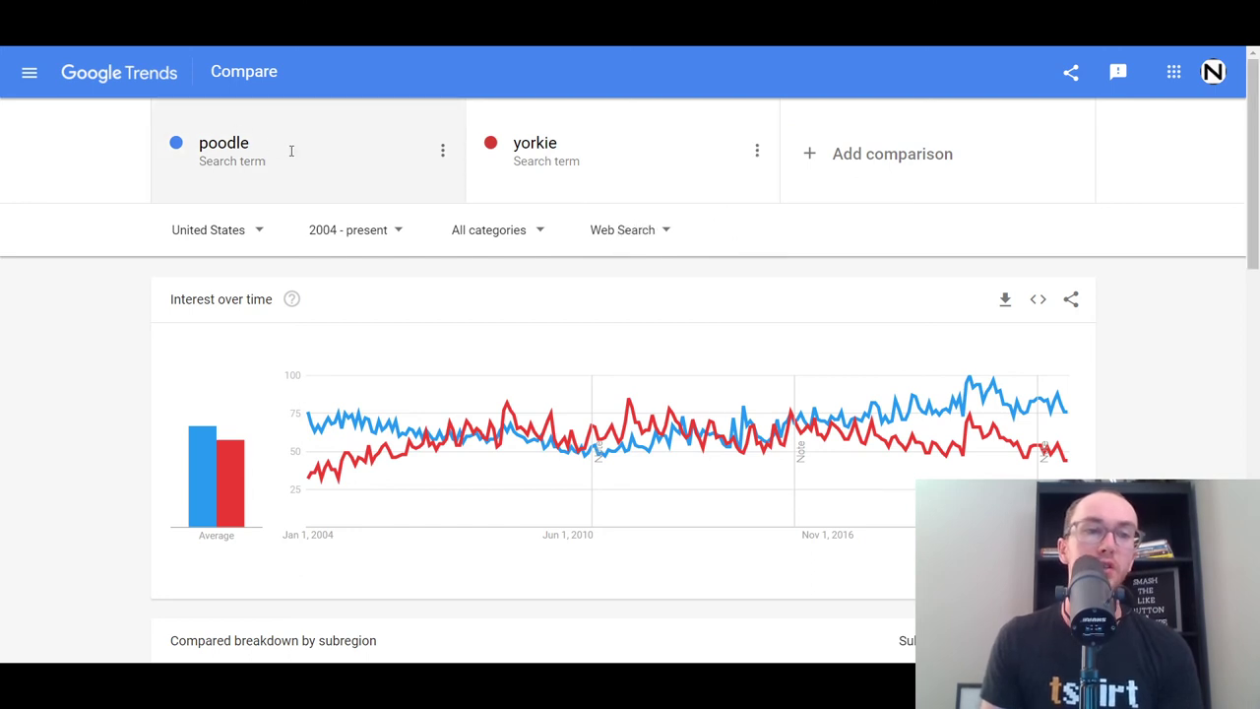
- Replace the poodle term with Toy Poodle, then with 'photography', to view each trend
left_click(379, 144)
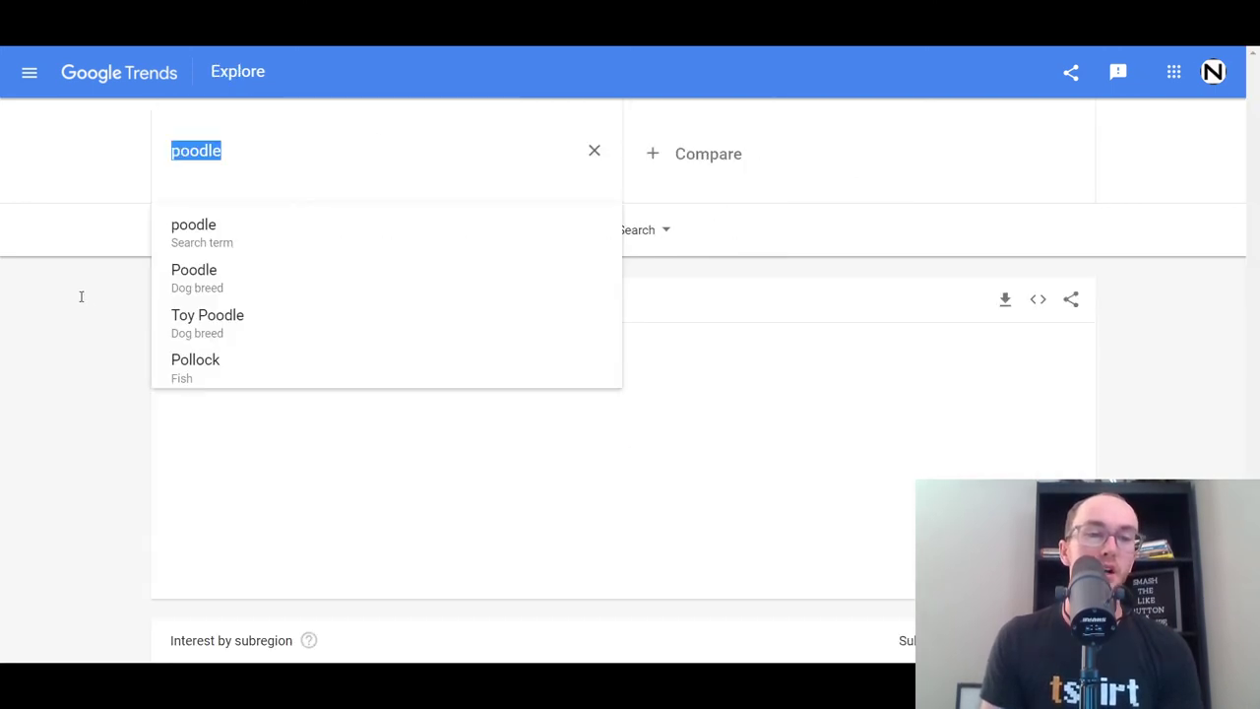
left_click(245, 328)
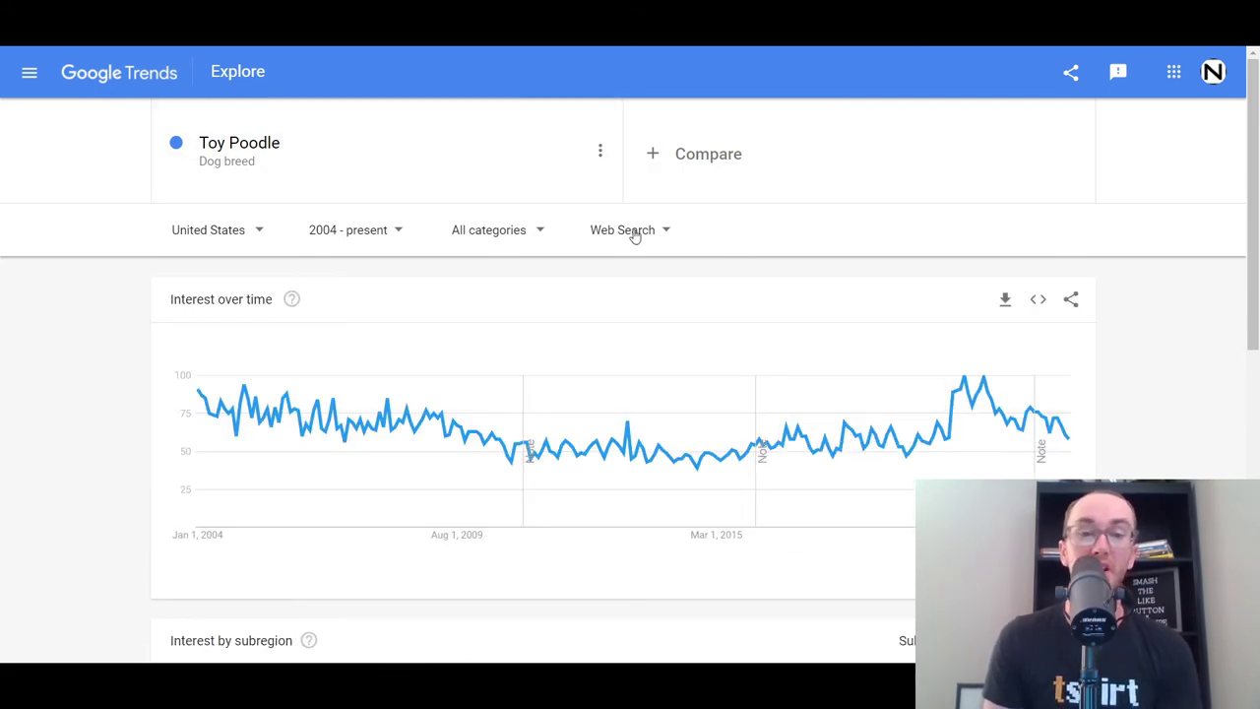
left_click(309, 160)
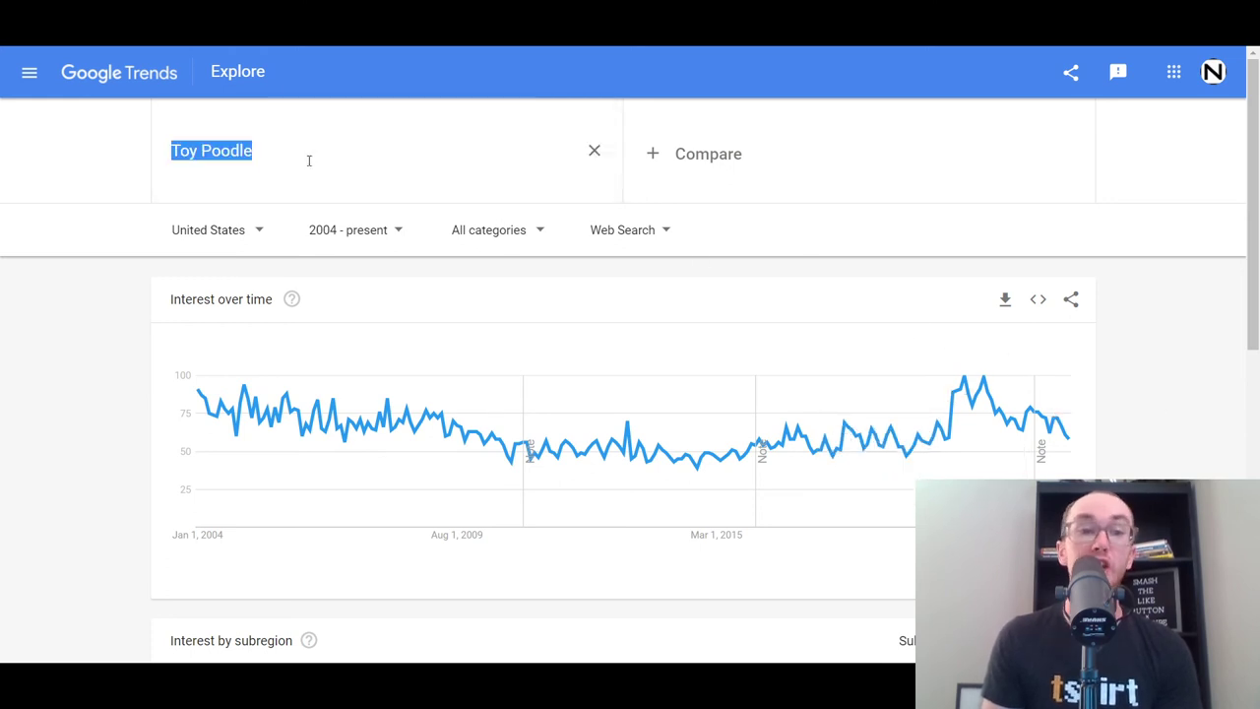
type("photo")
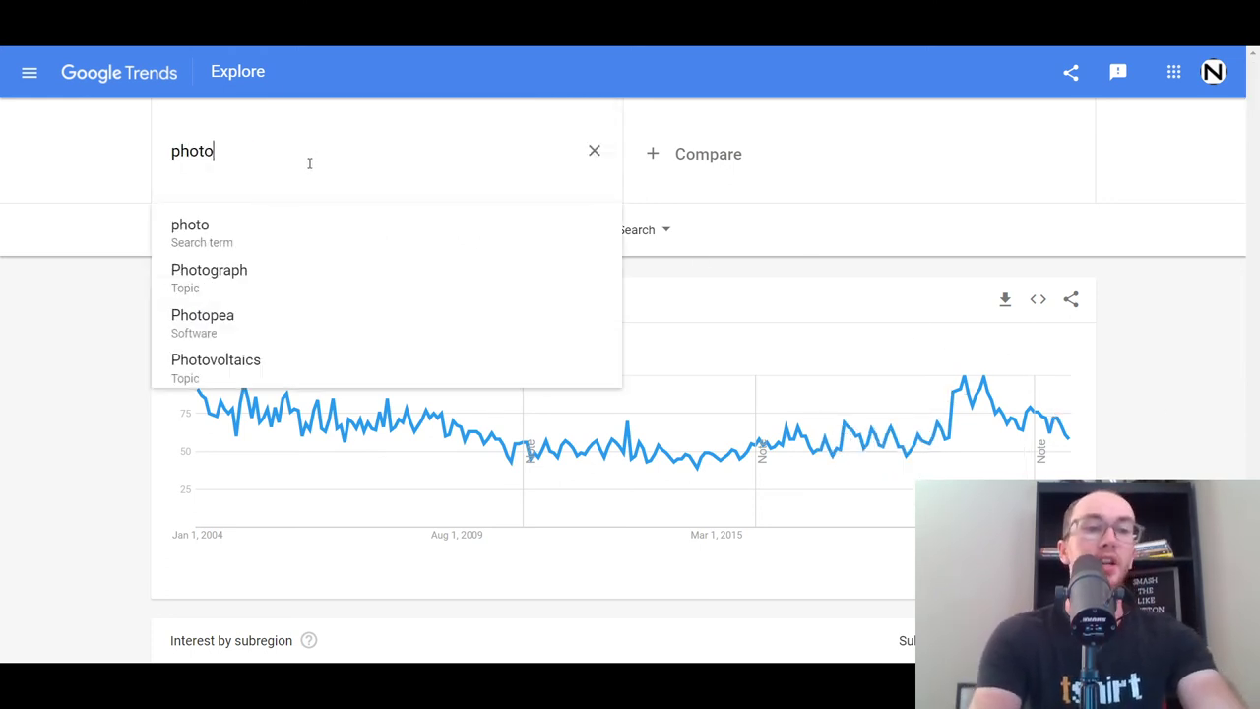
type("graphy")
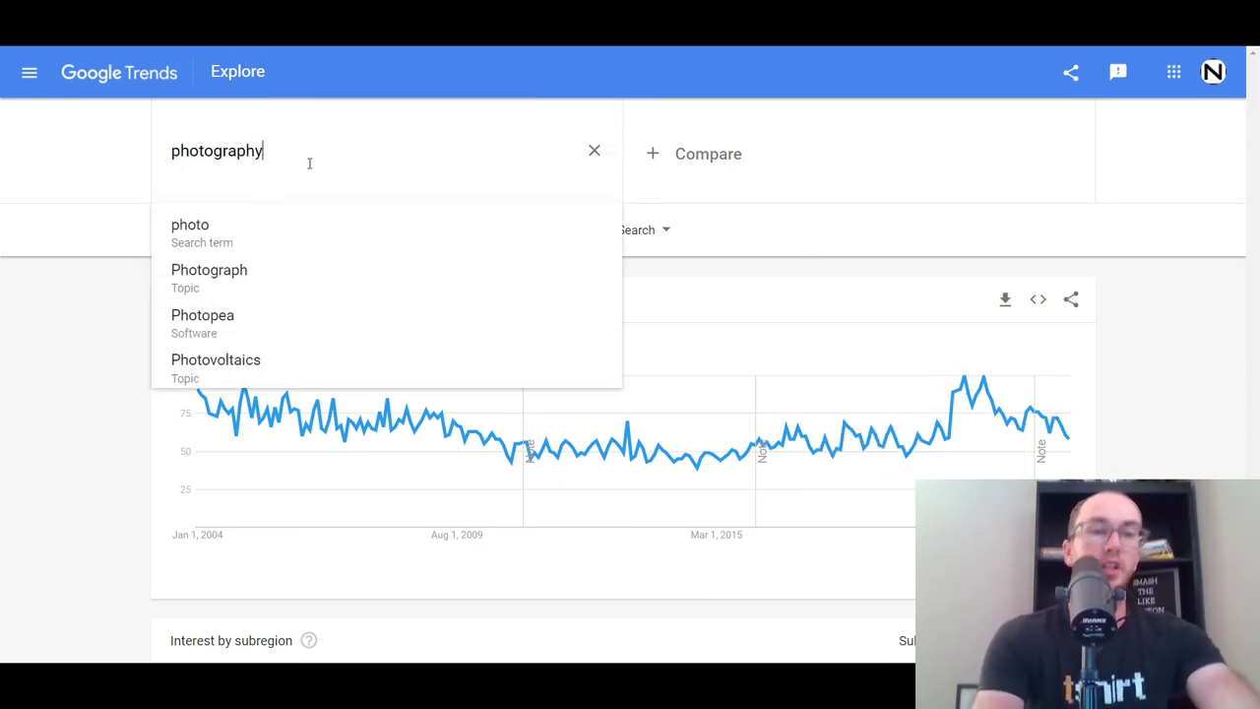
key("Return")
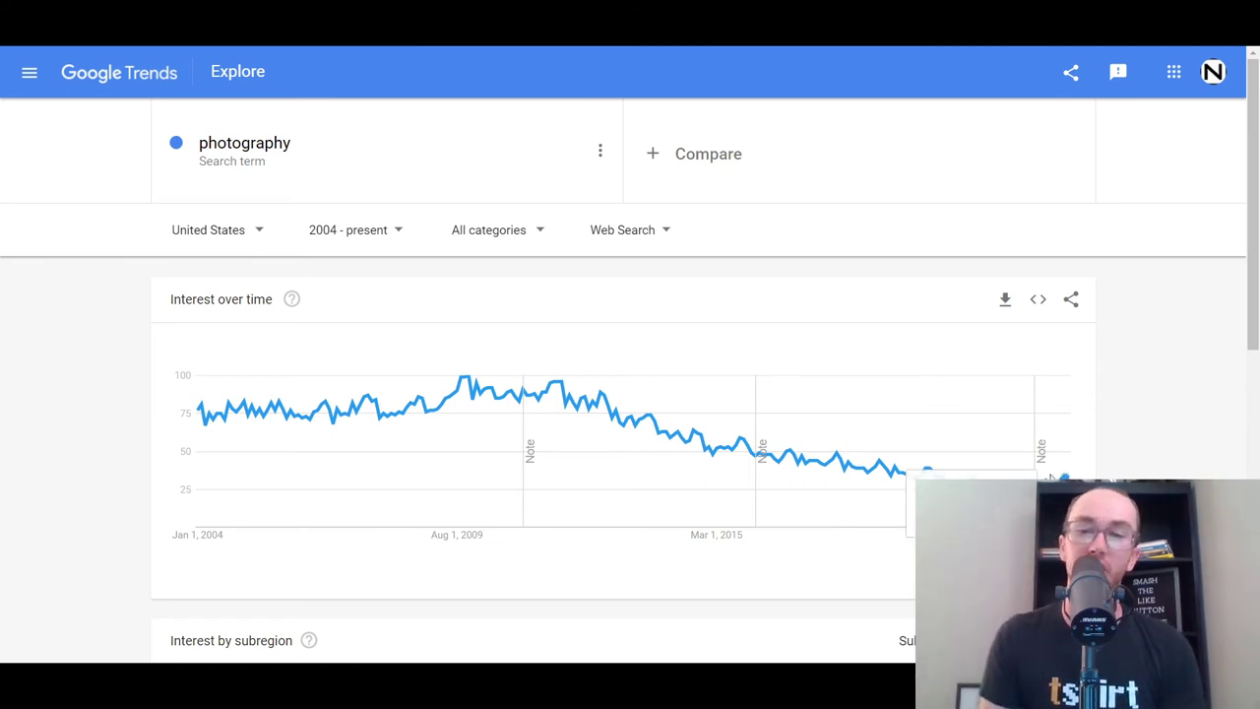
mouse_move(560, 404)
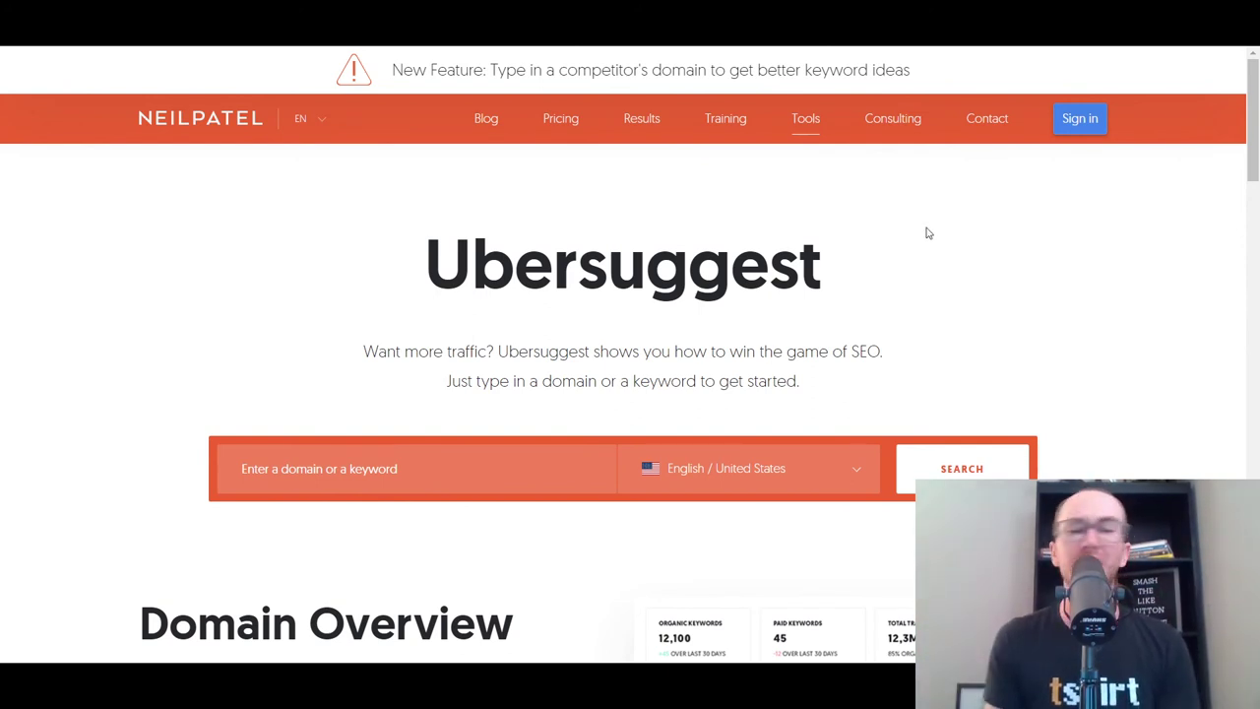
- Close the Create a FREE account popup covering the poodle overview
scroll(1050, 285, "down", 5)
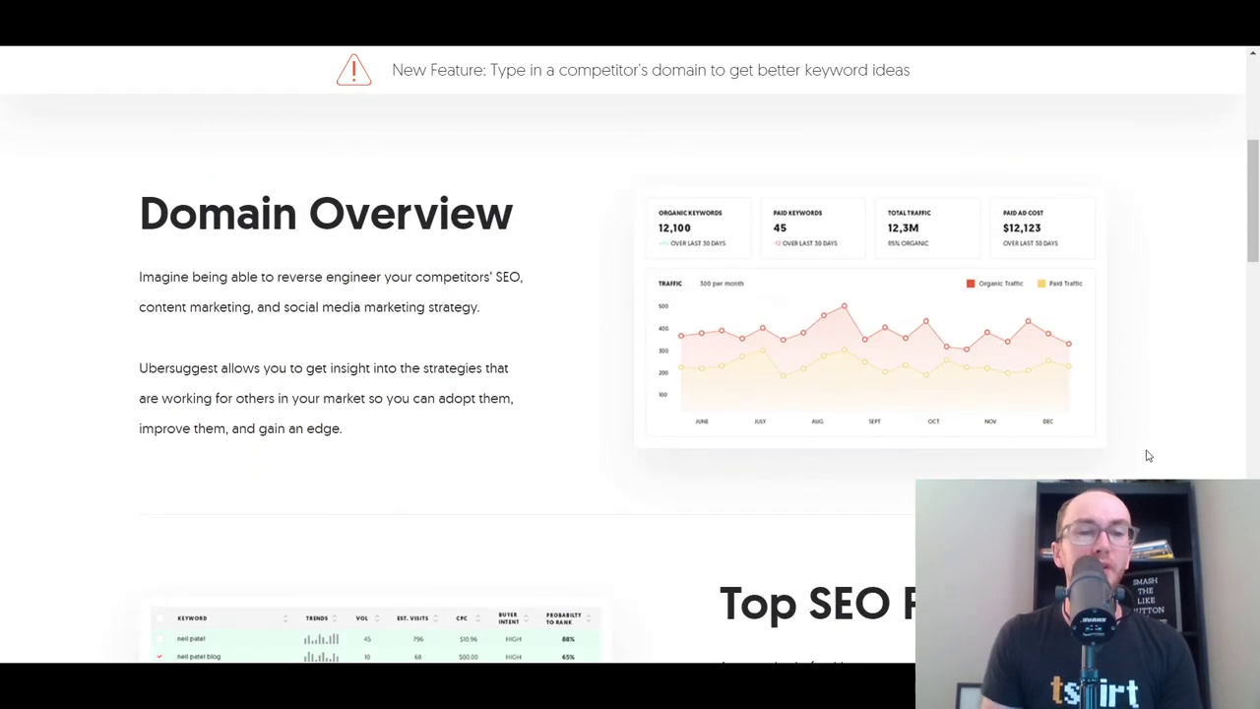
scroll(1146, 451, "down", 4)
scroll(1142, 448, "up", 9)
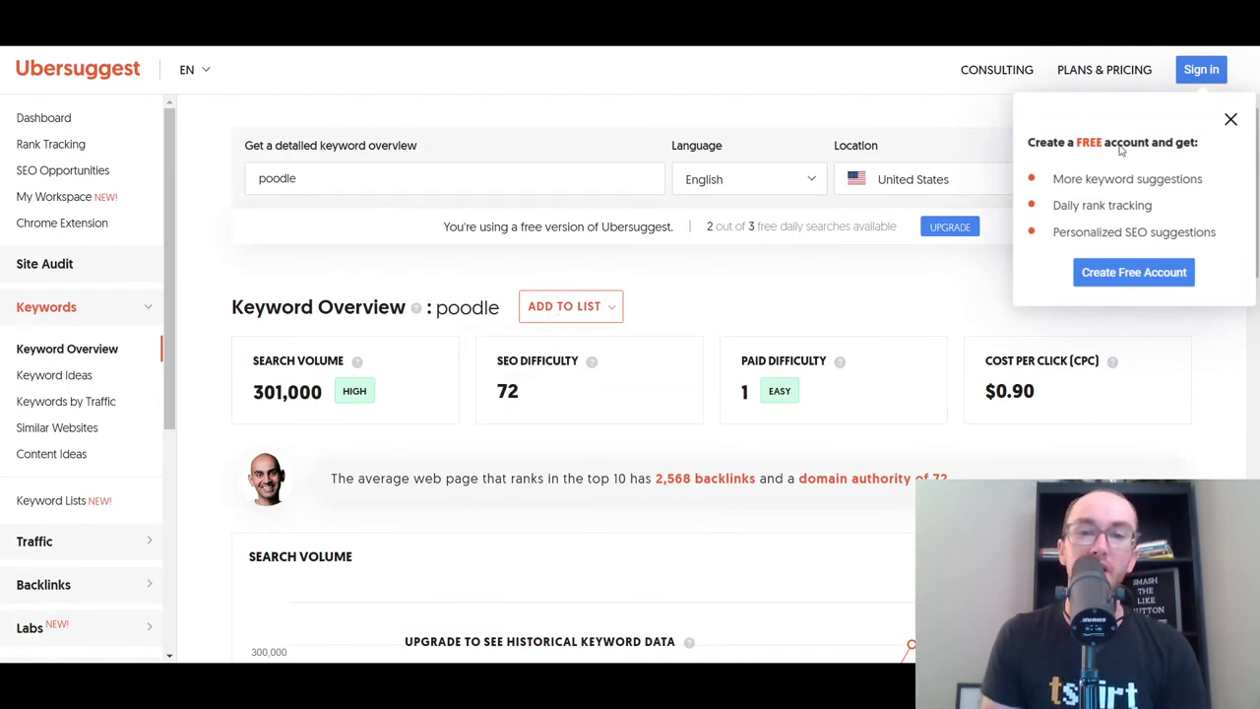
left_click(1230, 121)
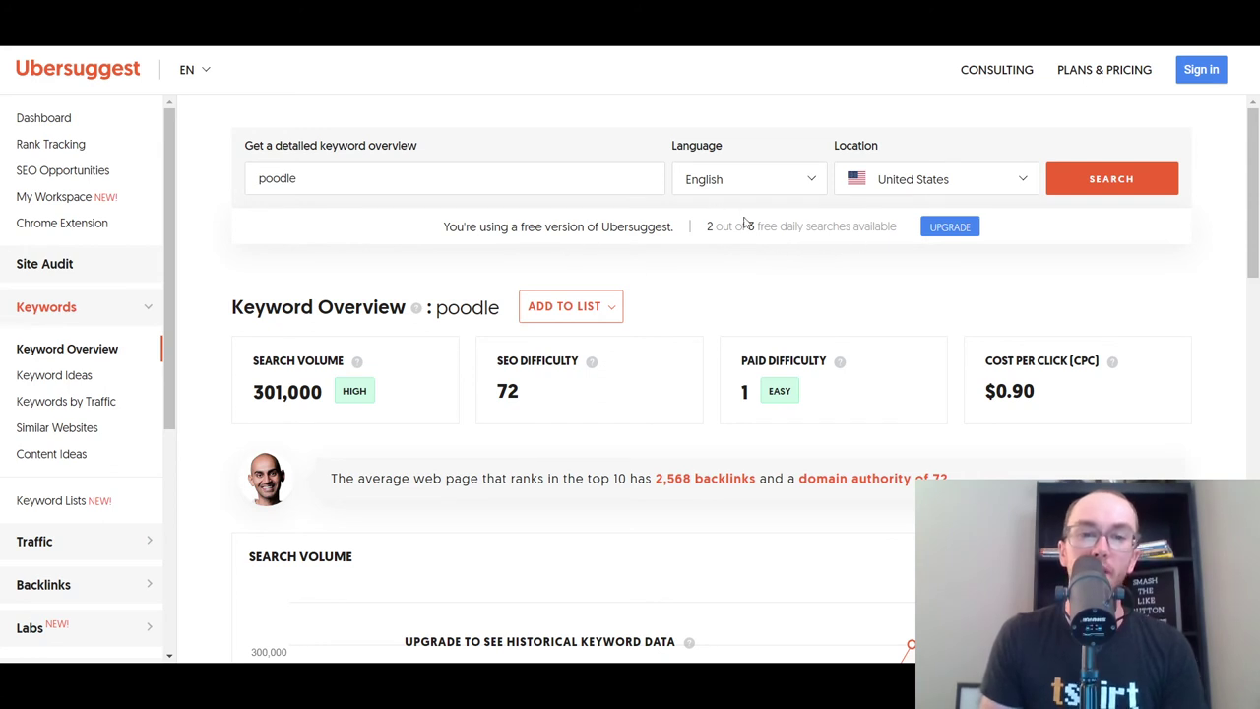
- Scroll through poodle's Keyword Overview, Keyword Ideas and Content Ideas, then back up
scroll(607, 411, "down", 4)
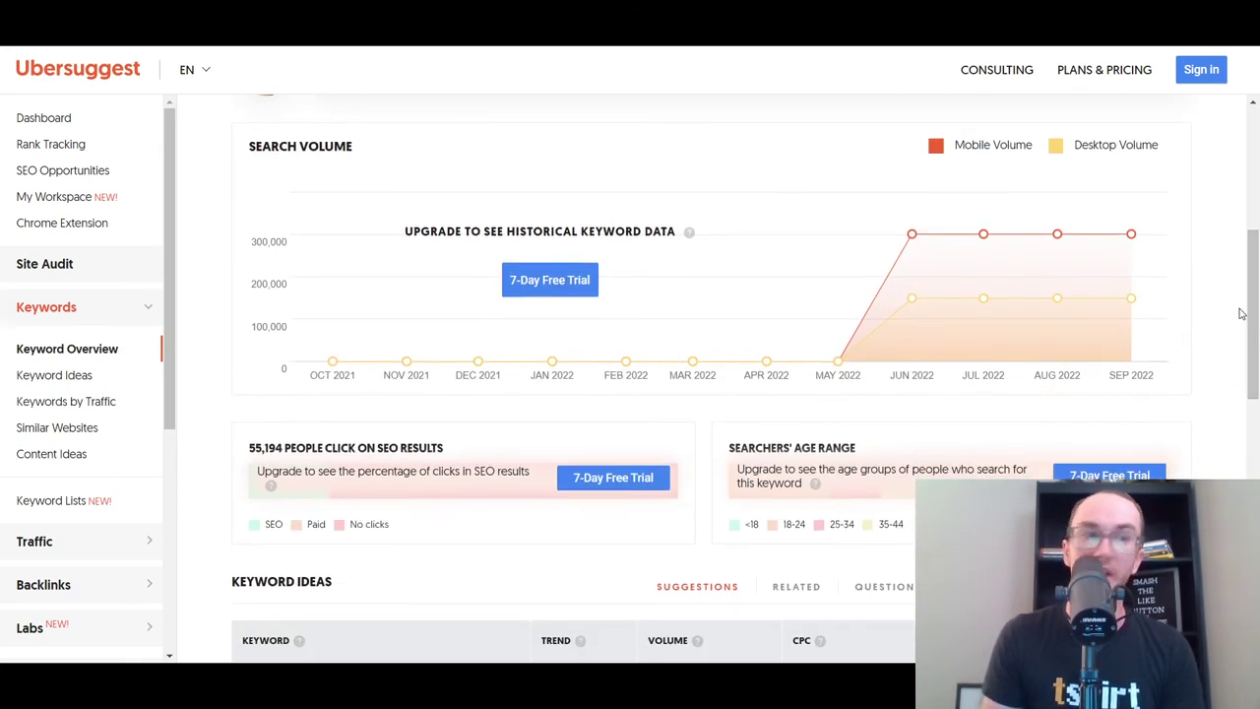
scroll(1243, 323, "down", 4)
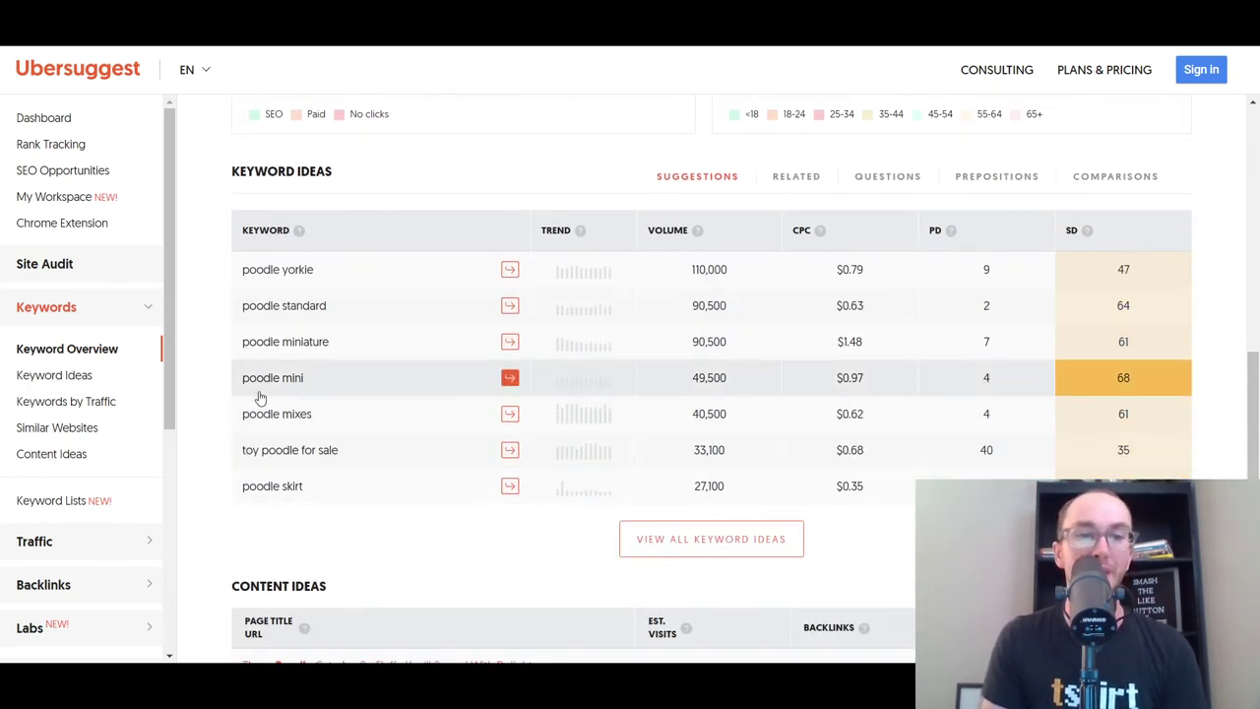
scroll(213, 431, "down", 4)
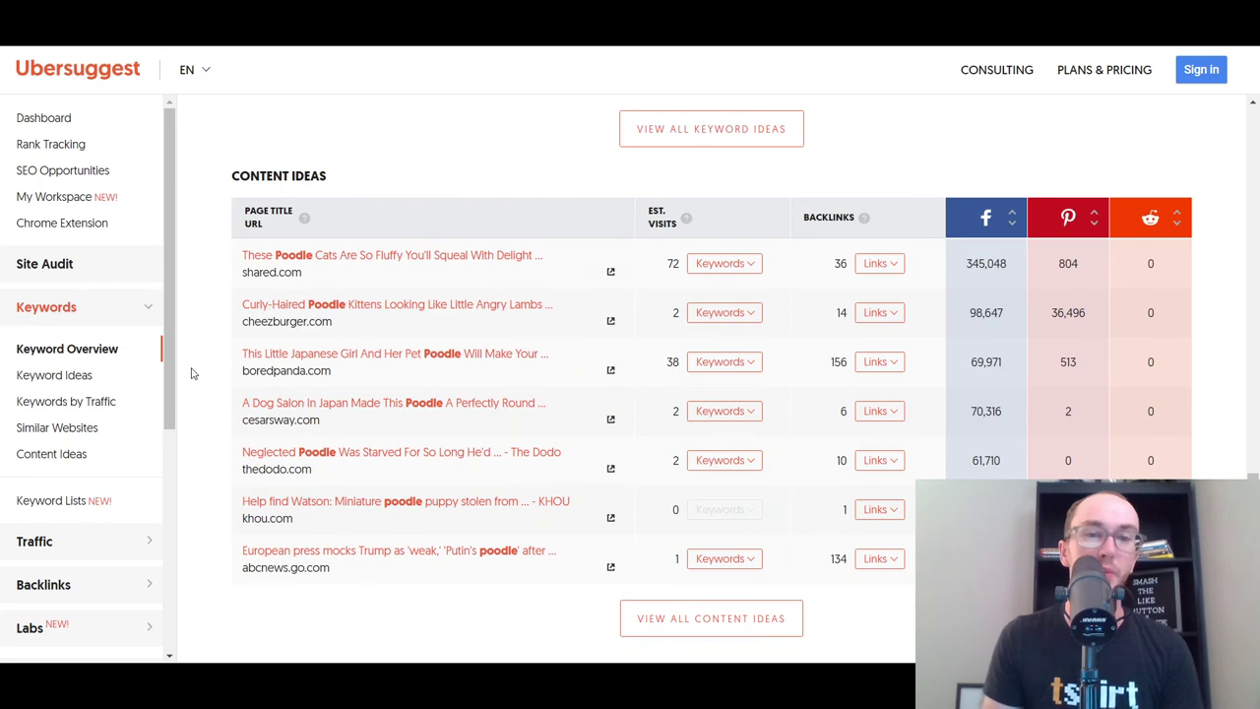
scroll(193, 373, "down", 1)
scroll(193, 374, "up", 3)
scroll(407, 374, "down", 2)
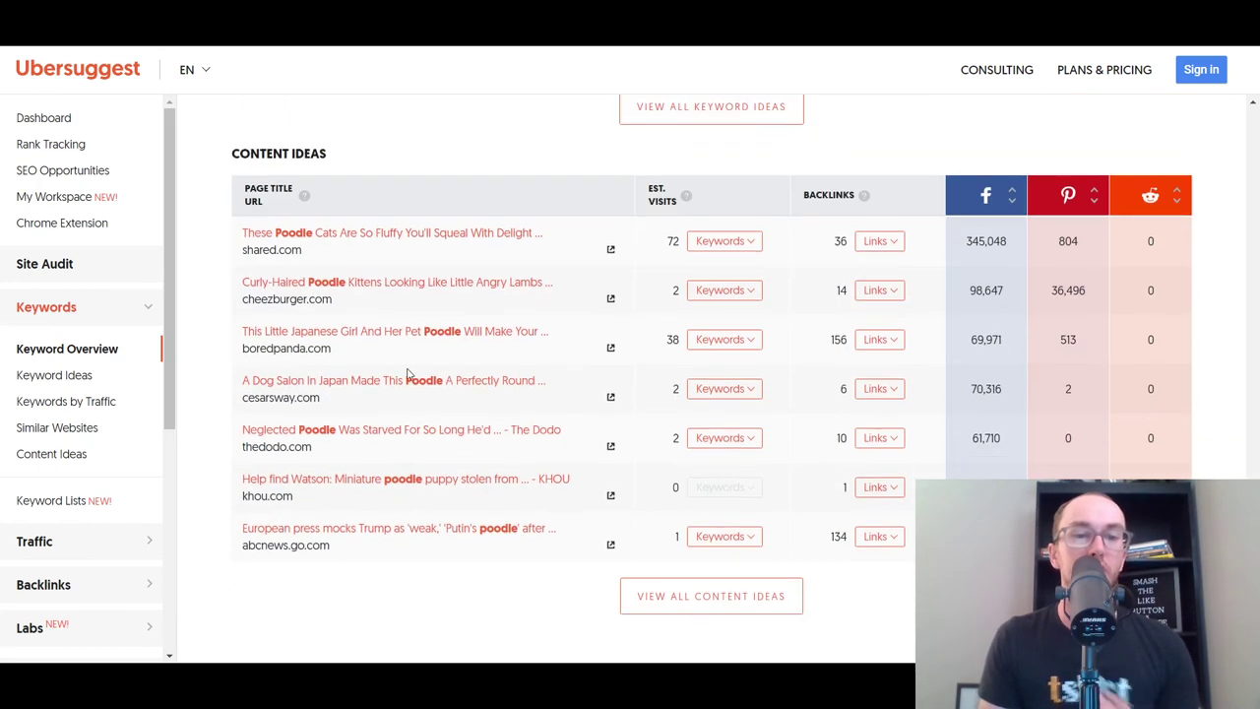
scroll(414, 372, "up", 4)
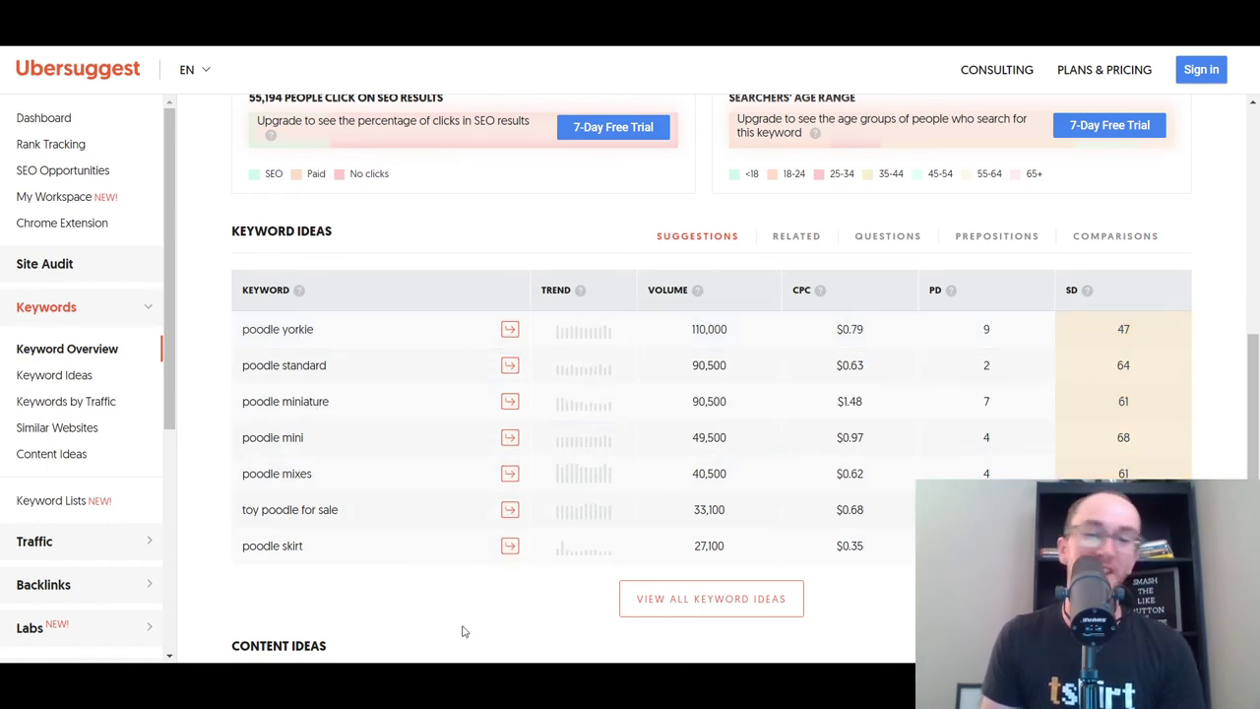
scroll(492, 591, "up", 3)
scroll(904, 436, "up", 5)
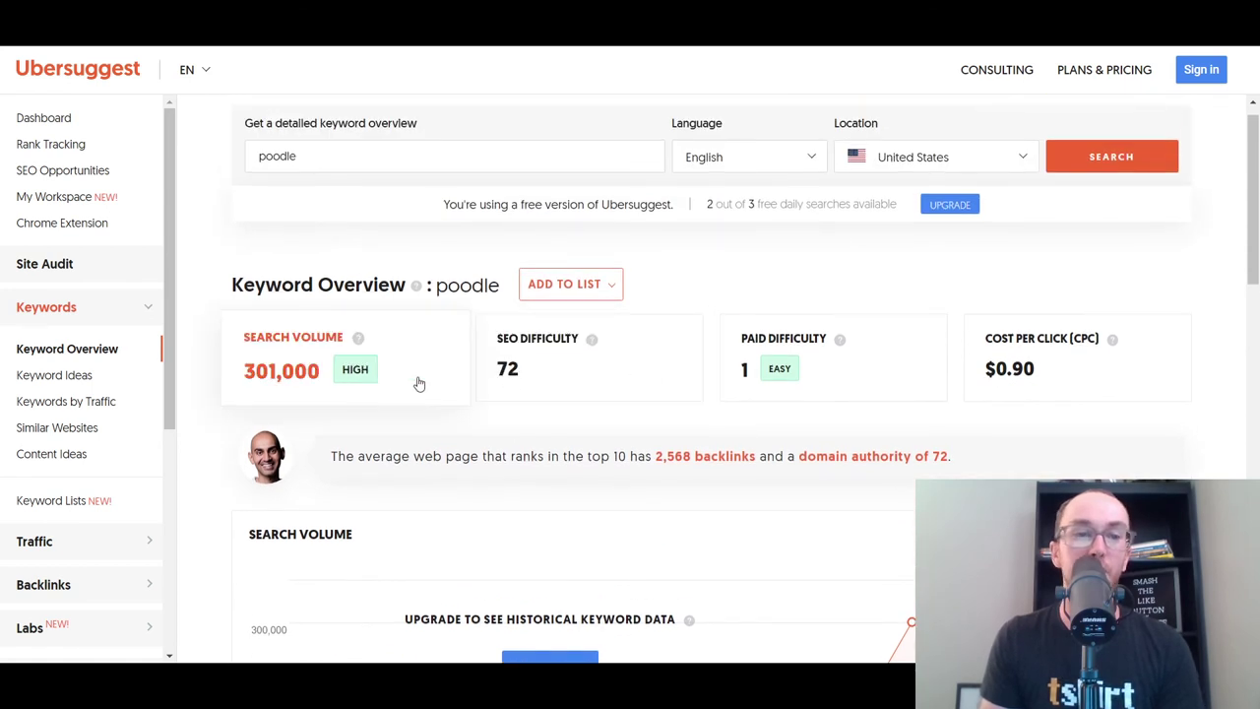
scroll(759, 356, "up", 1)
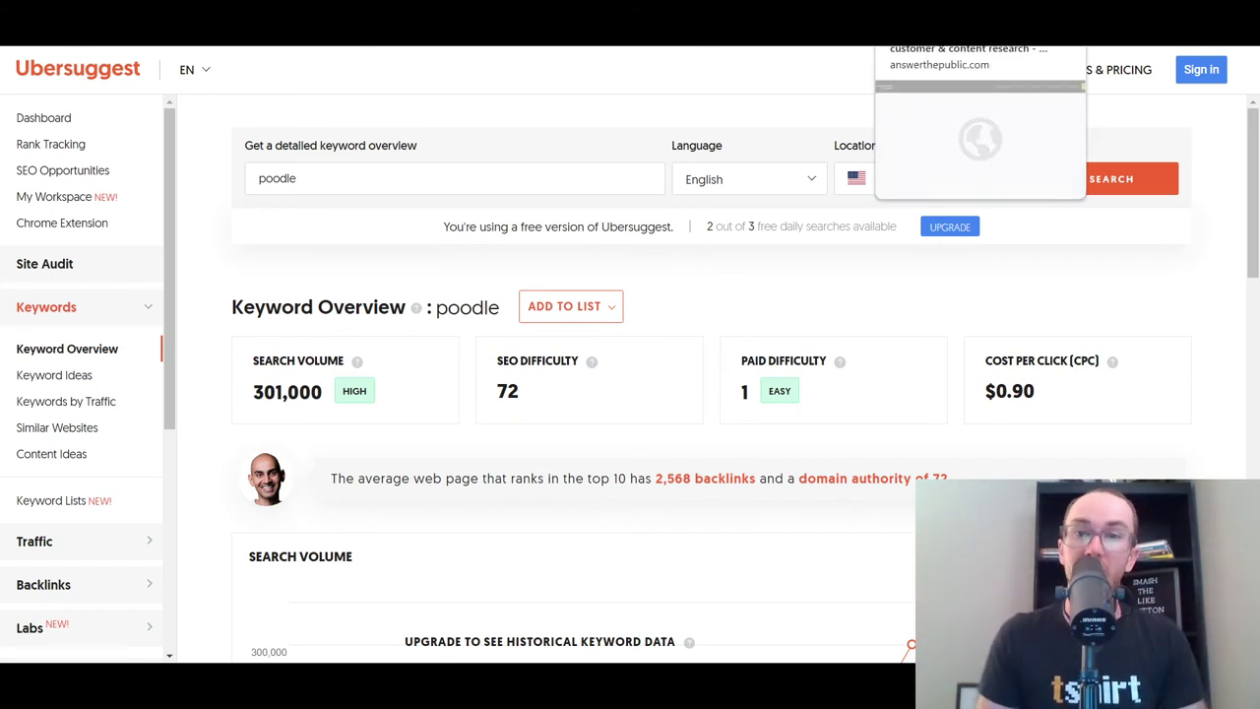
- Switch to the AnswerThePublic tab and toggle the poodle questions between Data and Visualisation
left_click(935, 30)
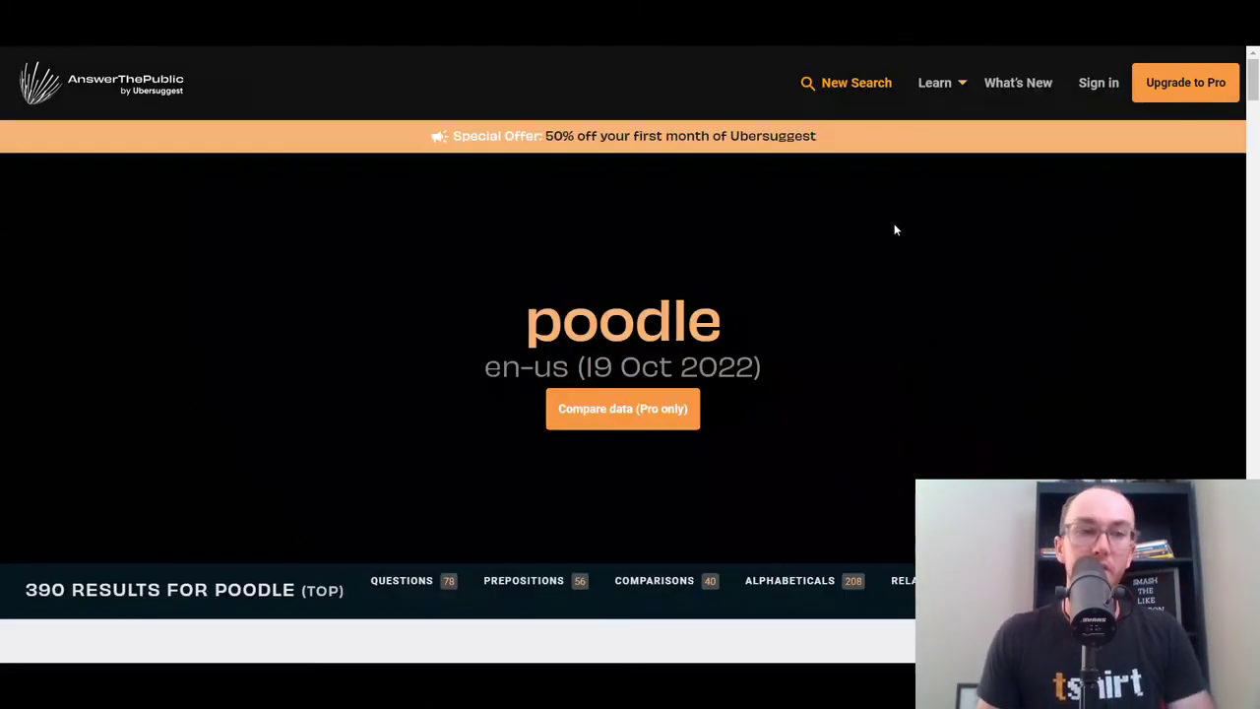
scroll(778, 312, "down", 2)
scroll(778, 312, "down", 5)
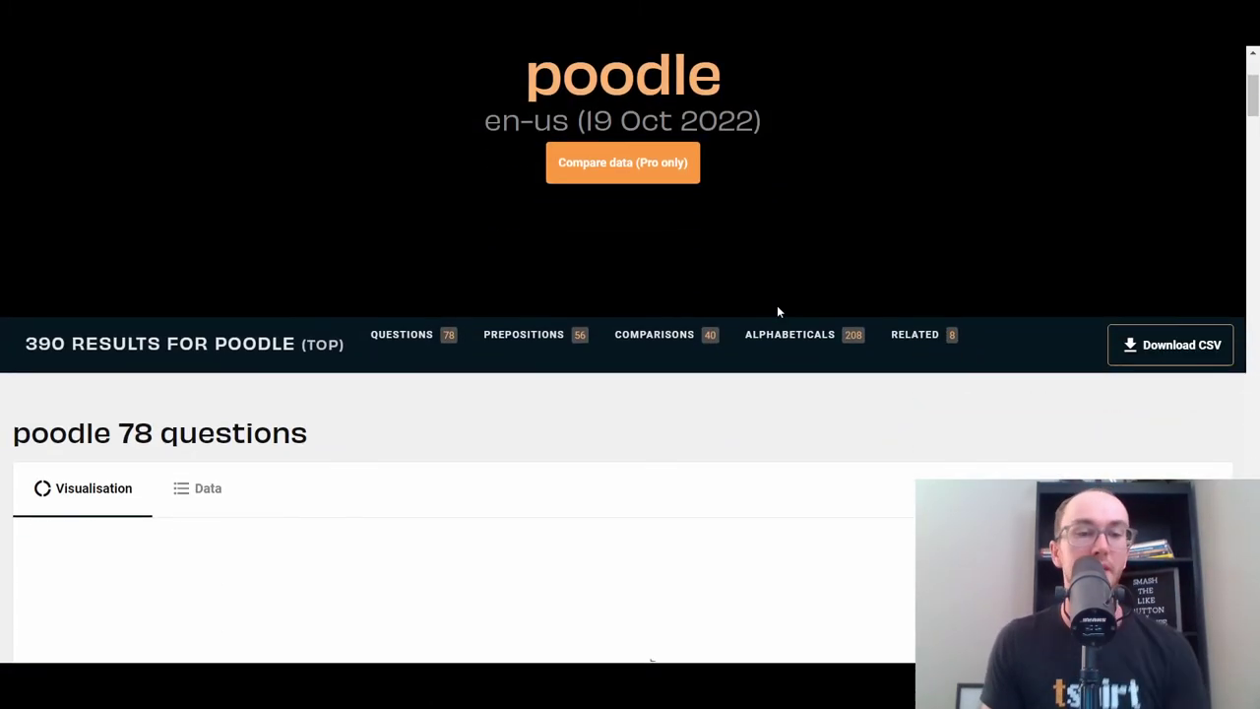
scroll(430, 337, "up", 1)
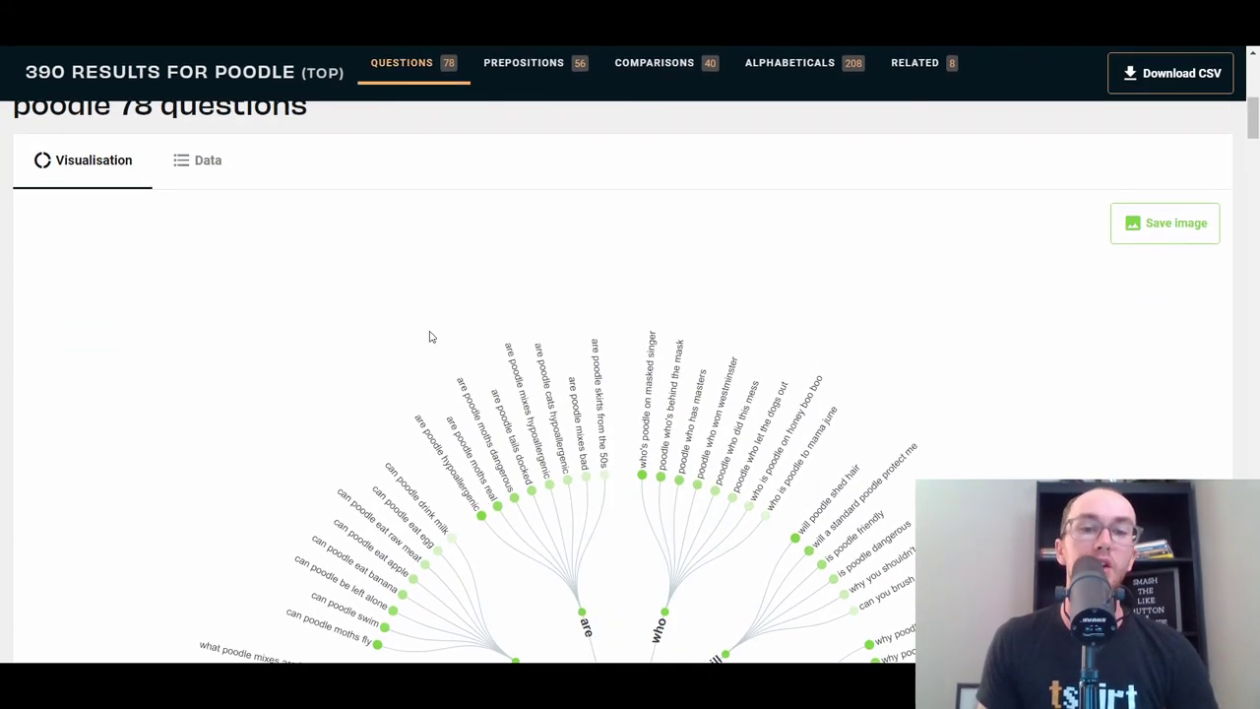
left_click(206, 161)
left_click(35, 160)
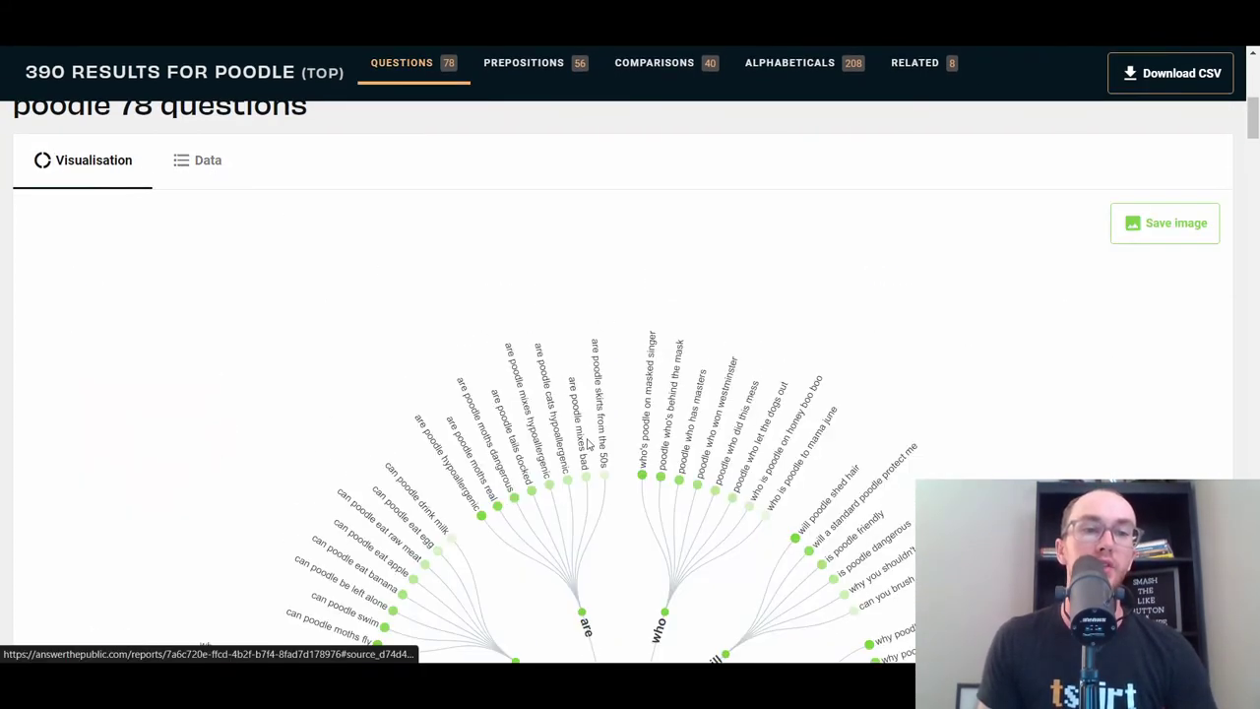
- Scroll through the 78-question poodle wheel and back up
scroll(527, 543, "down", 4)
scroll(542, 443, "down", 1)
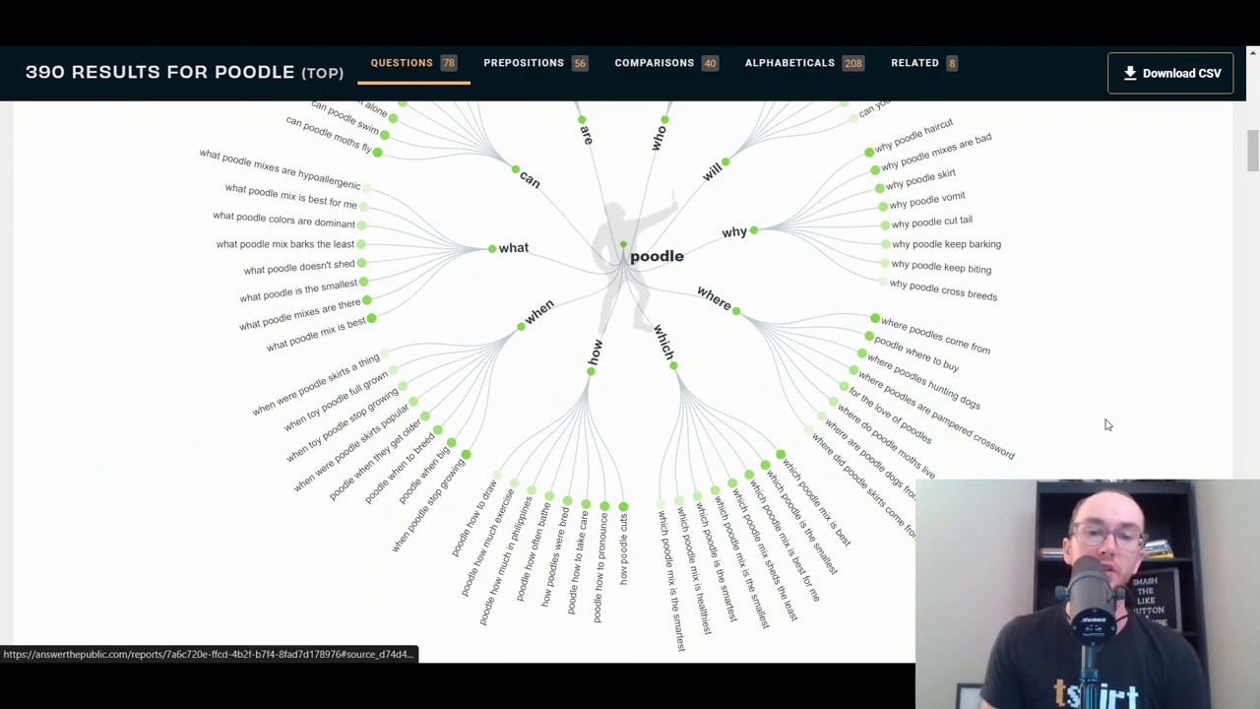
scroll(1078, 428, "down", 8)
scroll(1077, 423, "up", 10)
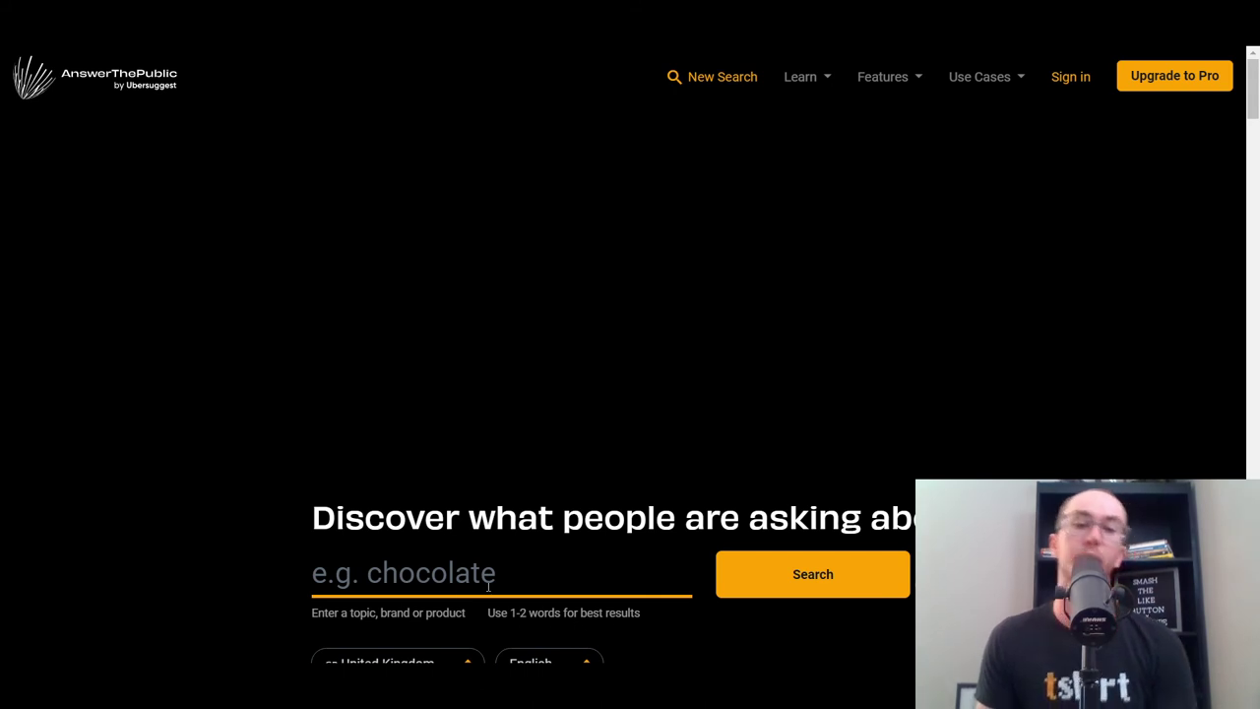
scroll(382, 612, "down", 1)
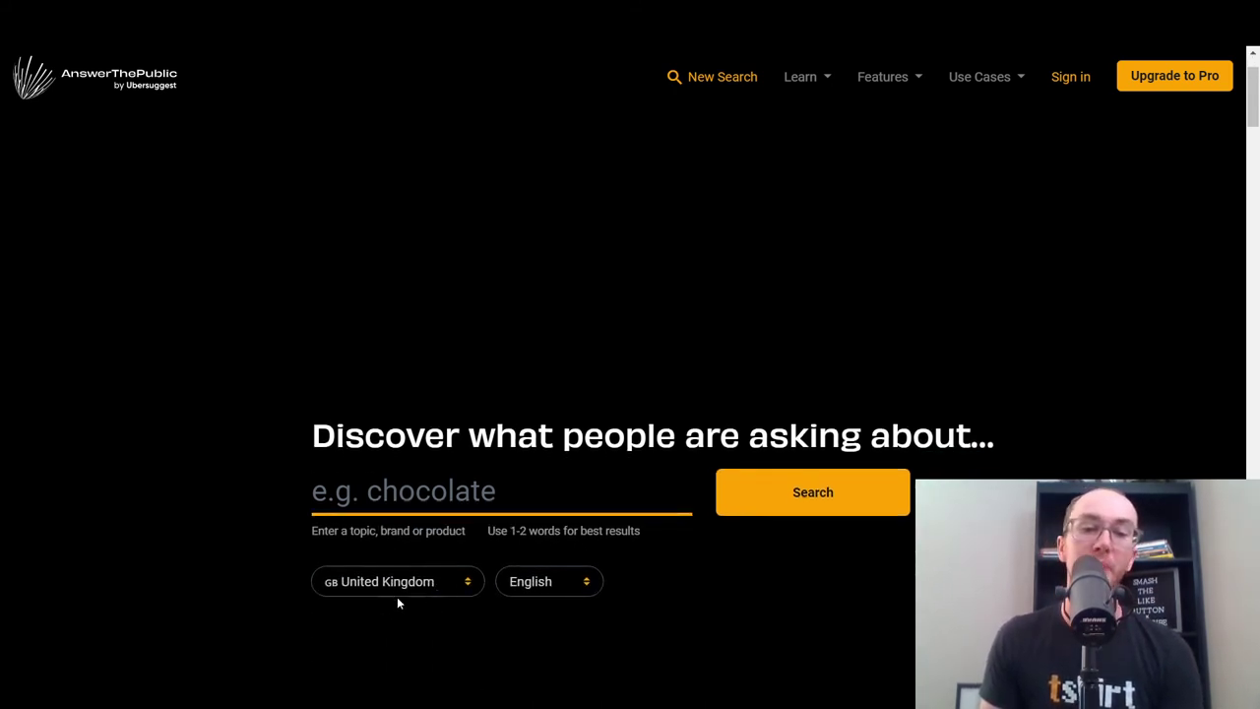
scroll(708, 596, "up", 1)
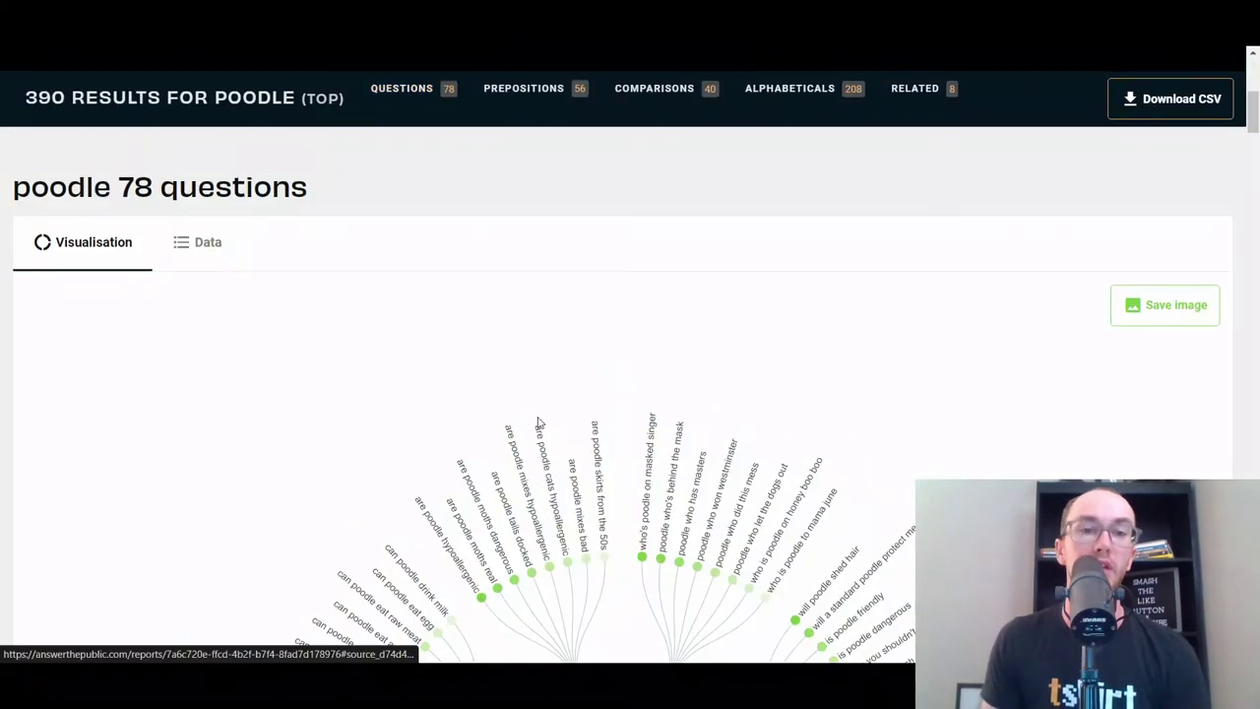
scroll(528, 445, "down", 15)
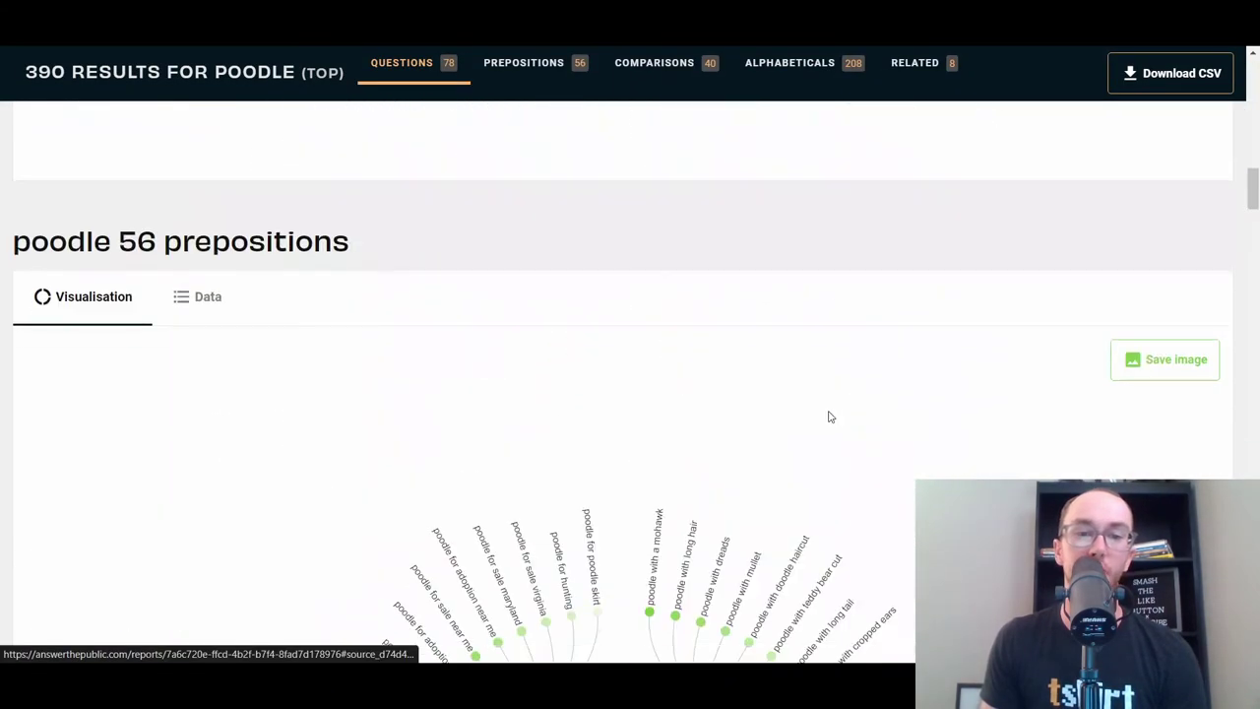
scroll(830, 417, "up", 9)
scroll(304, 425, "up", 8)
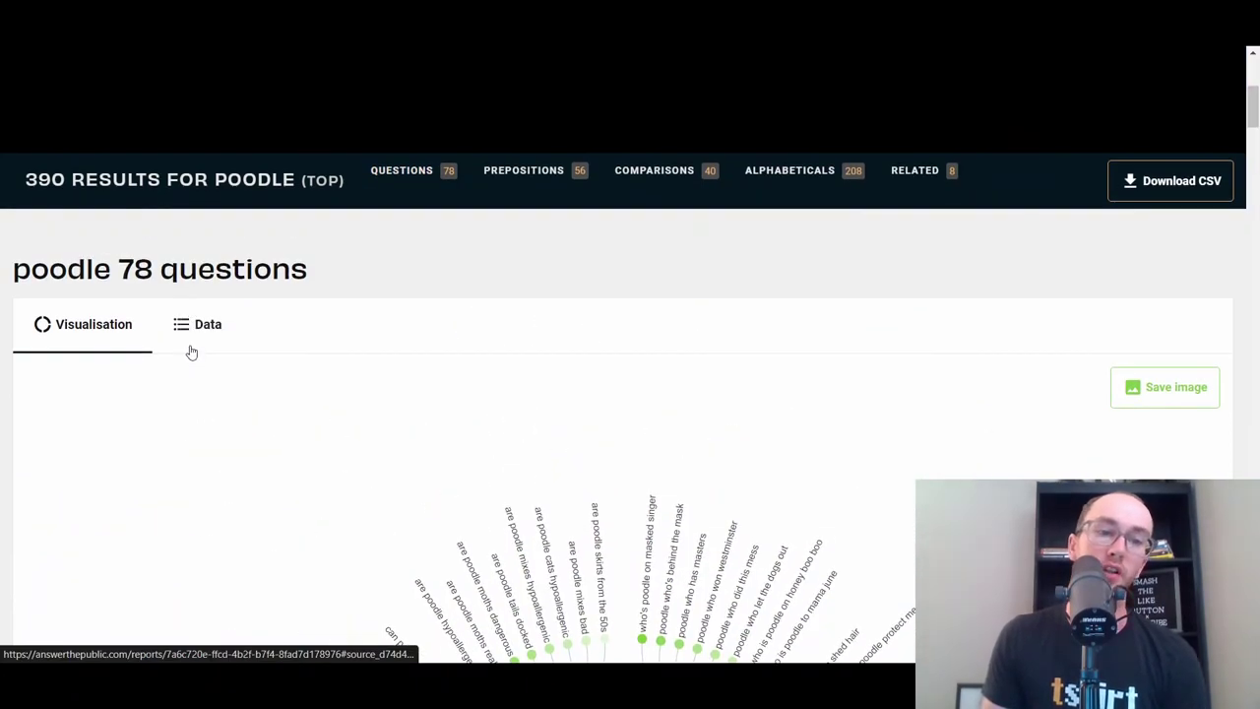
- Compare the poodle questions as a wheel and as text lists, ending on the Data lists
left_click(196, 330)
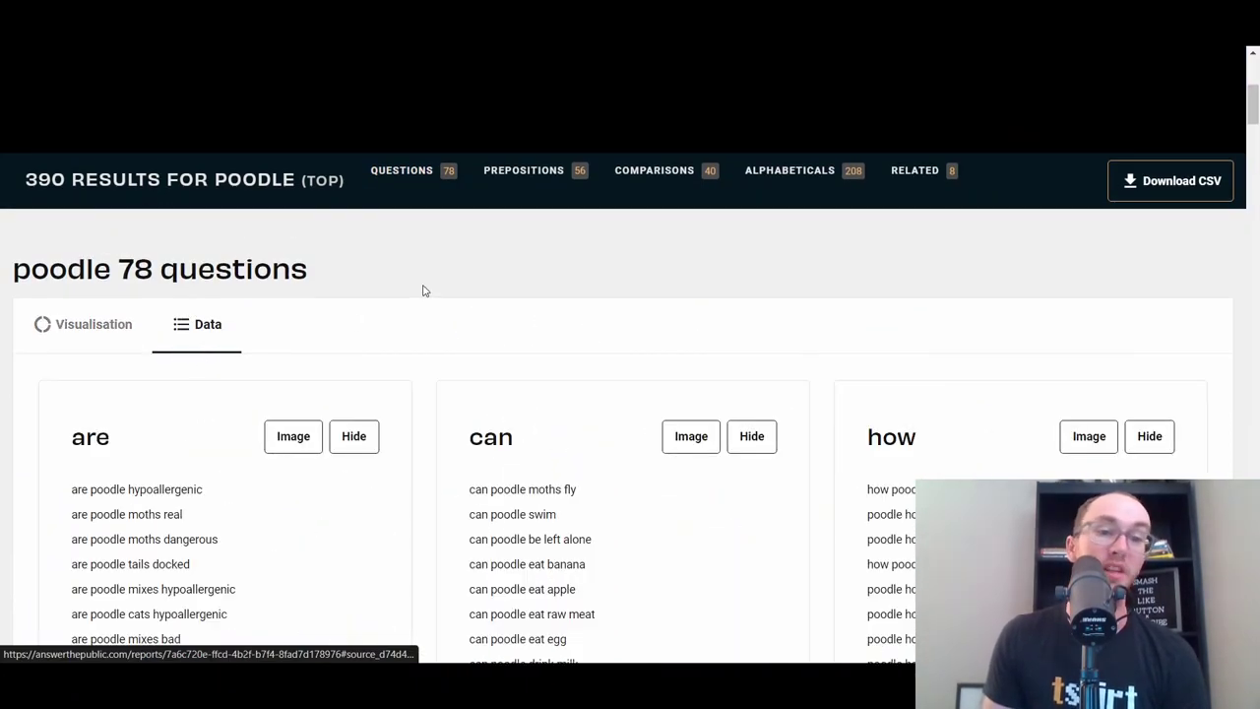
scroll(425, 291, "down", 1)
left_click(98, 225)
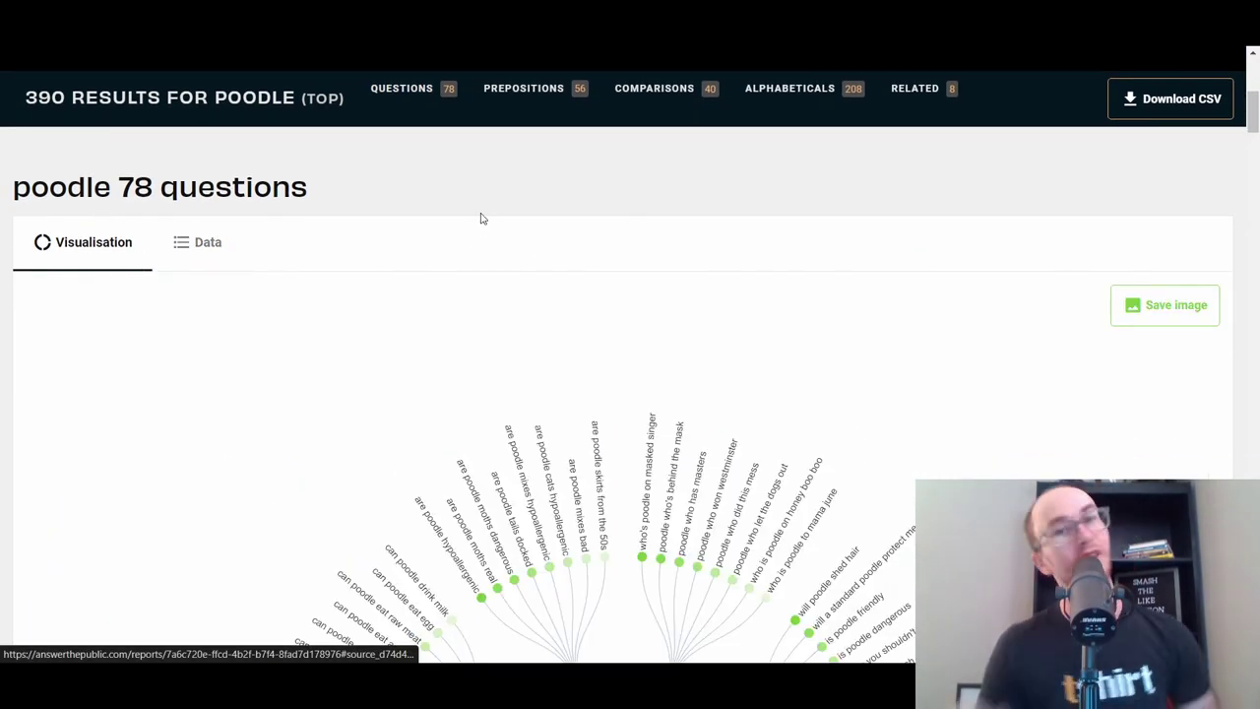
scroll(470, 276, "down", 3)
scroll(403, 345, "up", 2)
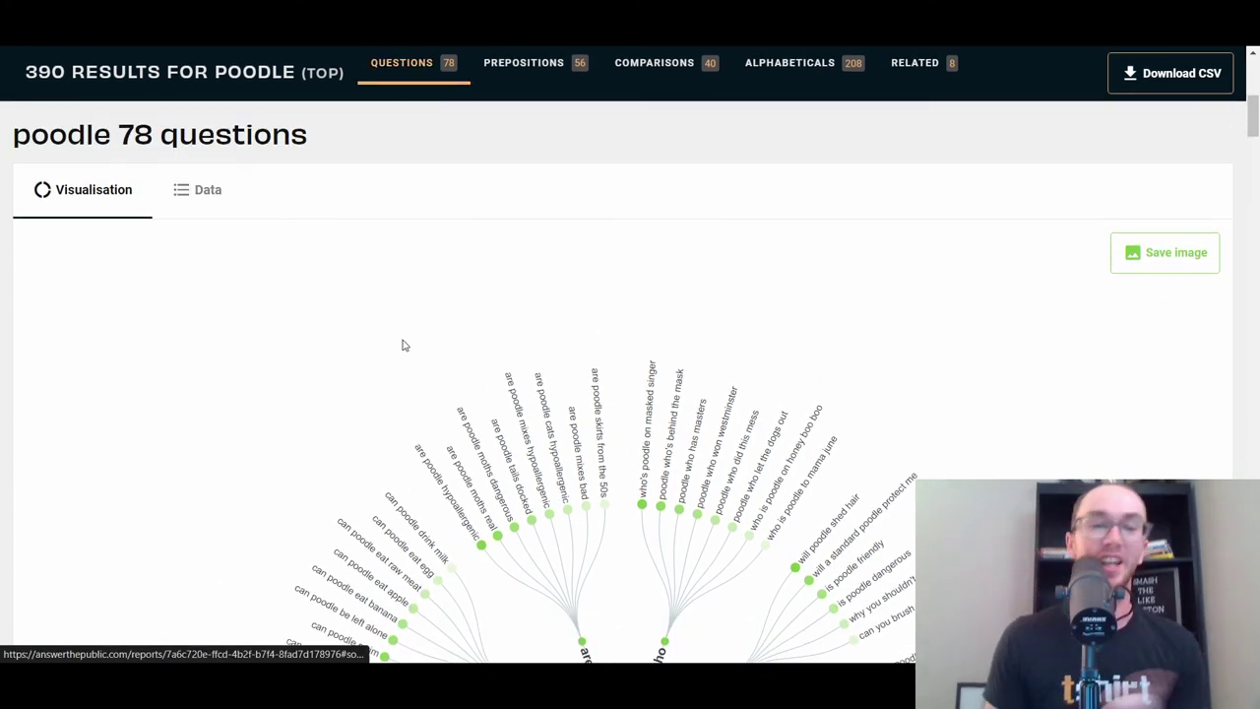
scroll(403, 345, "up", 2)
left_click(202, 324)
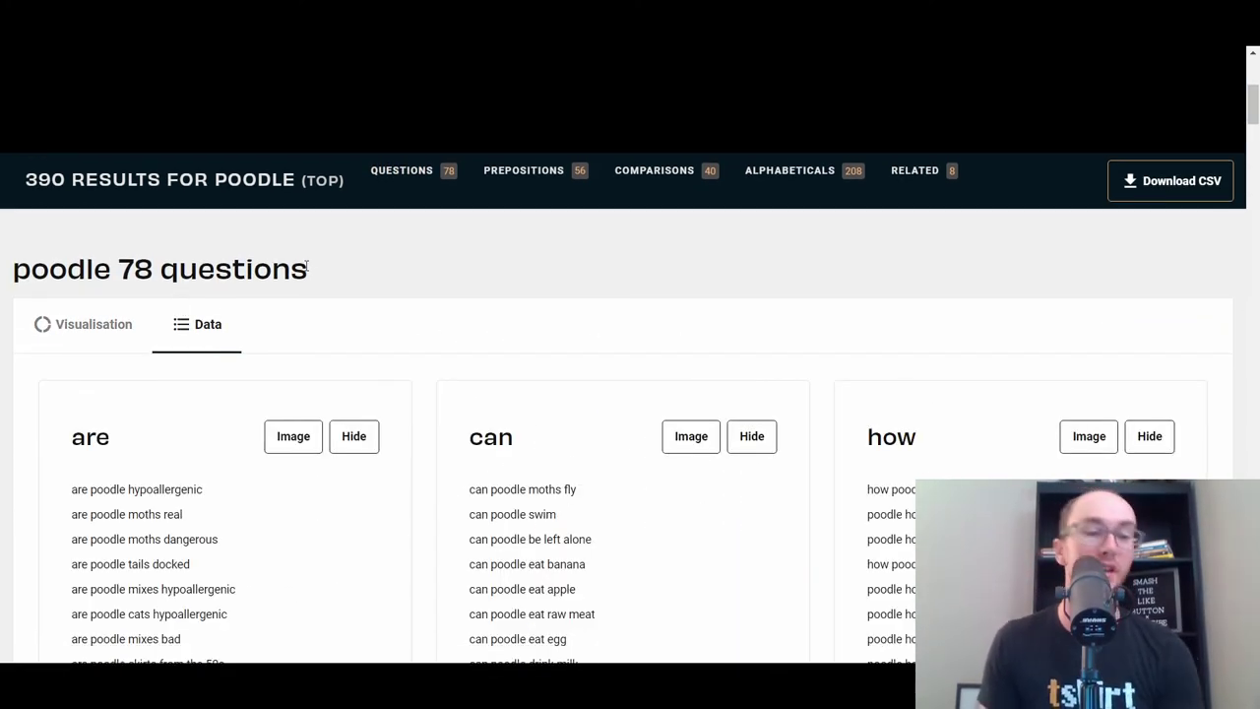
- Read down the question cards to the wheel of 56 poodle prepositions
scroll(535, 345, "down", 3)
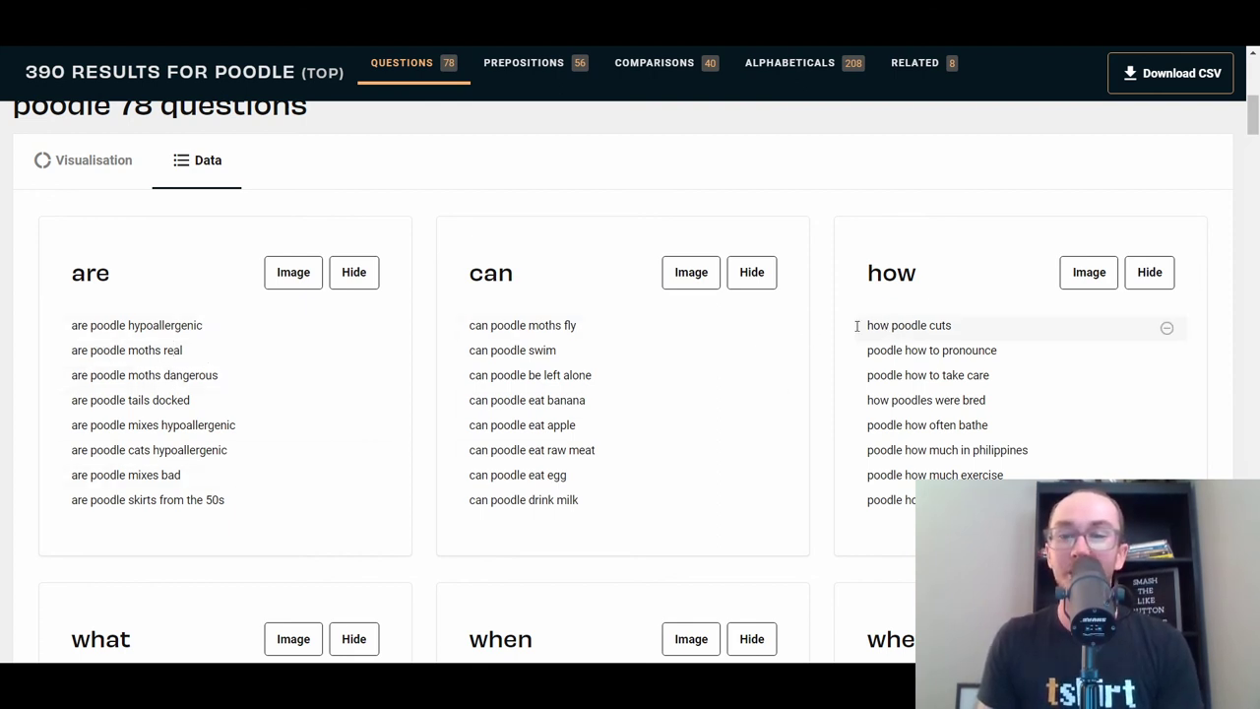
scroll(833, 369, "down", 2)
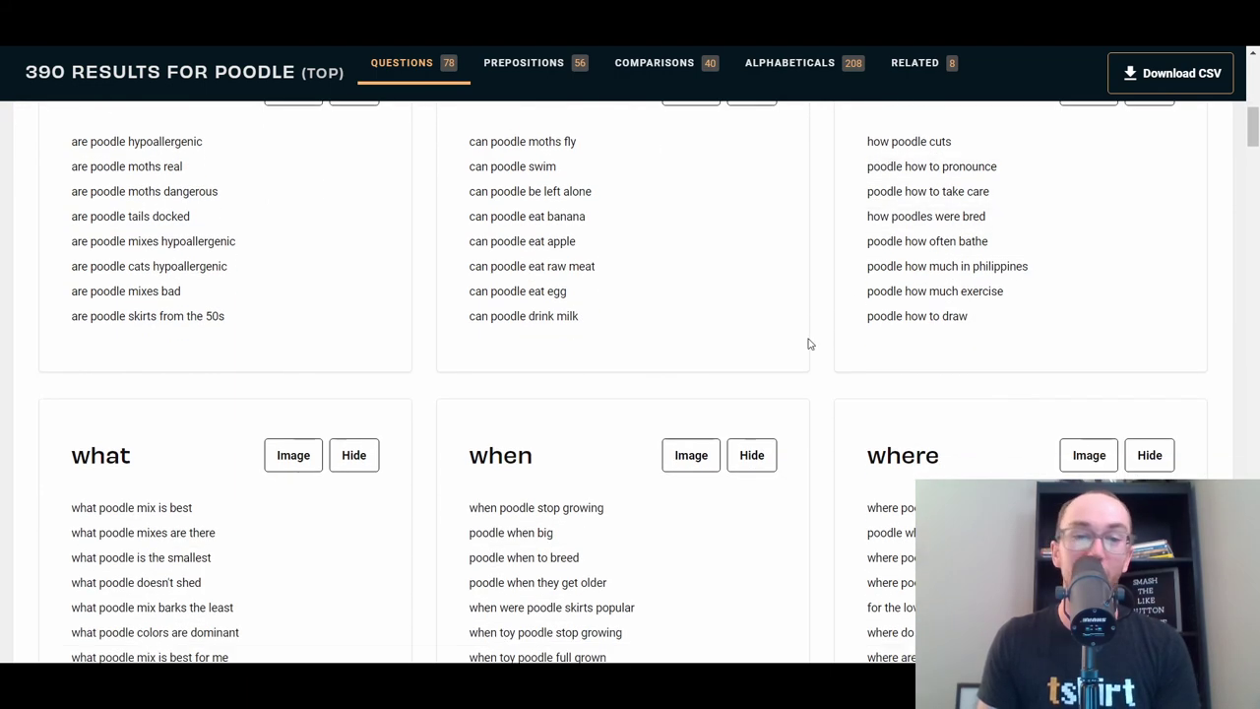
scroll(788, 347, "down", 2)
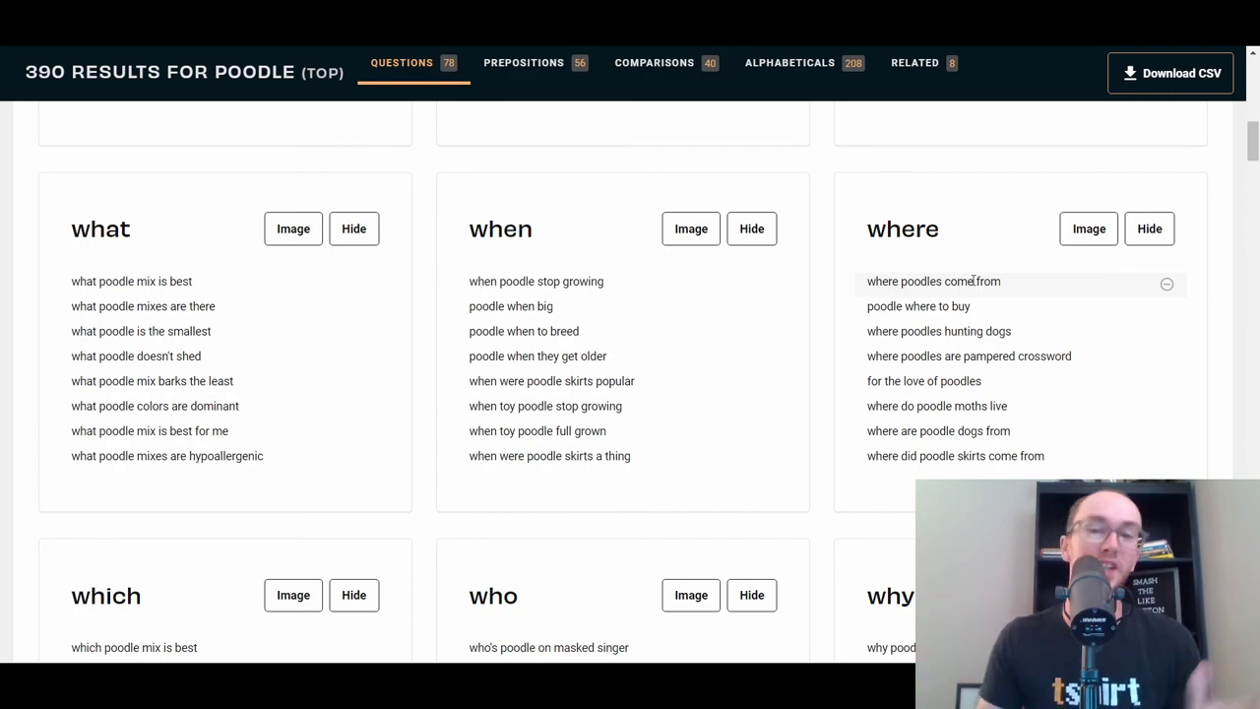
scroll(973, 296, "down", 3)
scroll(548, 374, "down", 3)
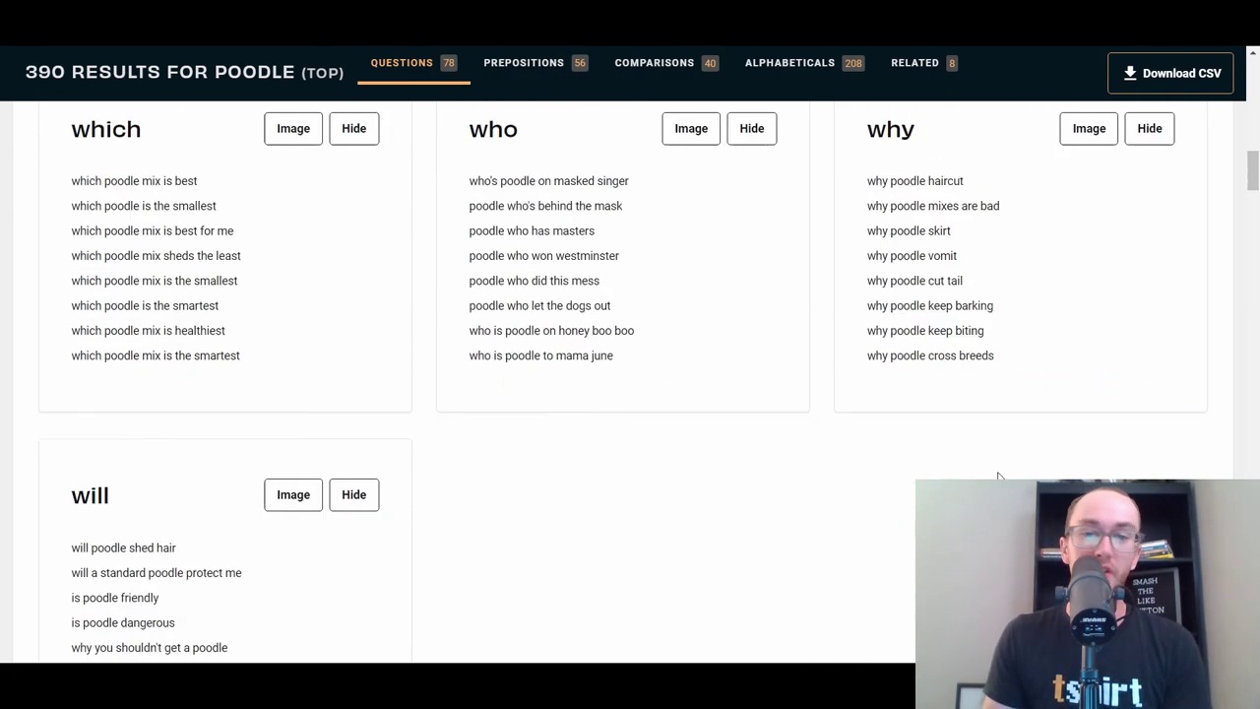
scroll(720, 464, "up", 9)
scroll(697, 434, "up", 7)
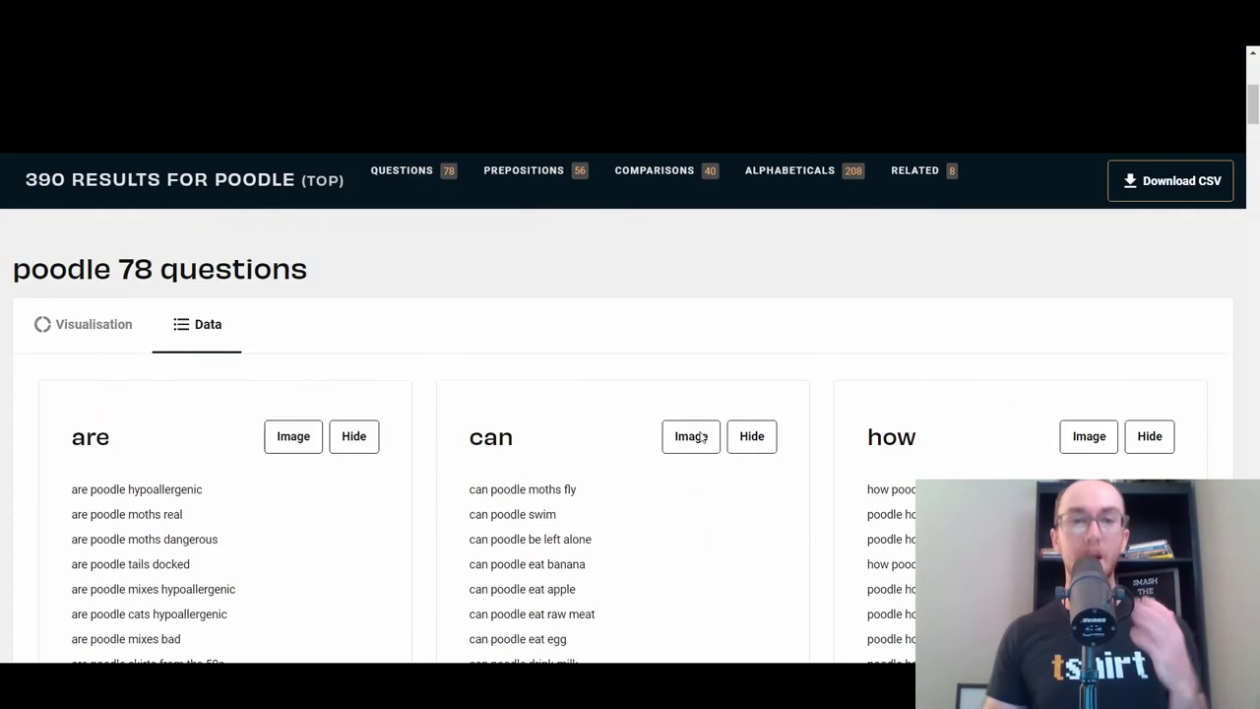
scroll(625, 520, "down", 5)
scroll(530, 458, "down", 20)
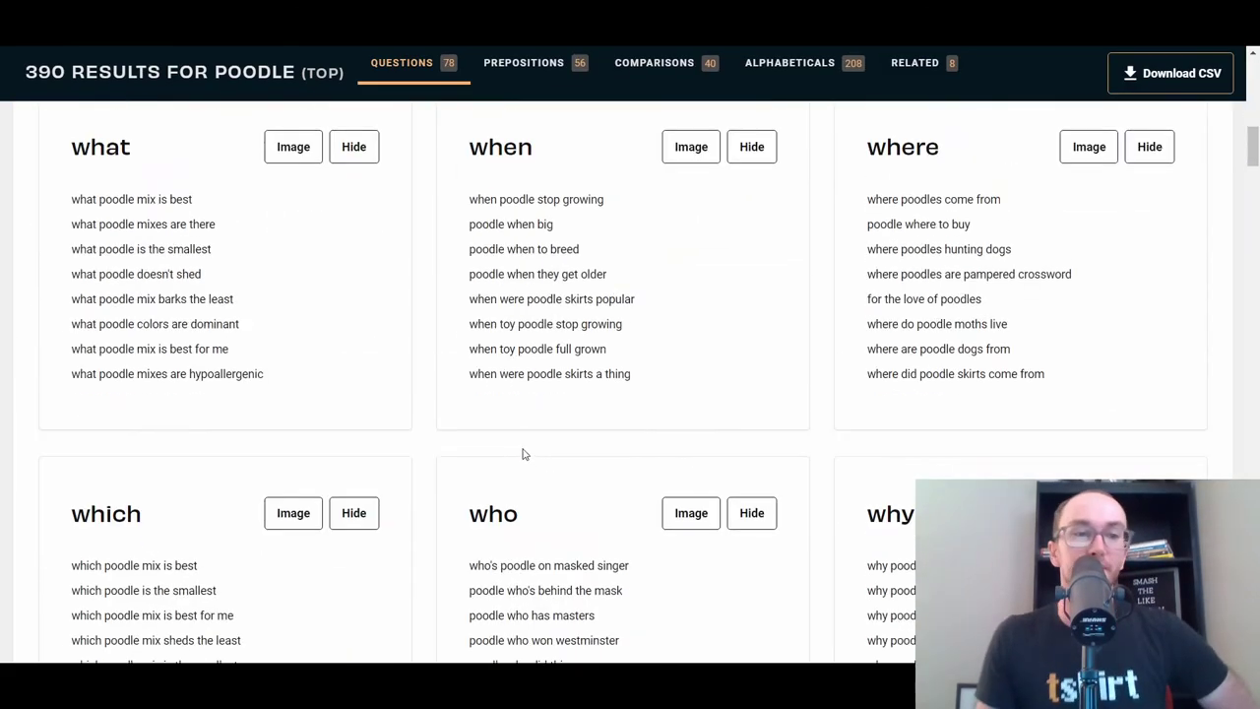
scroll(524, 446, "down", 8)
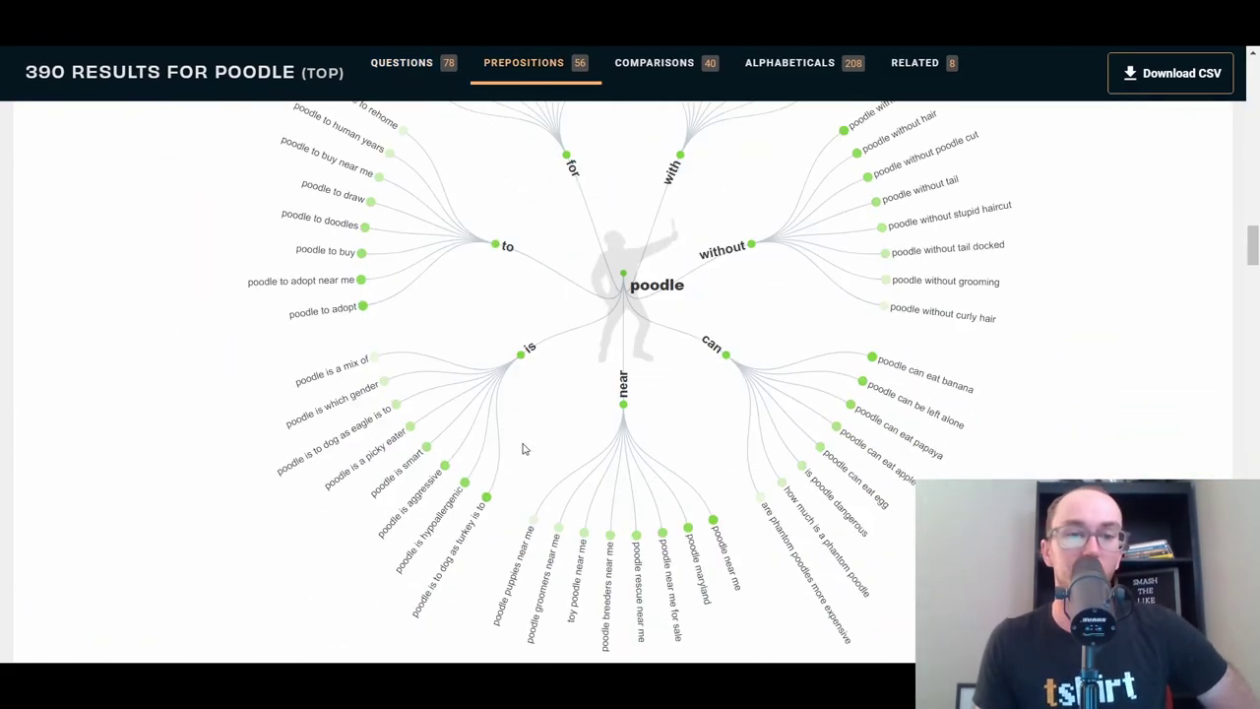
- Show the poodle prepositions as text lists and read through them
scroll(523, 445, "up", 10)
left_click(196, 279)
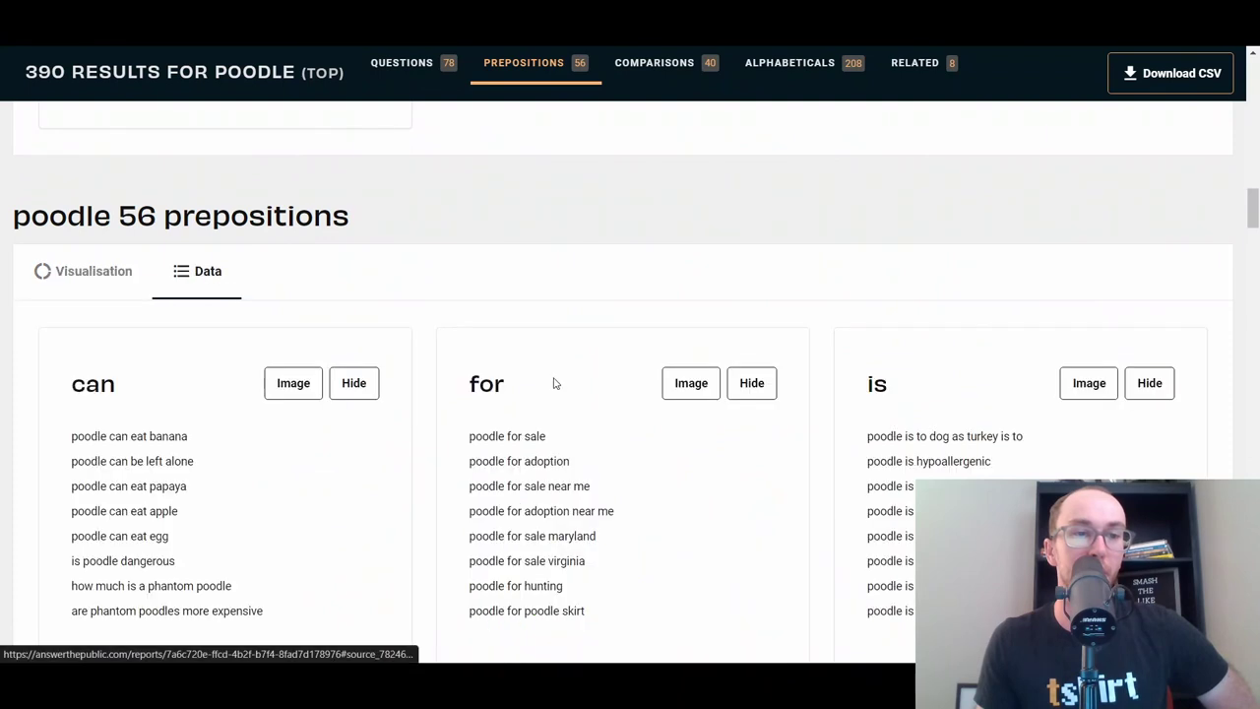
scroll(554, 383, "down", 2)
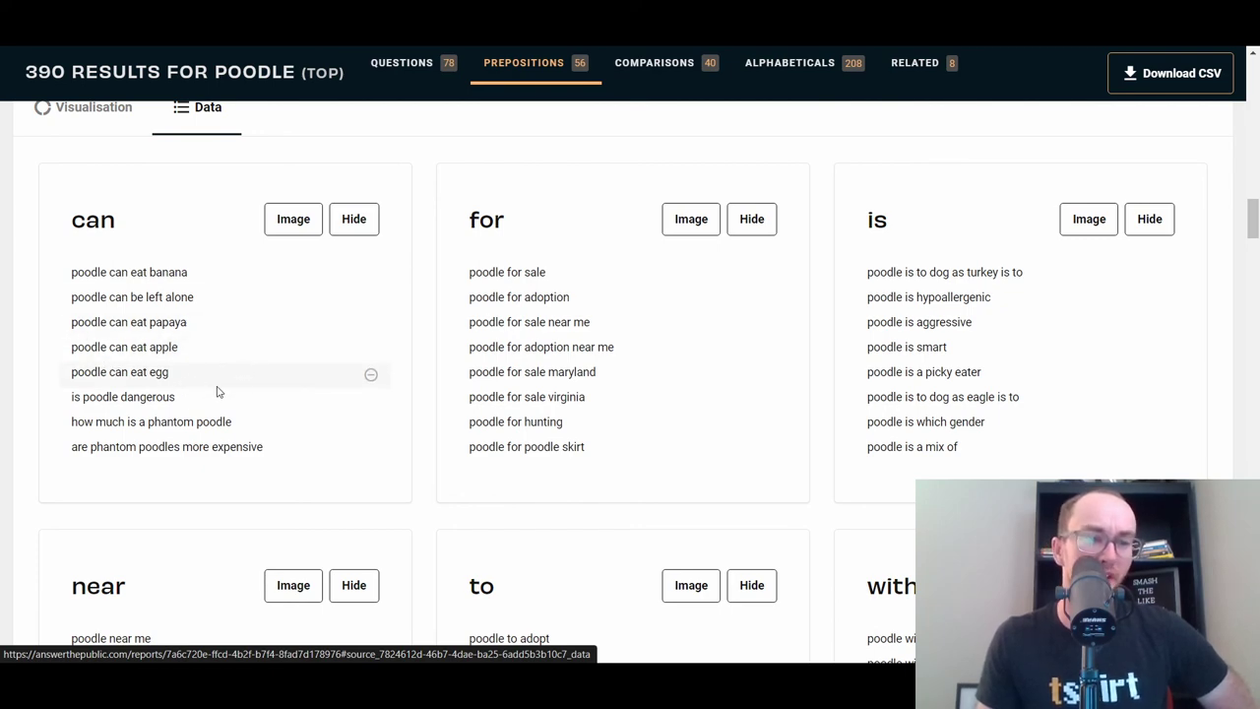
scroll(726, 320, "down", 7)
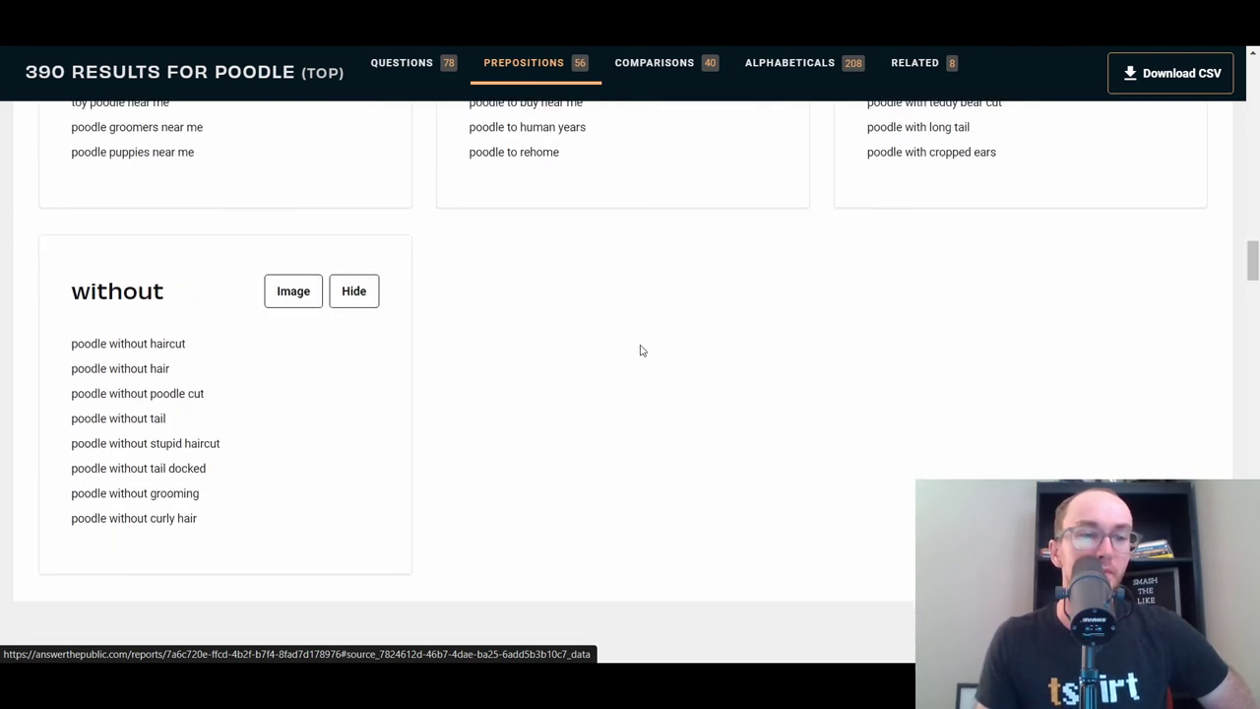
scroll(641, 350, "down", 3)
- Show the poodle comparisons as text lists and read through them
left_click(197, 388)
scroll(551, 365, "down", 4)
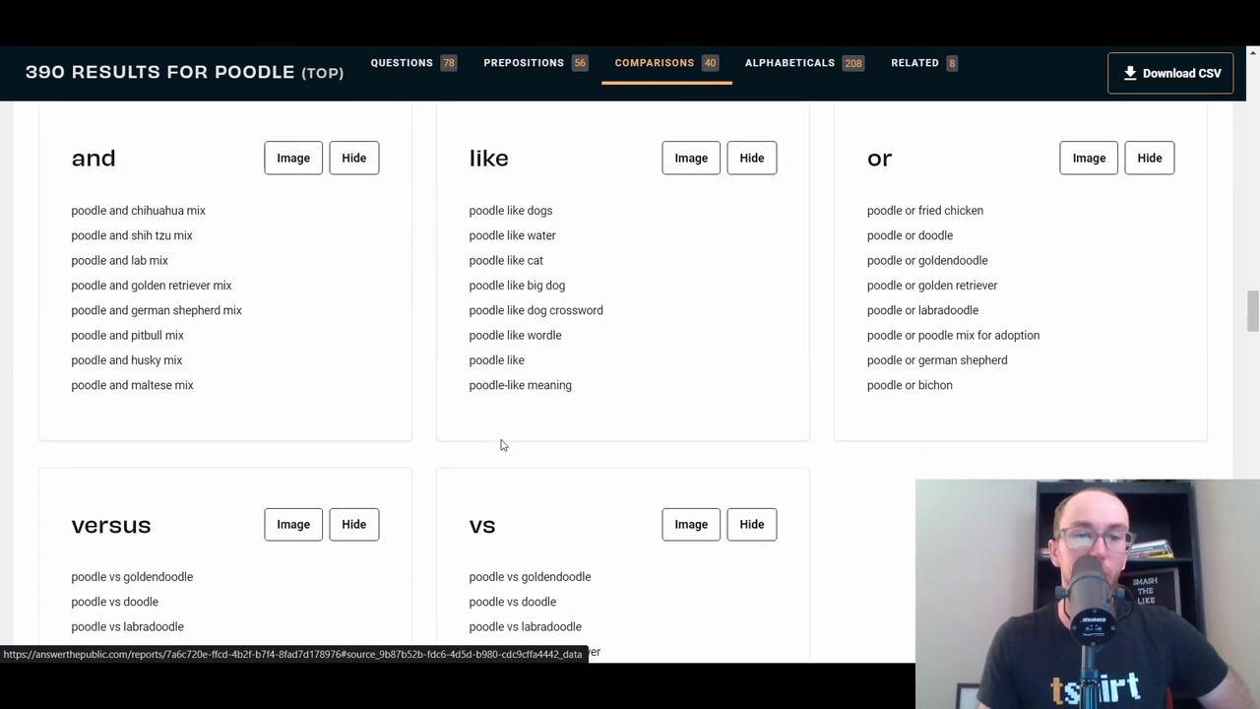
scroll(500, 445, "down", 2)
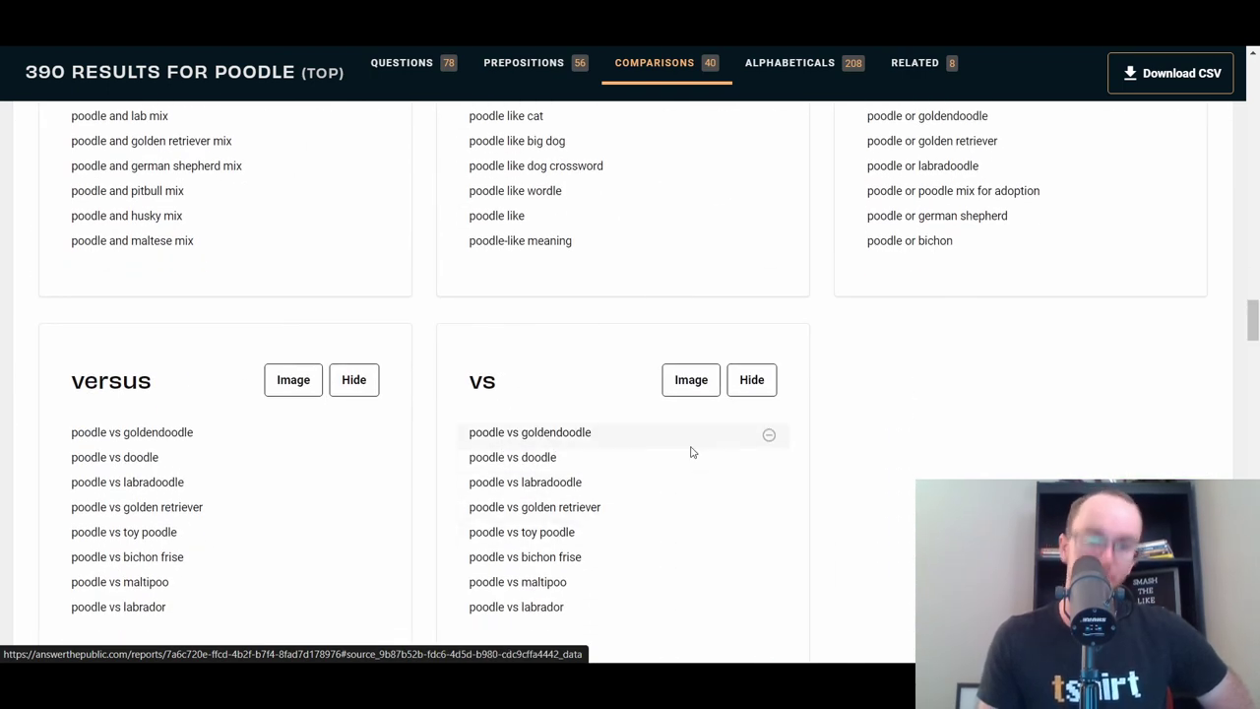
scroll(689, 451, "down", 3)
scroll(419, 315, "down", 2)
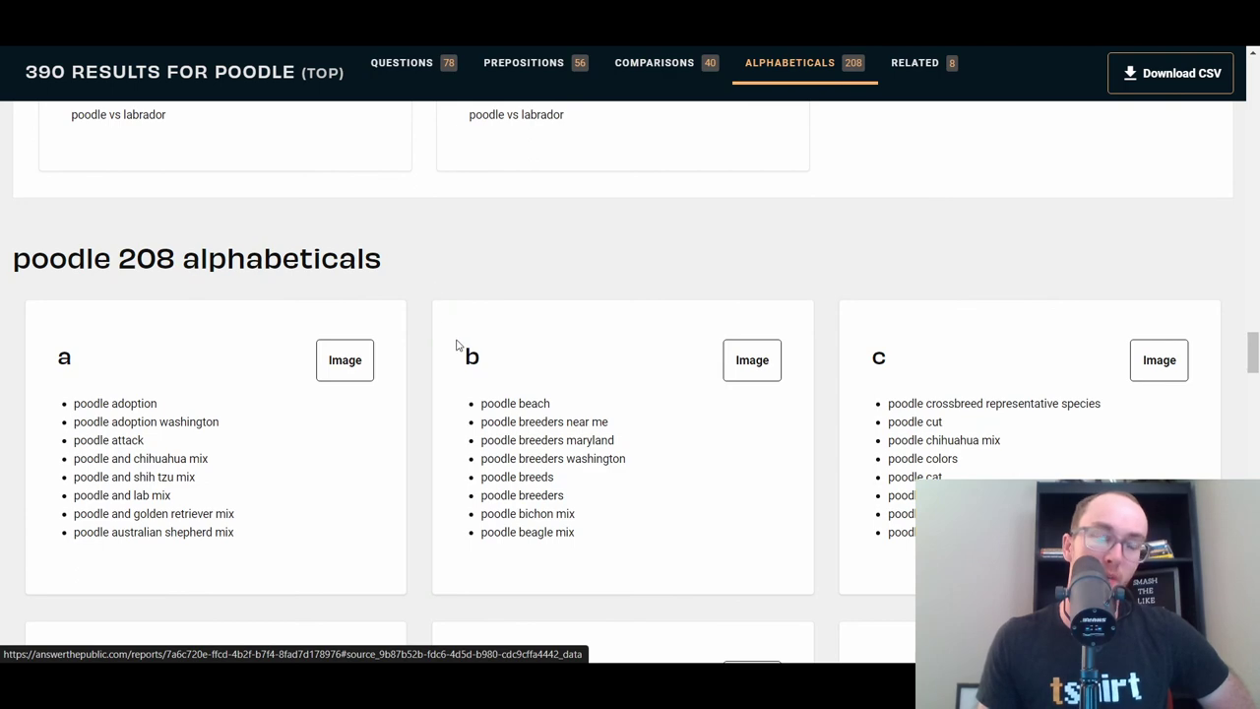
scroll(456, 345, "up", 5)
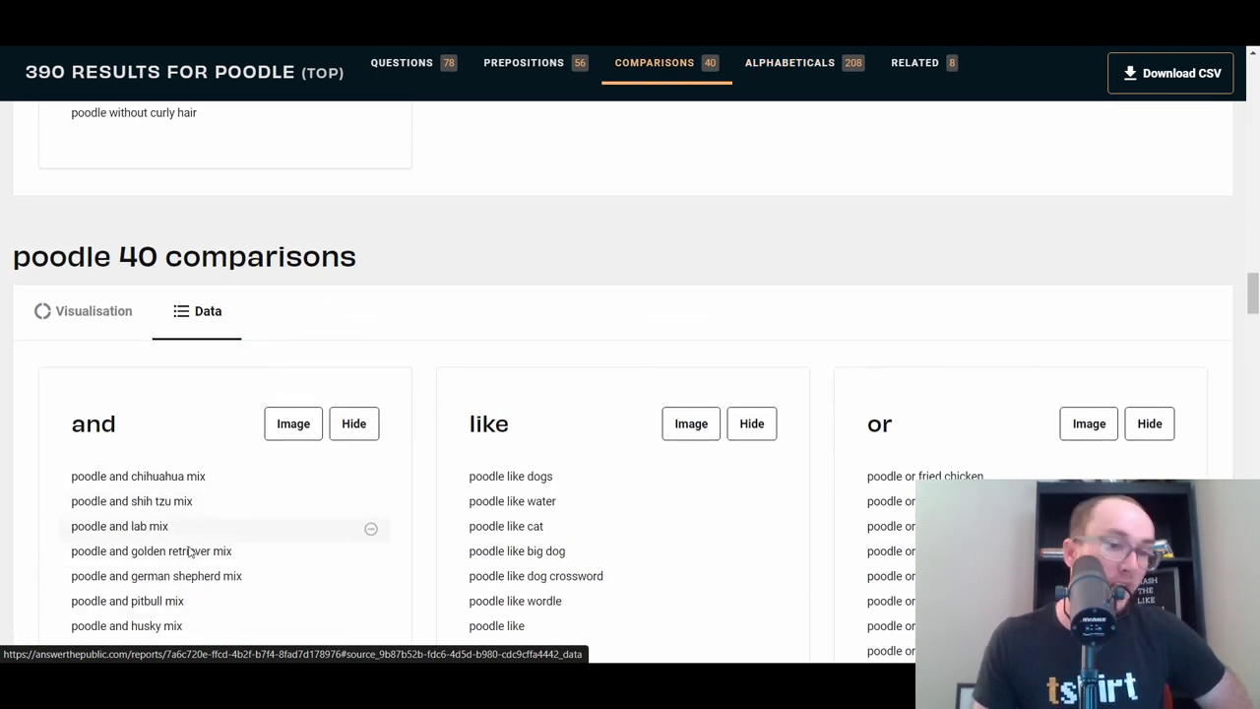
- Review the alphabeticals and list the 8 related searches, such as poodle skirt and poodle rescue
scroll(535, 413, "down", 1)
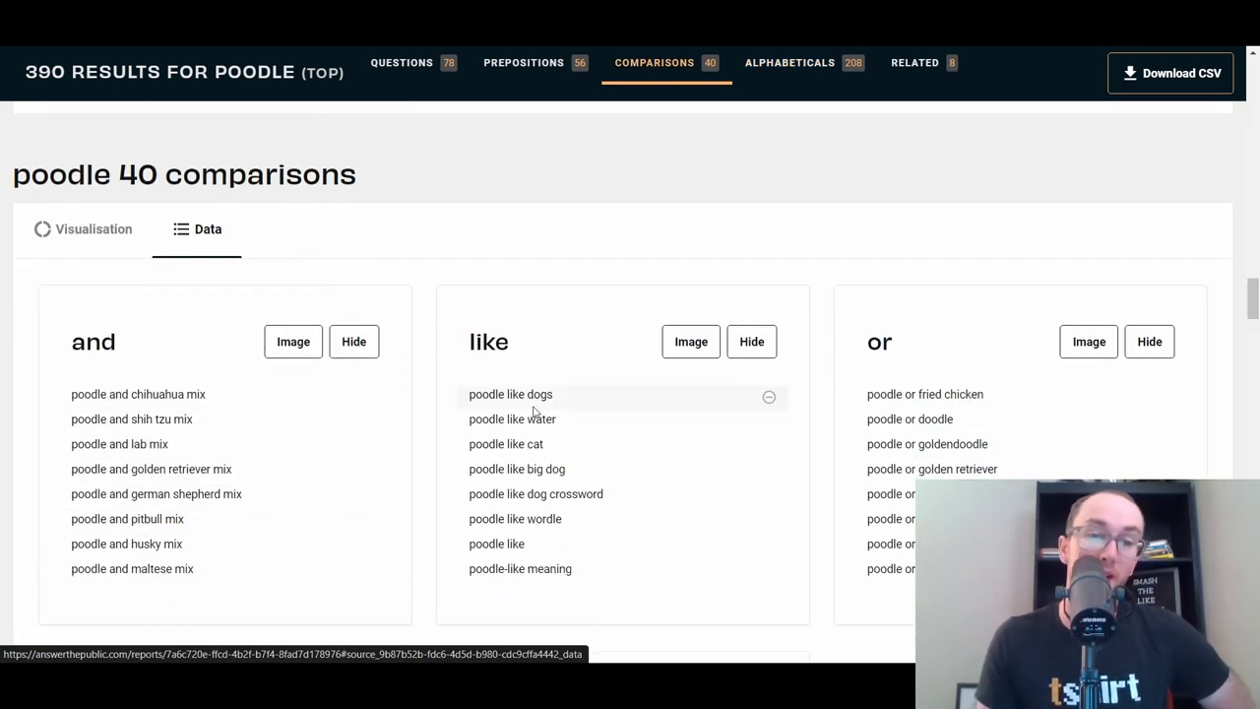
scroll(531, 408, "down", 8)
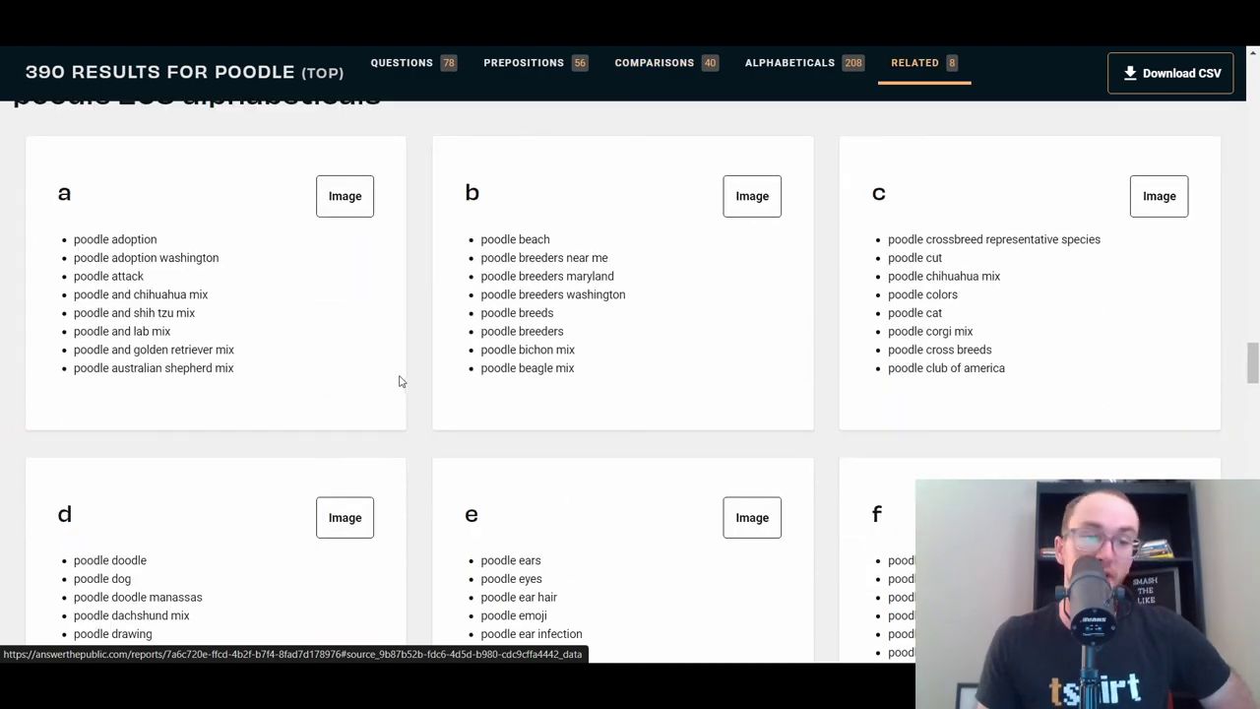
scroll(585, 361, "up", 2)
scroll(596, 356, "down", 8)
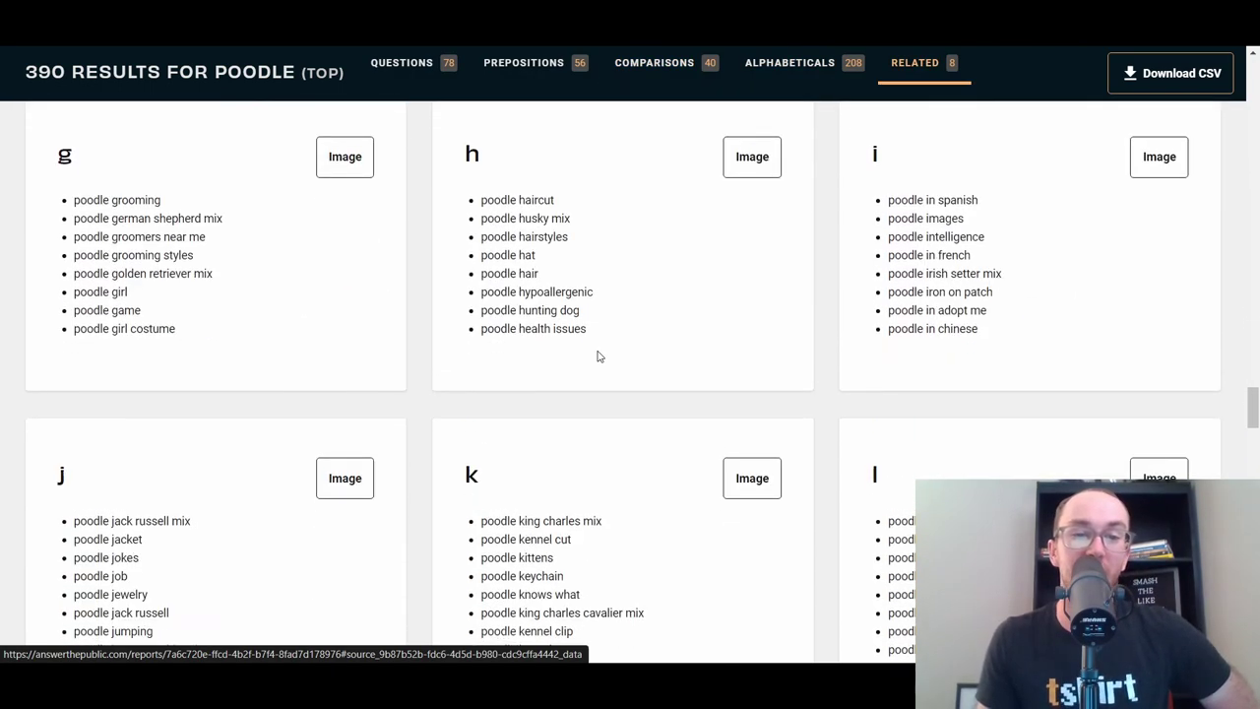
scroll(596, 356, "down", 18)
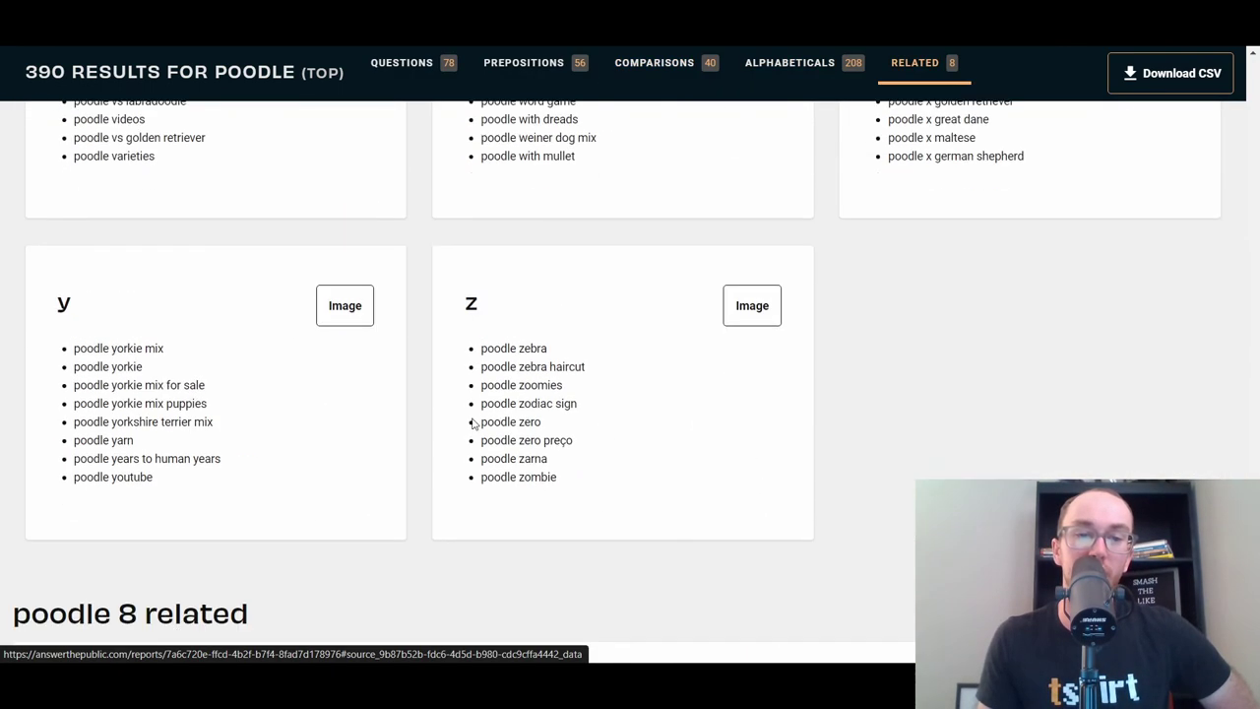
scroll(473, 424, "down", 5)
scroll(332, 302, "up", 2)
left_click(237, 275)
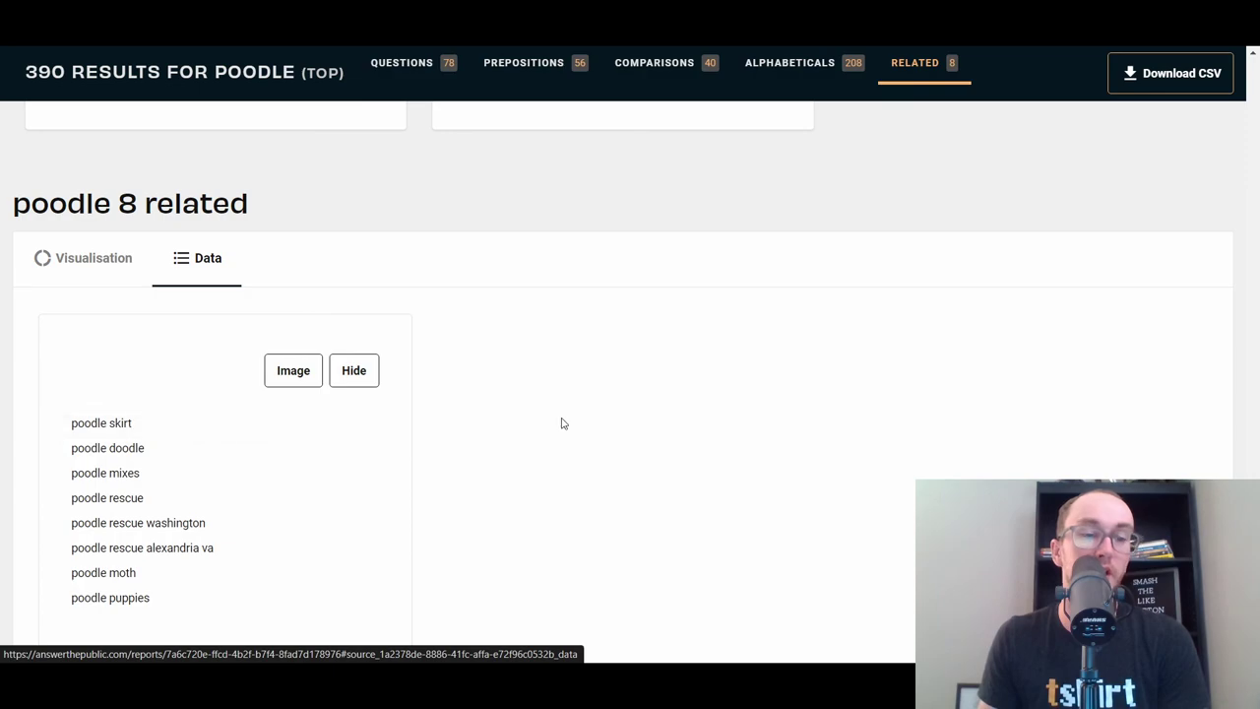
- Return to the 78 poodle question lists grouped by are, can, how, what, when and where
scroll(563, 422, "down", 3)
scroll(567, 419, "up", 10)
scroll(566, 418, "up", 15)
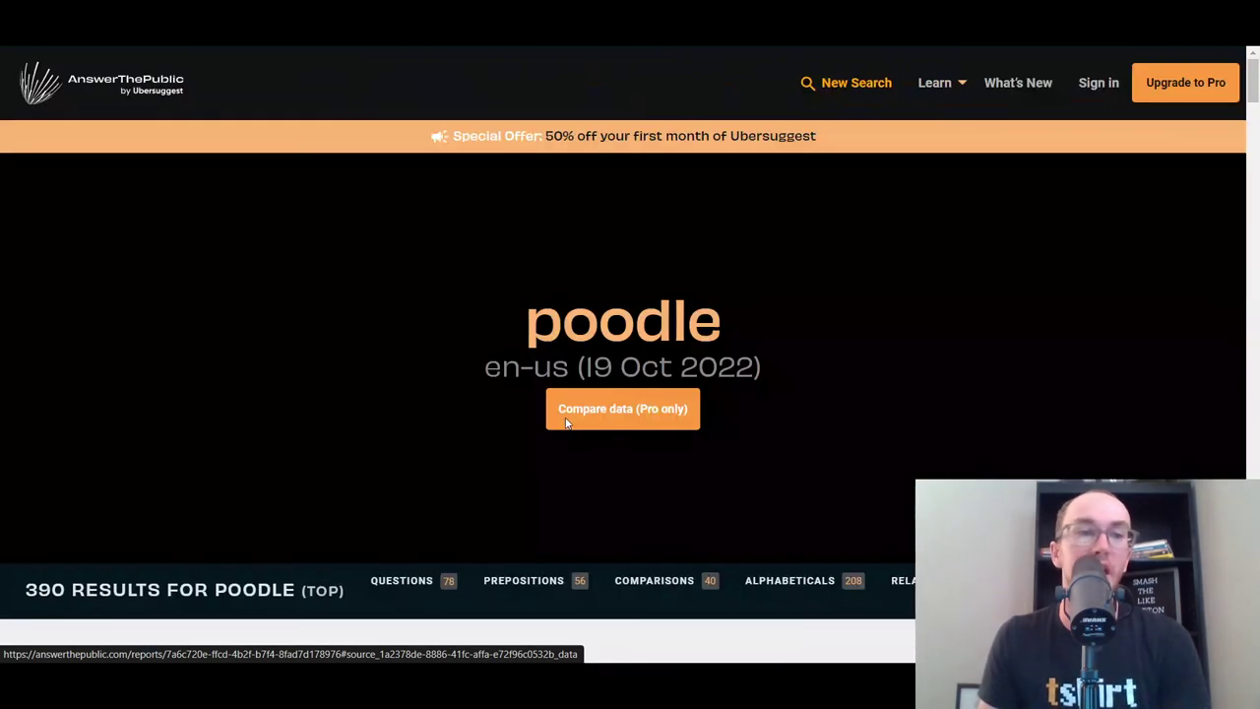
scroll(443, 410, "down", 5)
scroll(453, 414, "down", 3)
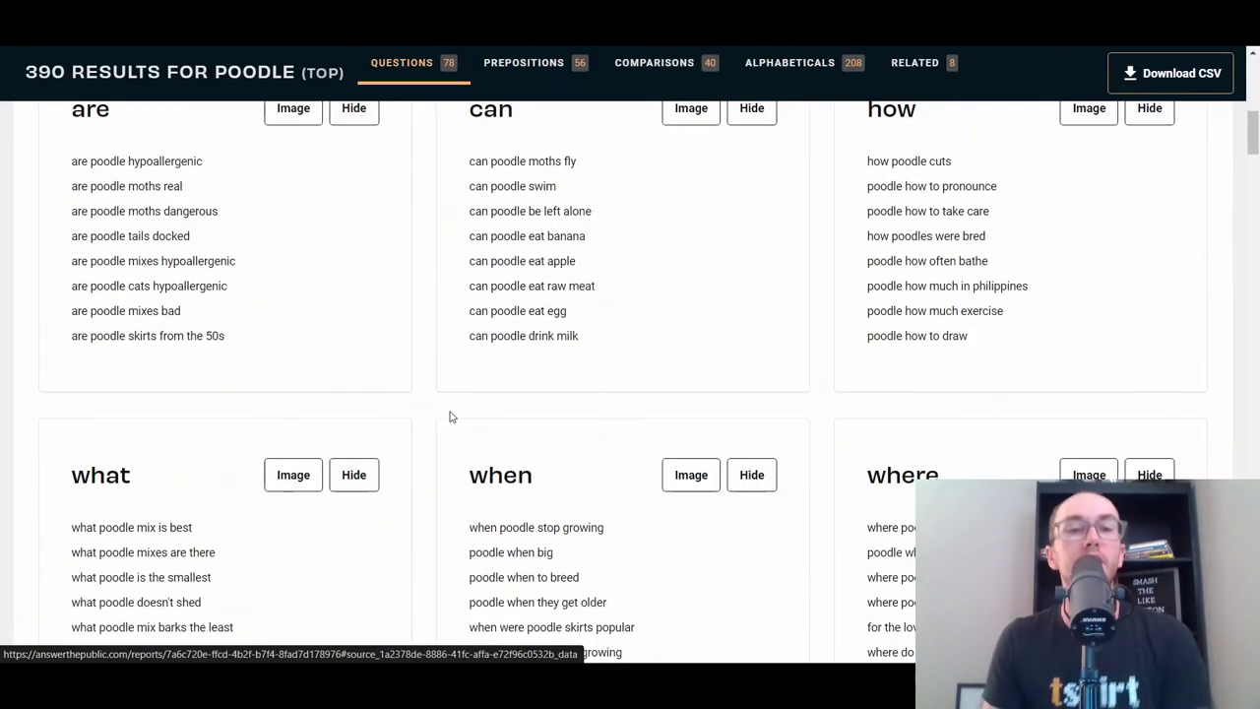
scroll(433, 399, "up", 2)
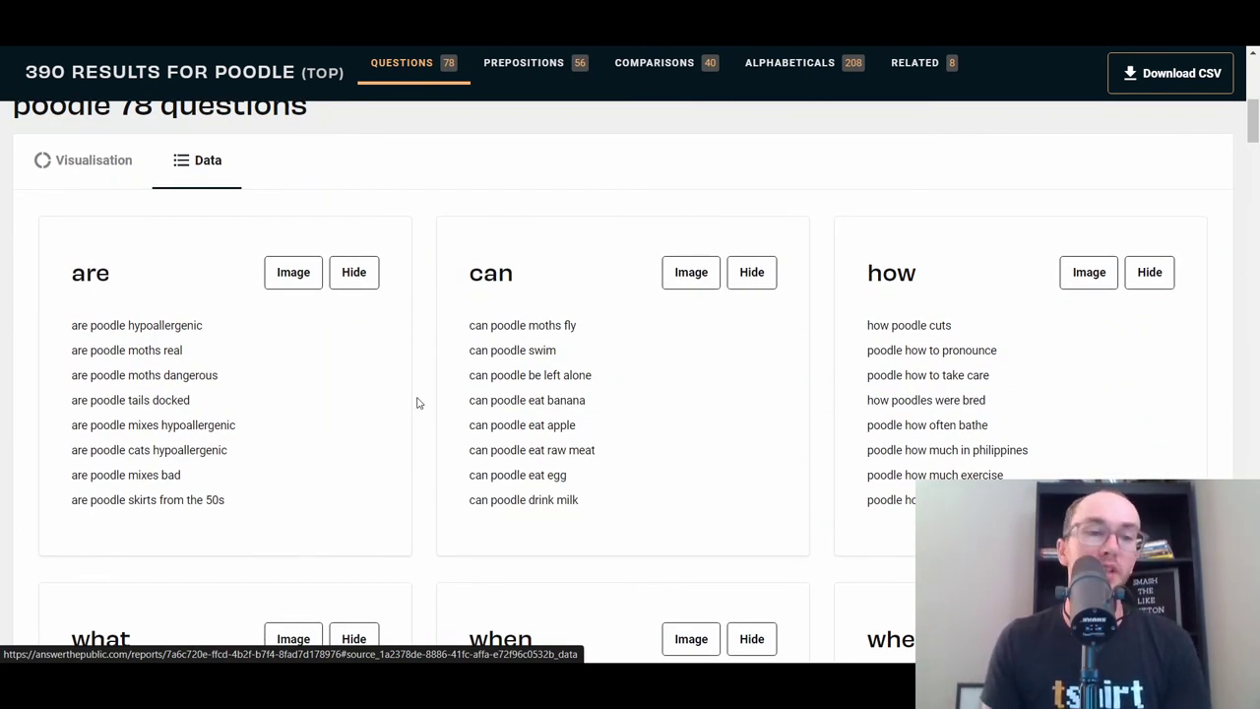
scroll(416, 402, "down", 2)
scroll(416, 403, "up", 2)
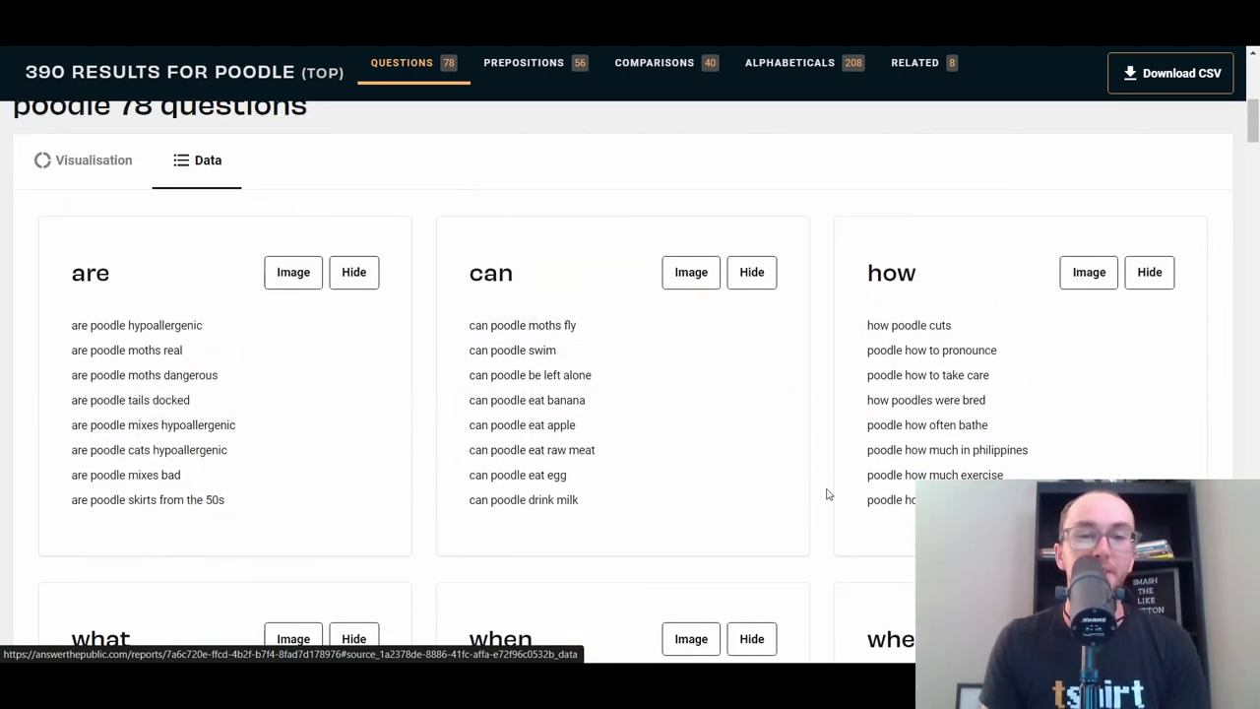
scroll(982, 284, "down", 5)
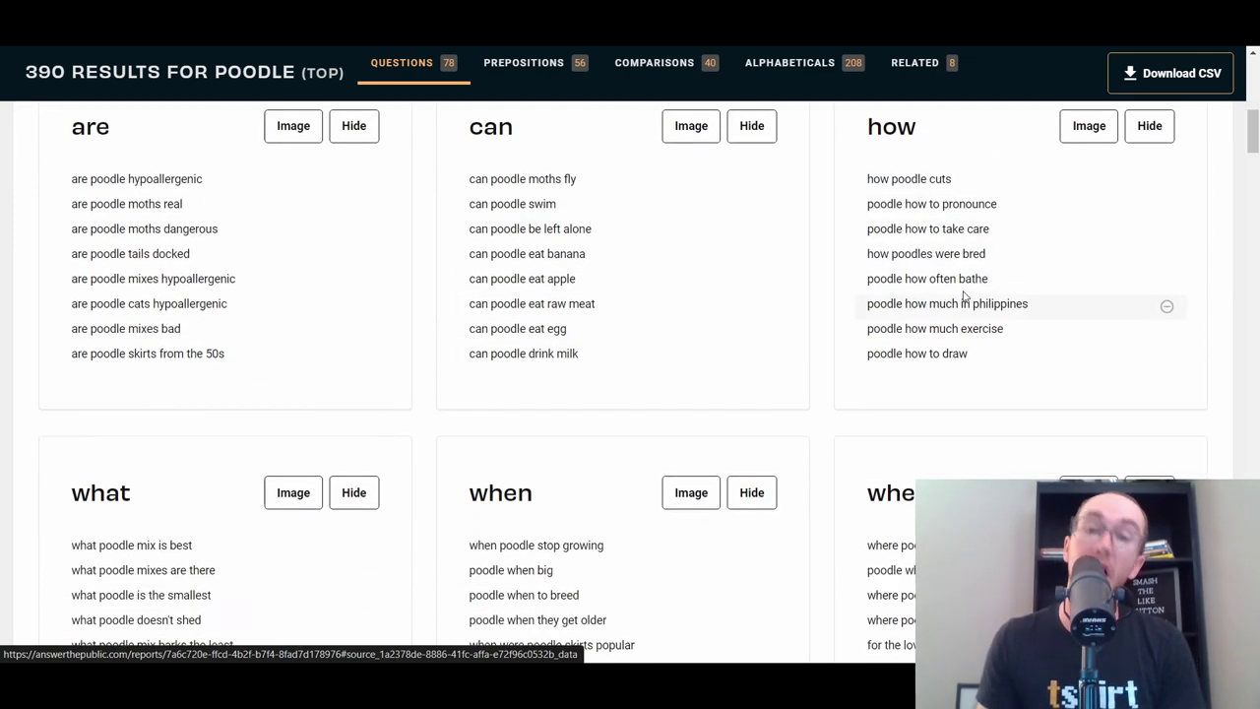
scroll(870, 313, "down", 1)
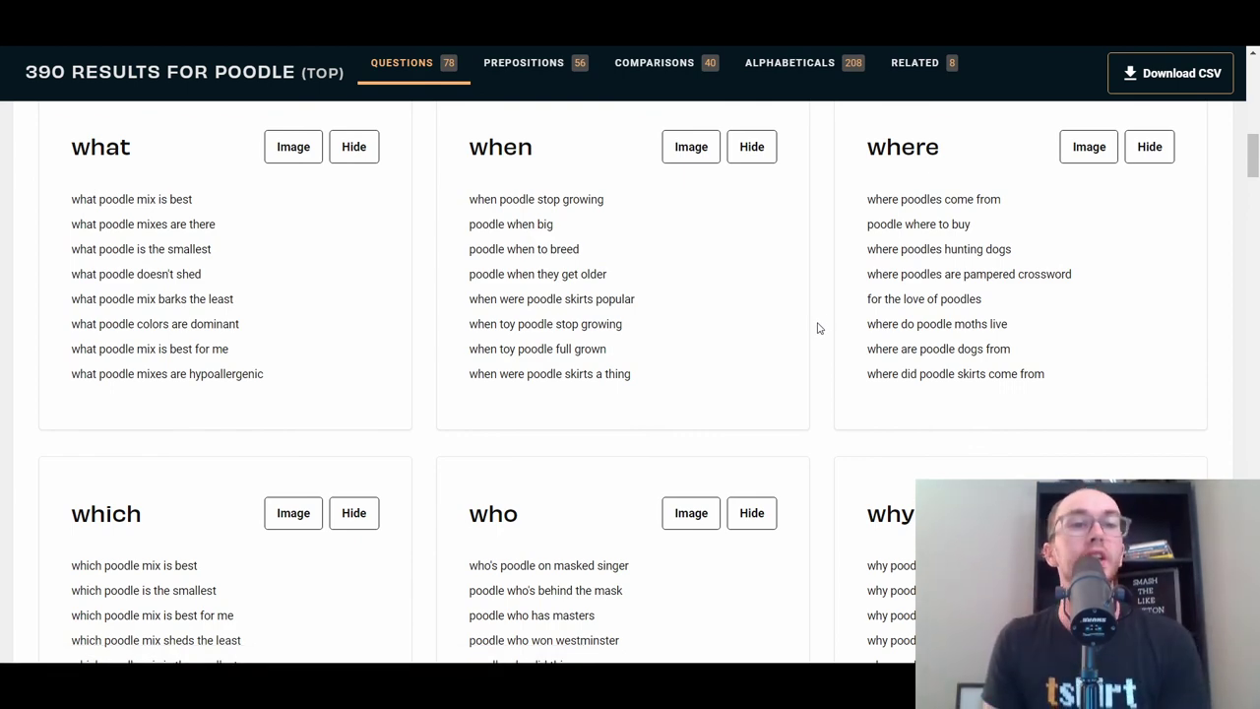
scroll(818, 328, "up", 4)
scroll(836, 341, "down", 2)
scroll(841, 341, "up", 1)
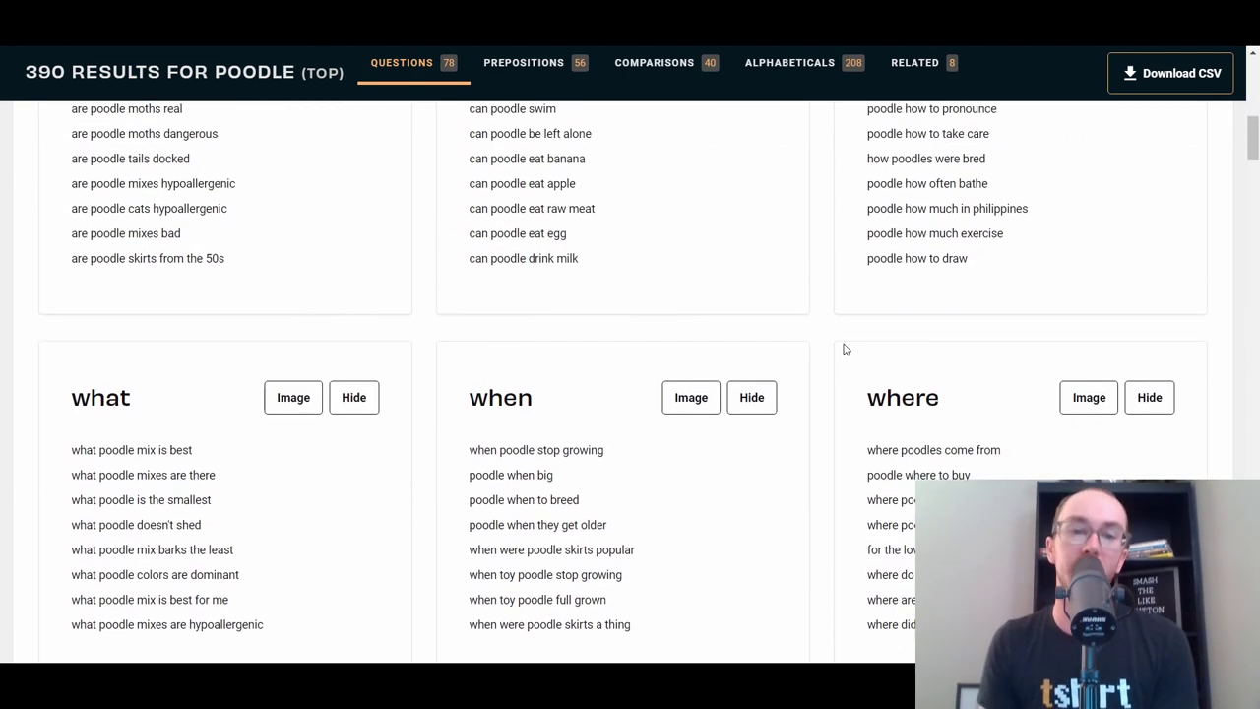
scroll(844, 349, "up", 5)
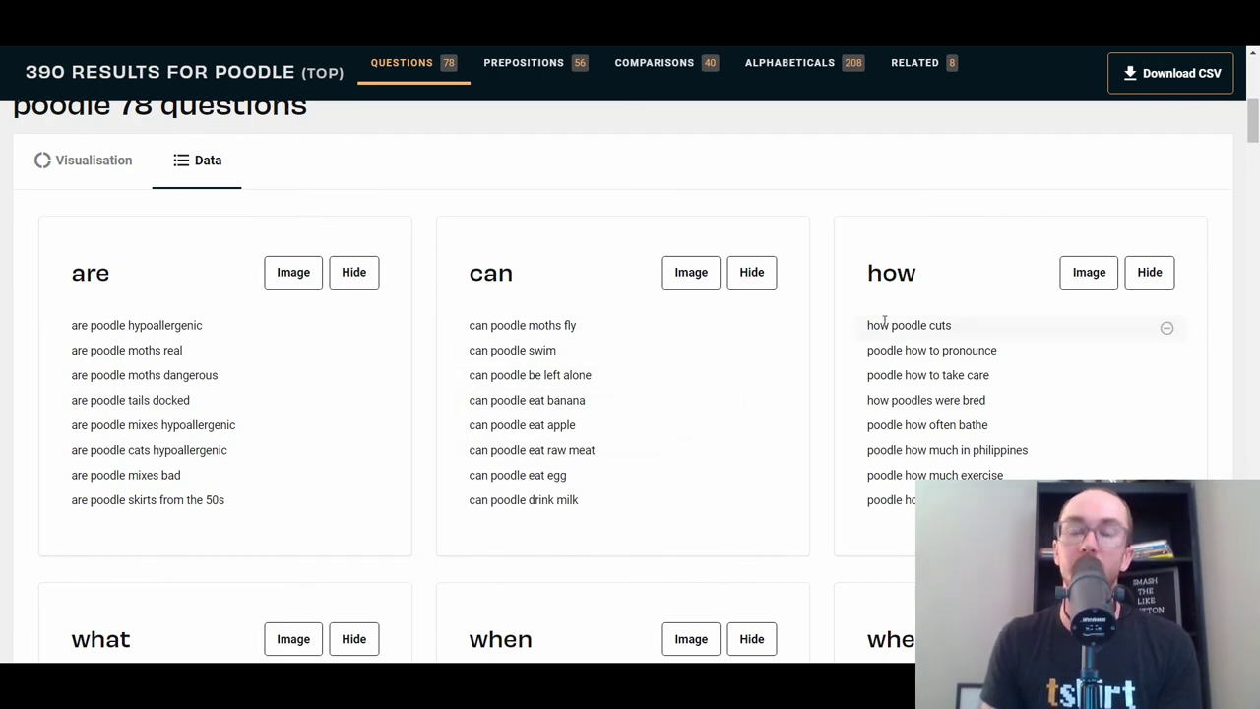
scroll(665, 268, "up", 3)
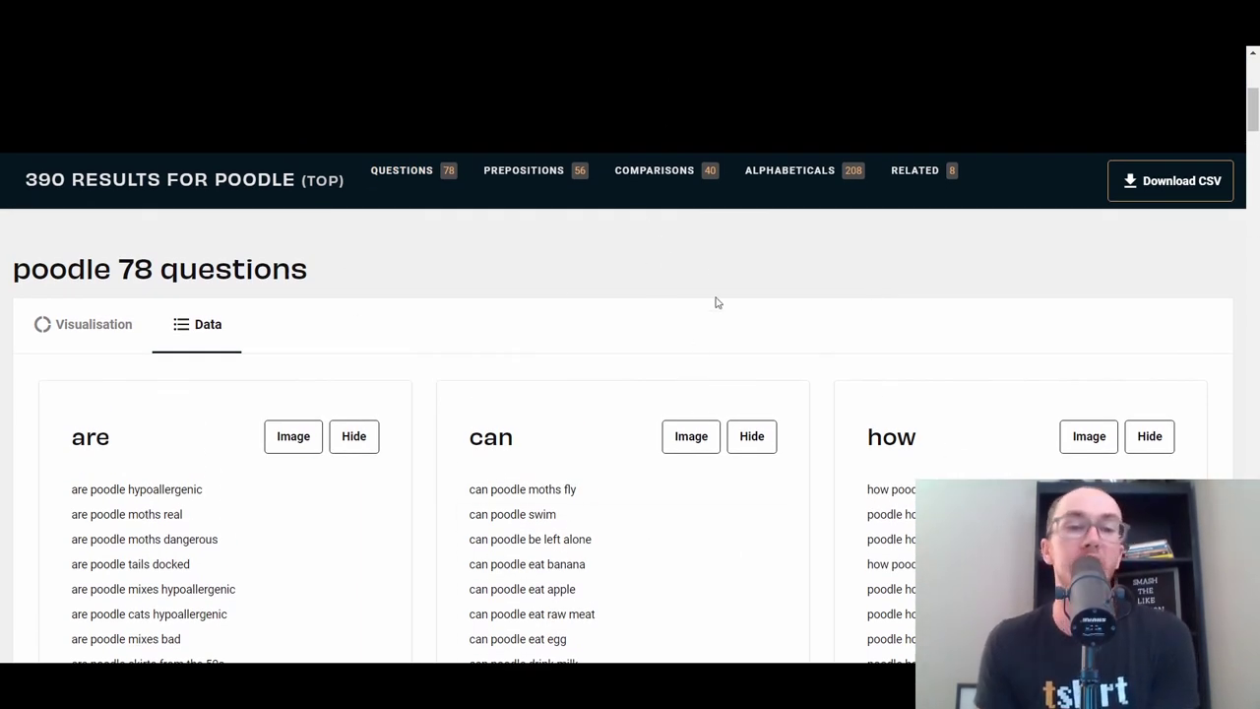